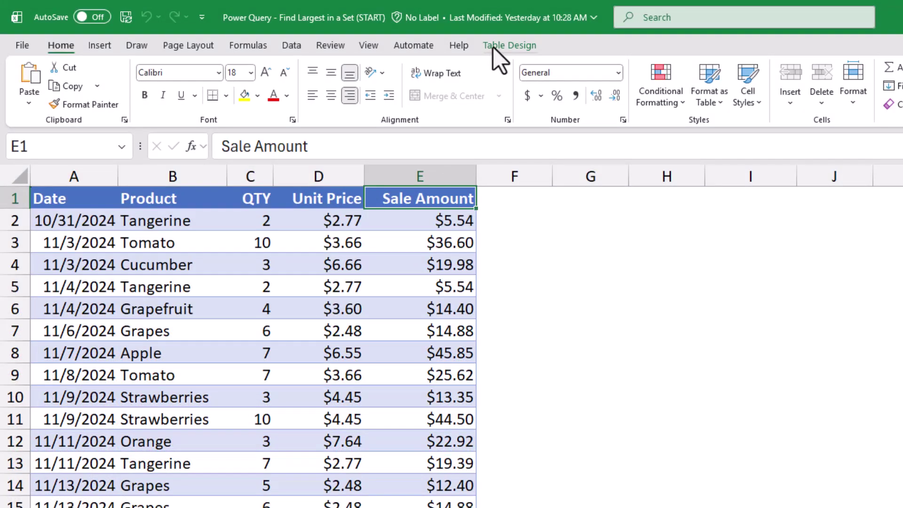
Step: Check the table's name and highlight the data of its Product and Sale Amount columns, finishing in cell A1
left_click(493, 47)
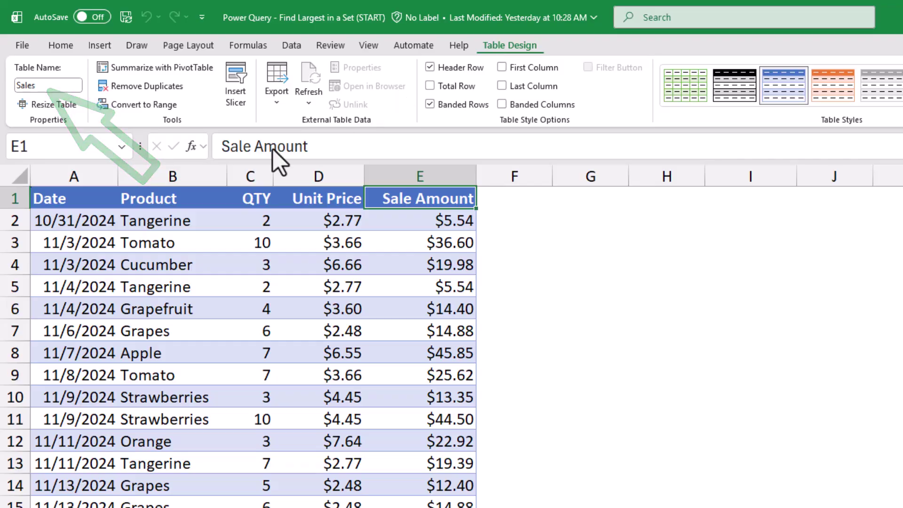
left_click(178, 185)
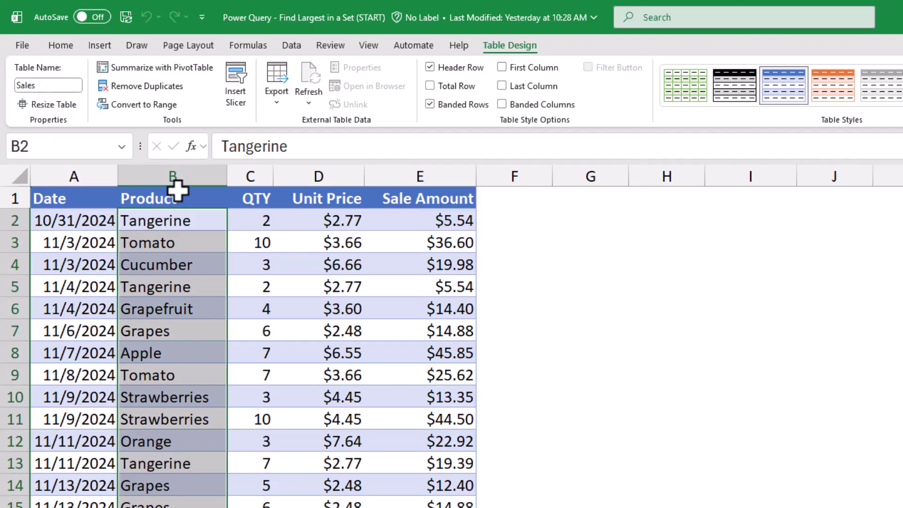
left_click(411, 184)
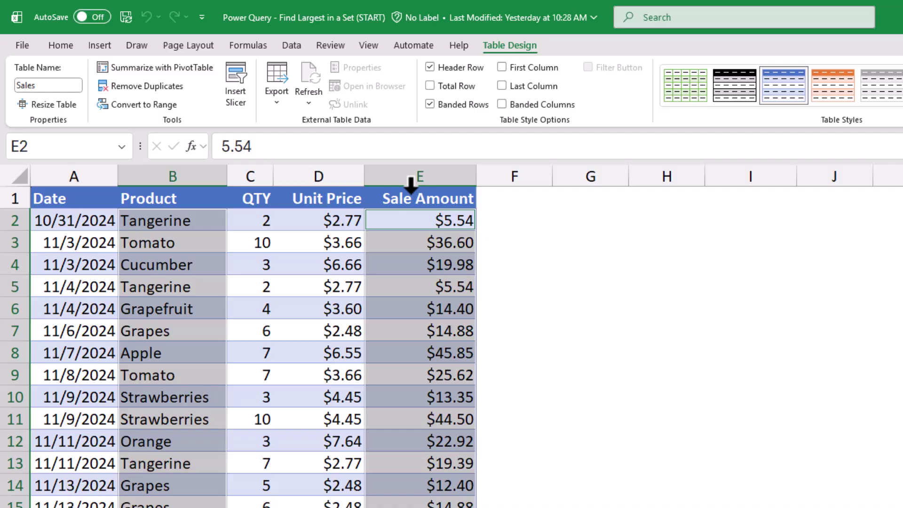
key("ctrl+Home")
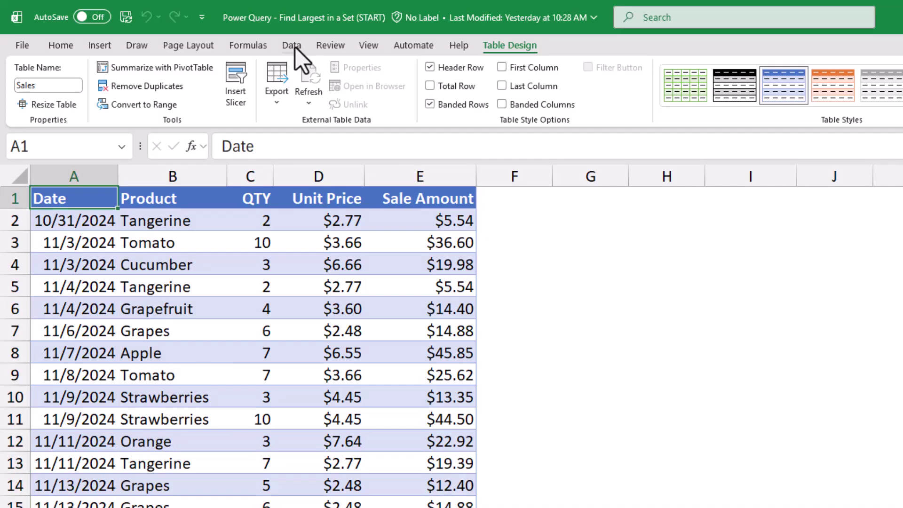
Step: Load the Sales table into Power Query and set the Date column's type to Date, replacing the current conversion
left_click(295, 47)
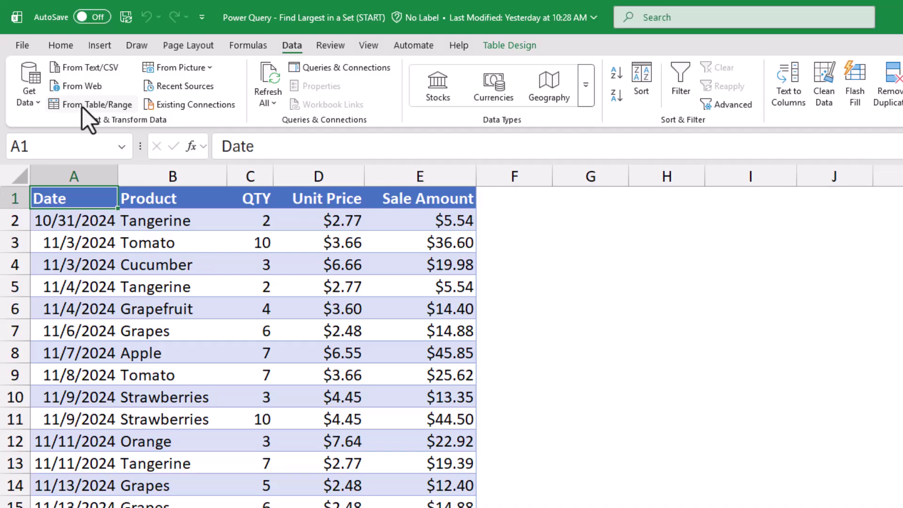
left_click(83, 106)
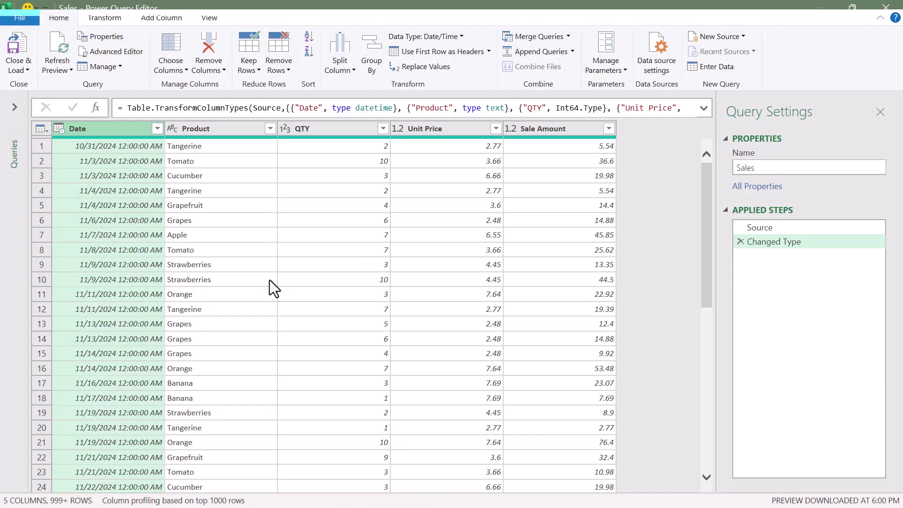
left_click(61, 130)
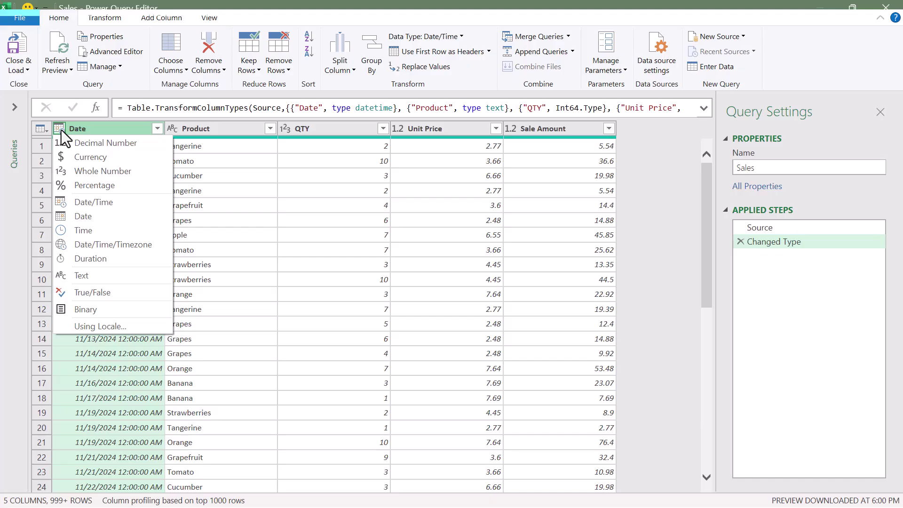
left_click(77, 222)
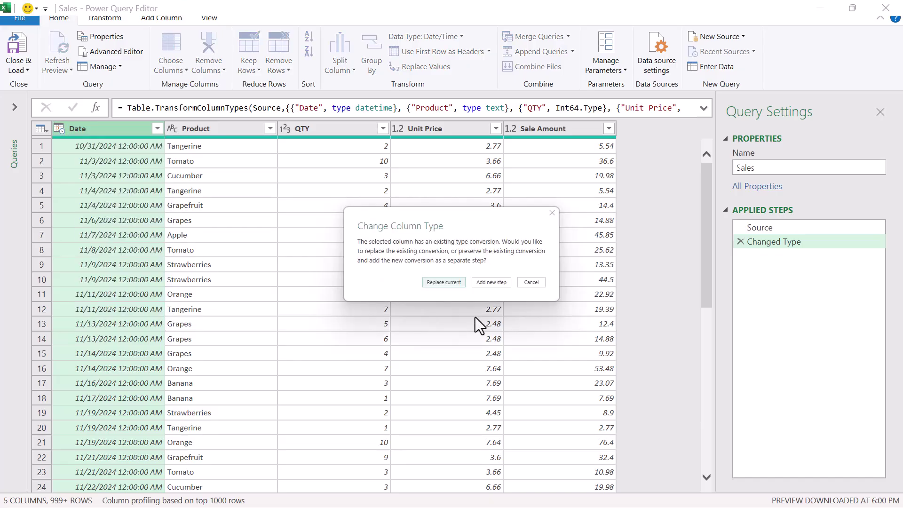
key("Return")
Step: Change the Unit Price and Sale Amount columns to the Currency type, replacing their current conversion
left_click(470, 134)
left_click(549, 134, "ctrl")
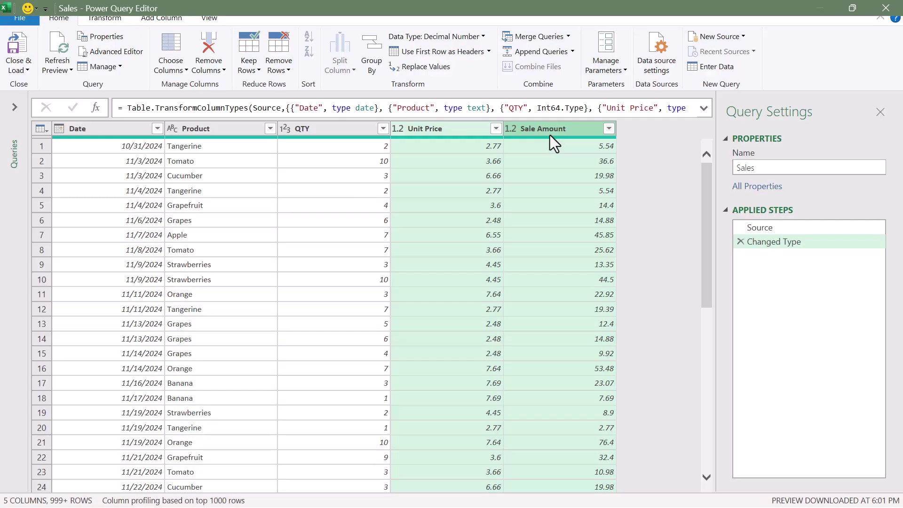
right_click(559, 133)
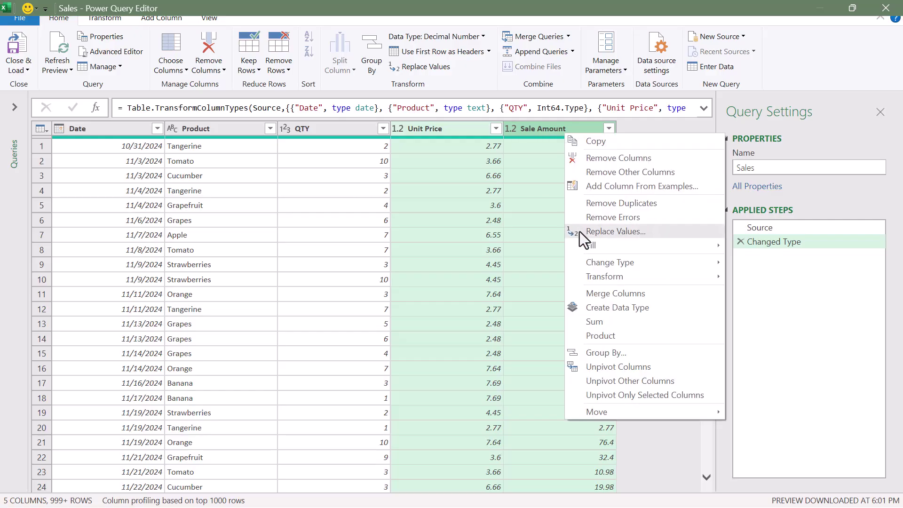
mouse_move(591, 262)
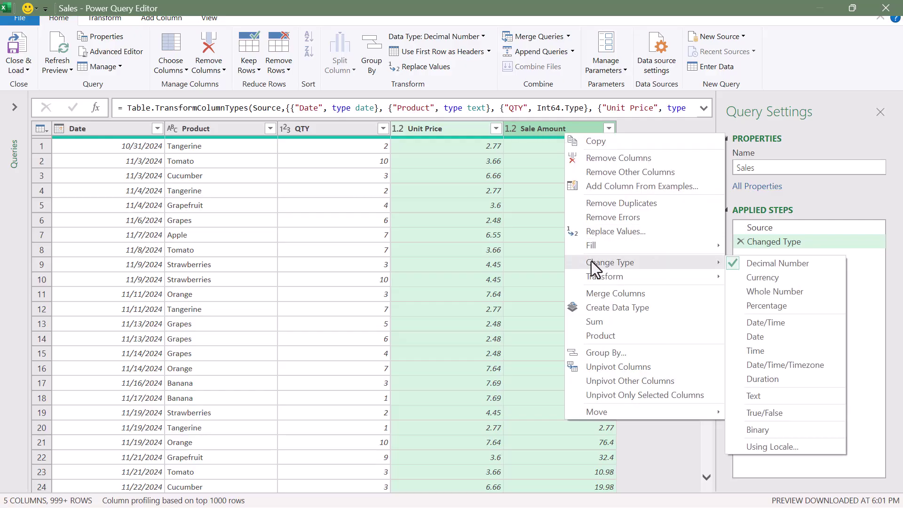
left_click(744, 276)
key("Return")
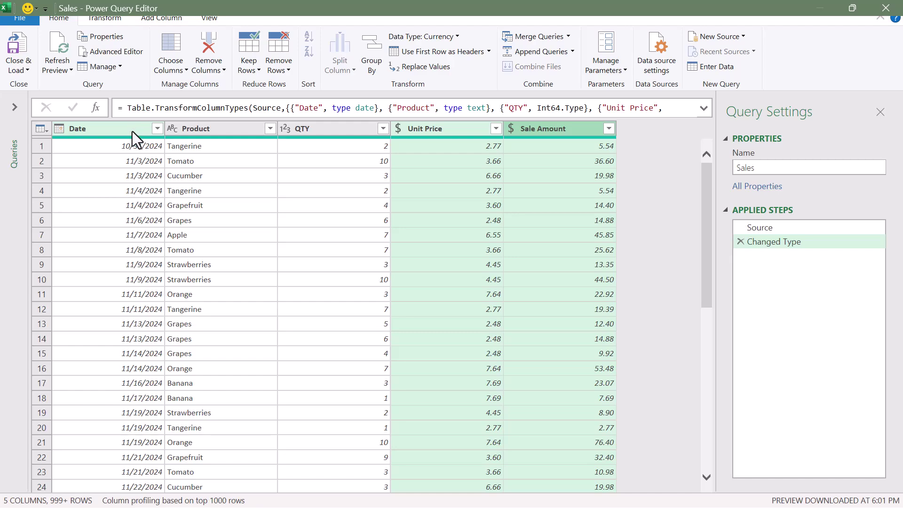
Step: Set up a Group By on Product with a new column Best Sale that takes the Max of Sale Amount
left_click(131, 131)
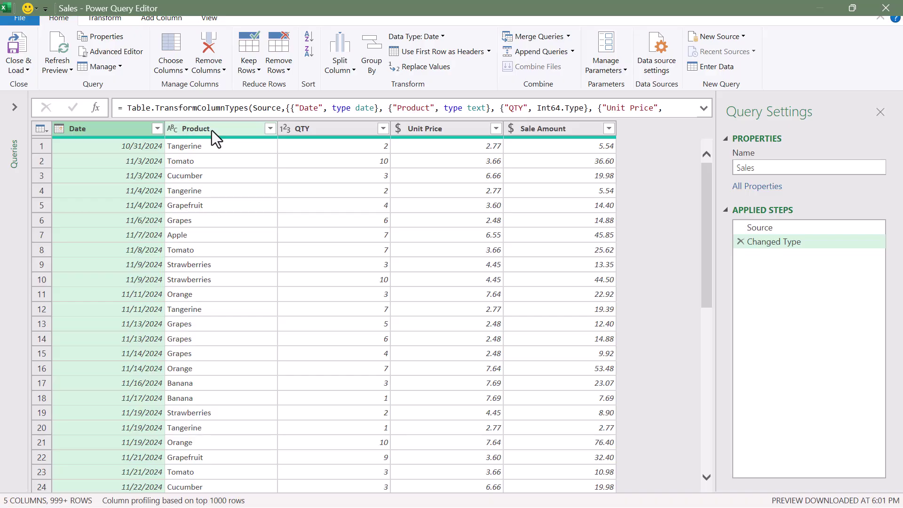
left_click(237, 132)
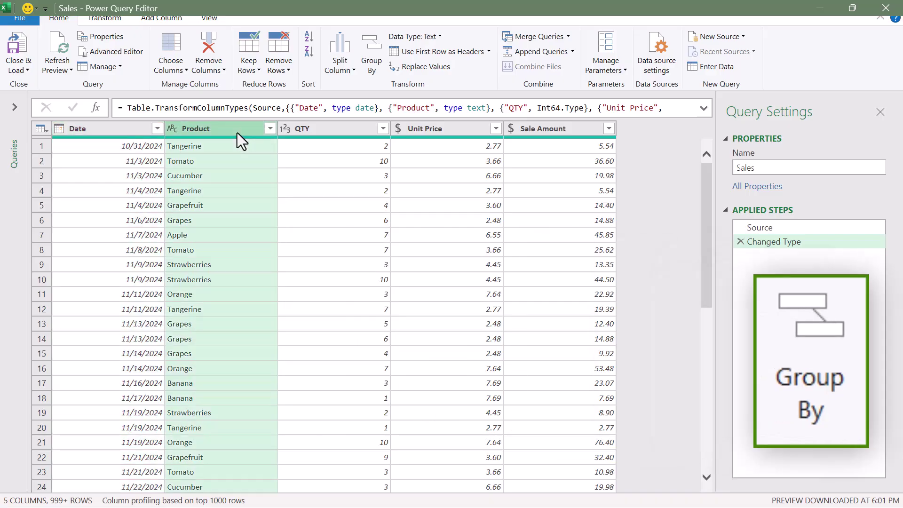
left_click(378, 51)
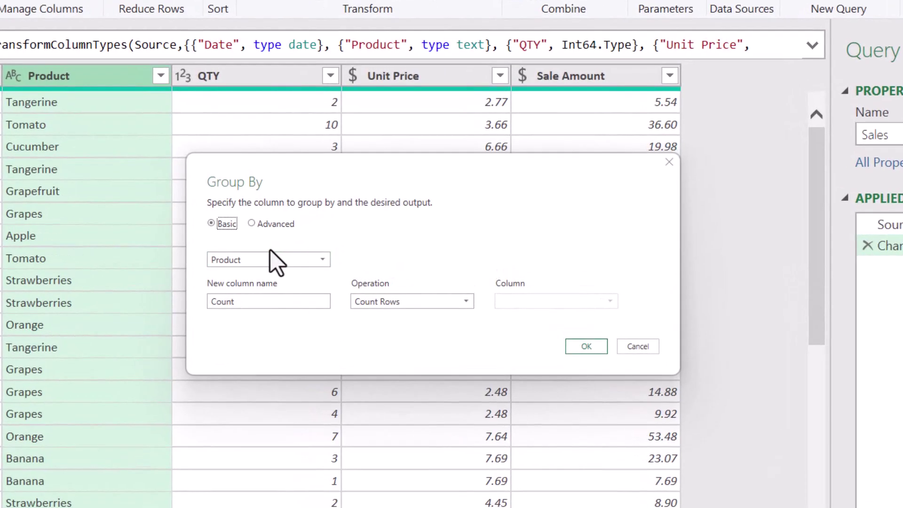
double_click(276, 302)
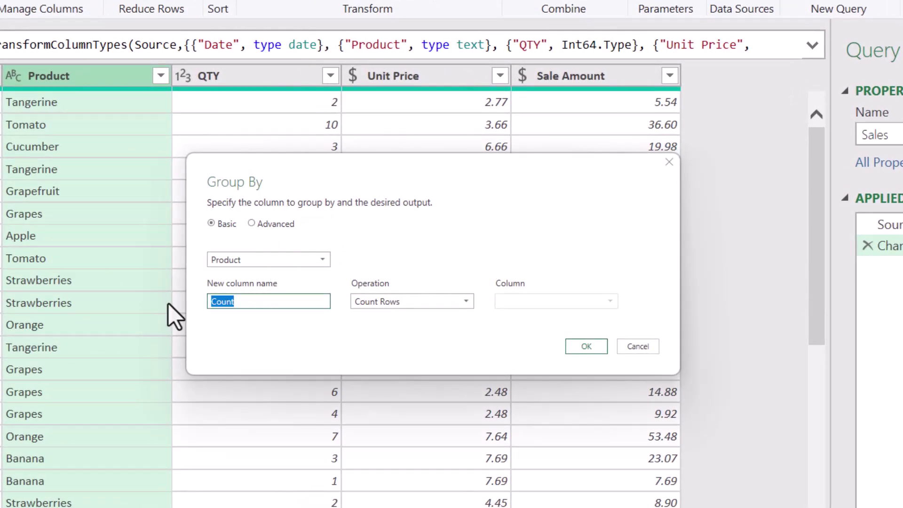
type("Best Sale")
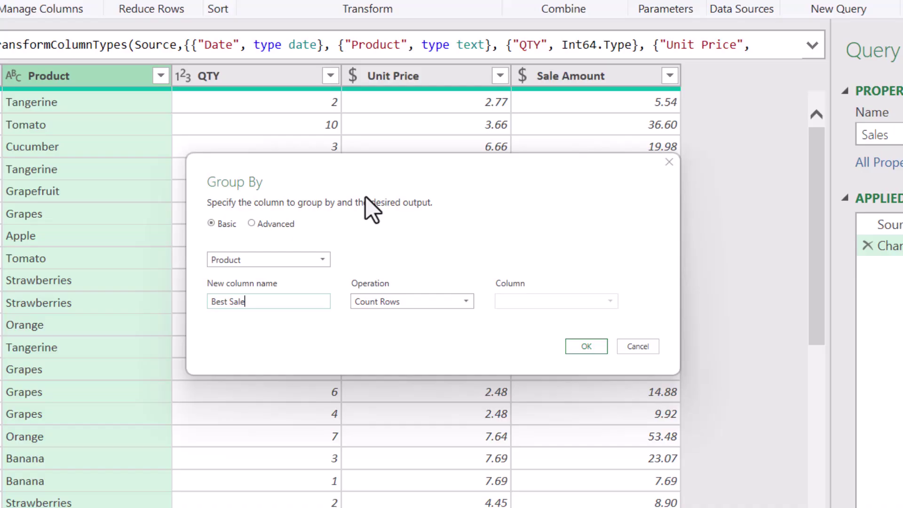
left_click(464, 303)
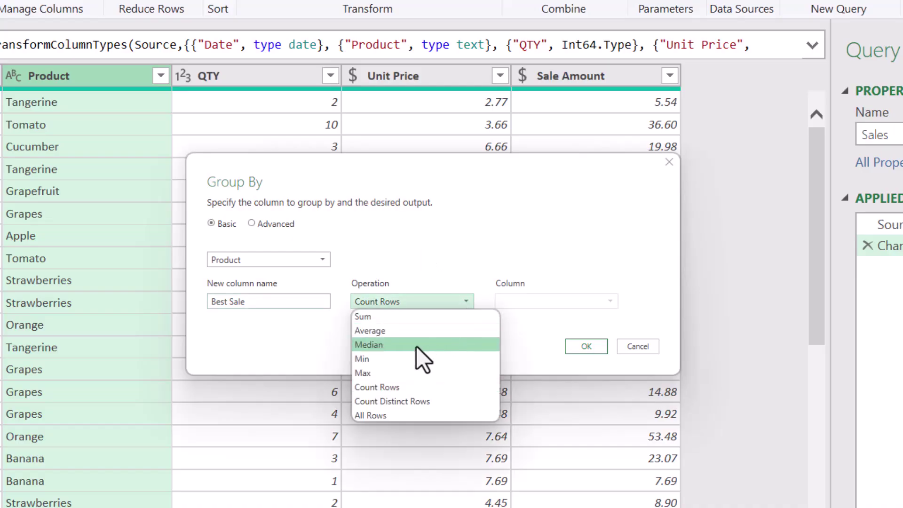
left_click(381, 374)
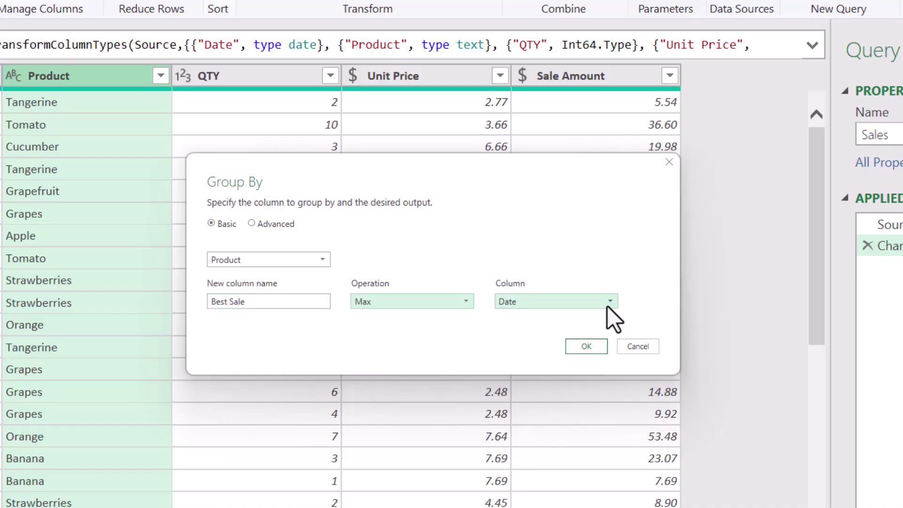
left_click(607, 307)
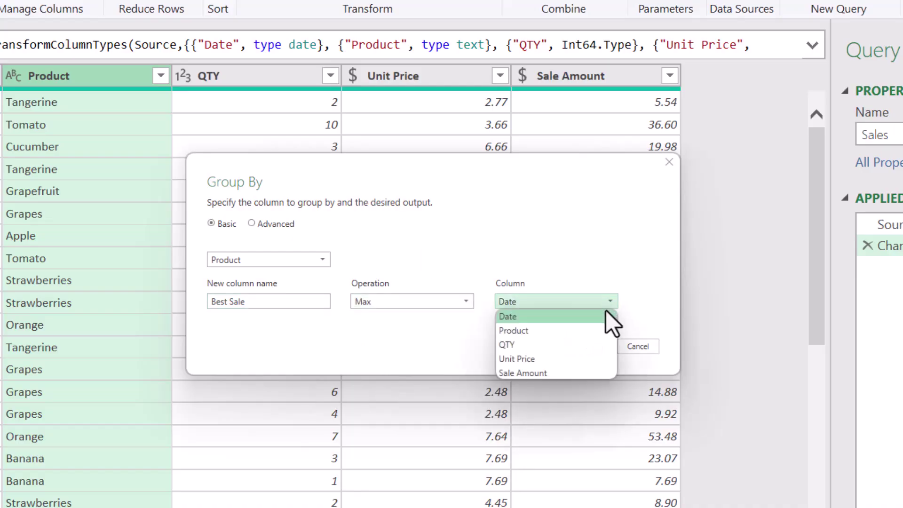
left_click(570, 374)
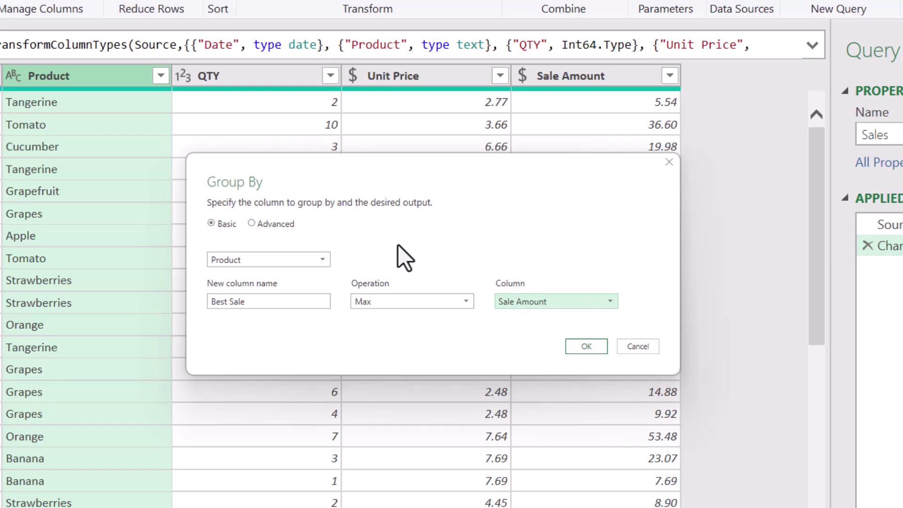
Step: Add a second aggregation named Worst Sale with the Min of Sale Amount using the advanced options, and apply the grouping
left_click(262, 225)
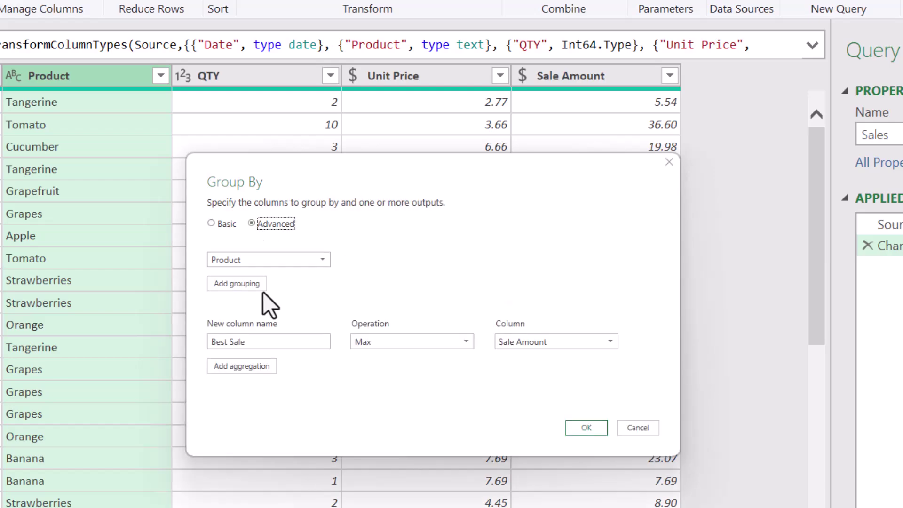
left_click(264, 373)
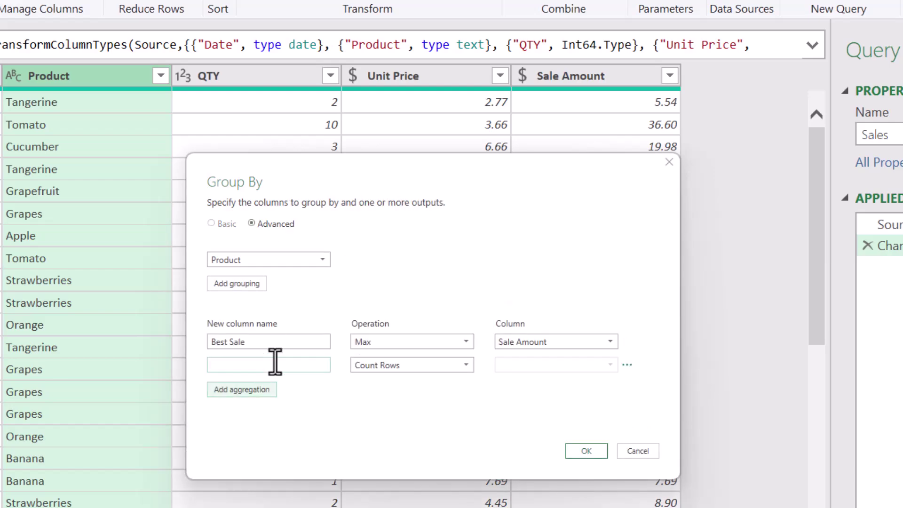
left_click(274, 364)
type("Worst Sale")
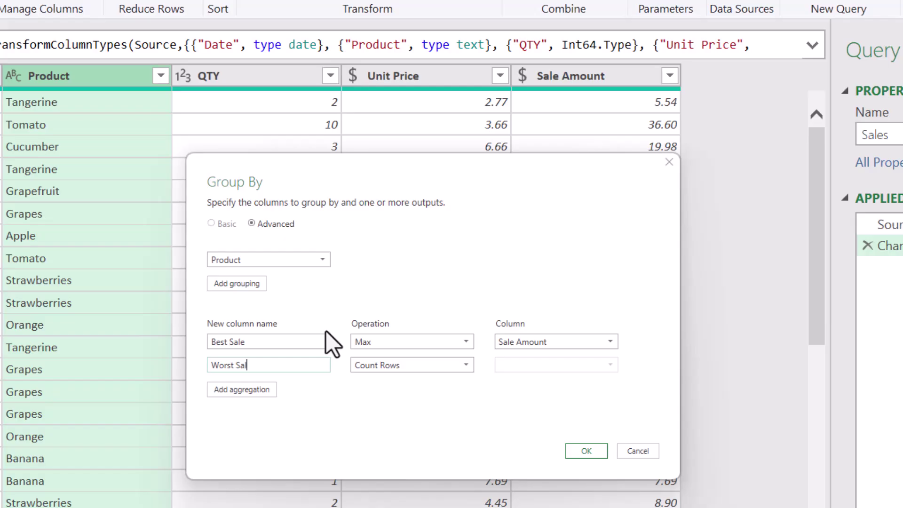
left_click(392, 368)
left_click(379, 424)
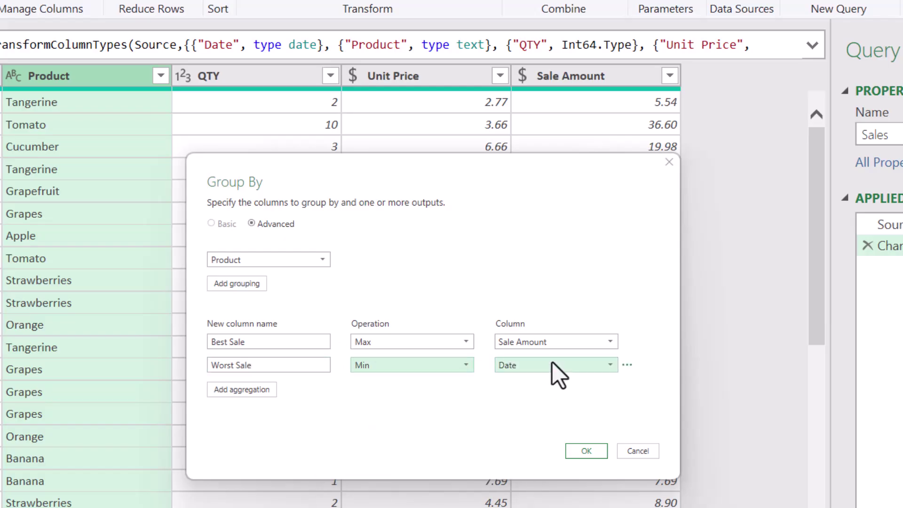
left_click(552, 364)
left_click(521, 436)
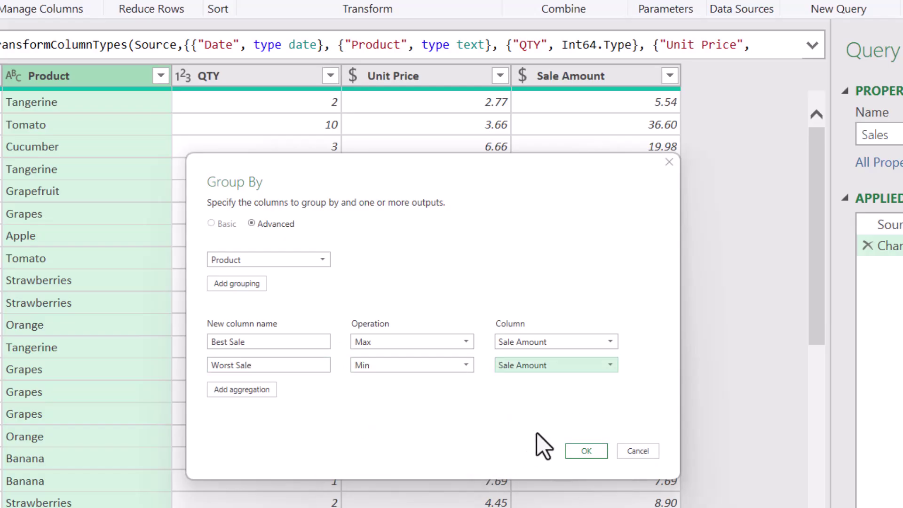
left_click(580, 450)
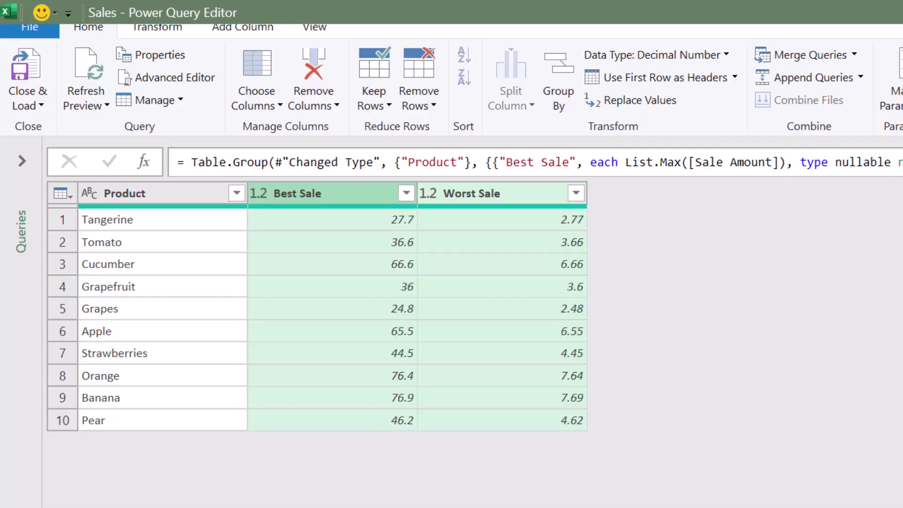
Step: Change the Best Sale and Worst Sale columns of the grouped result to the Currency type
right_click(475, 202)
mouse_move(520, 398)
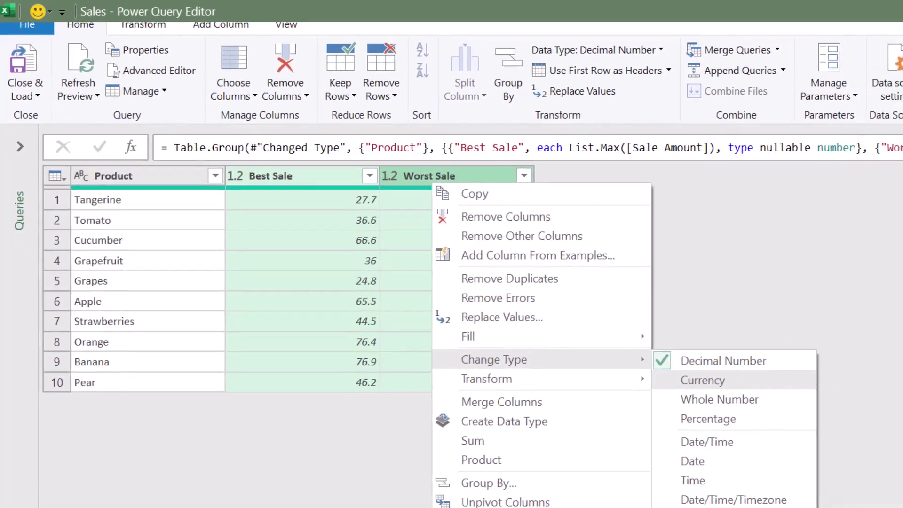
left_click(748, 418)
Step: Rename the query as Best Worst, then close the editor and load the result into the workbook
left_click(809, 167)
type("Best ")
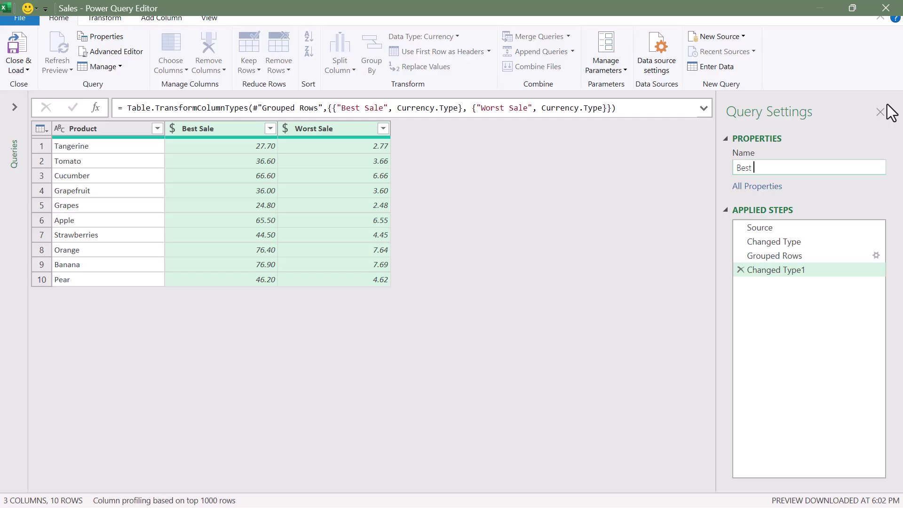
type("Worst")
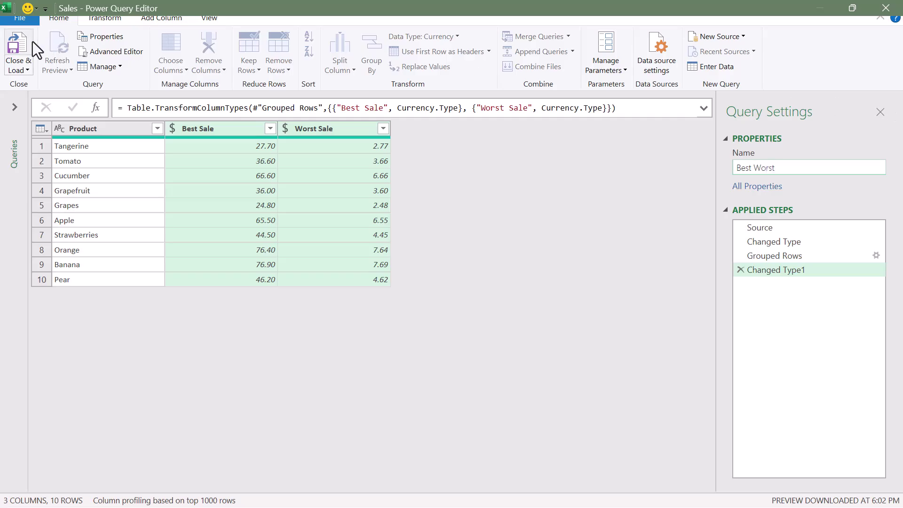
left_click(17, 45)
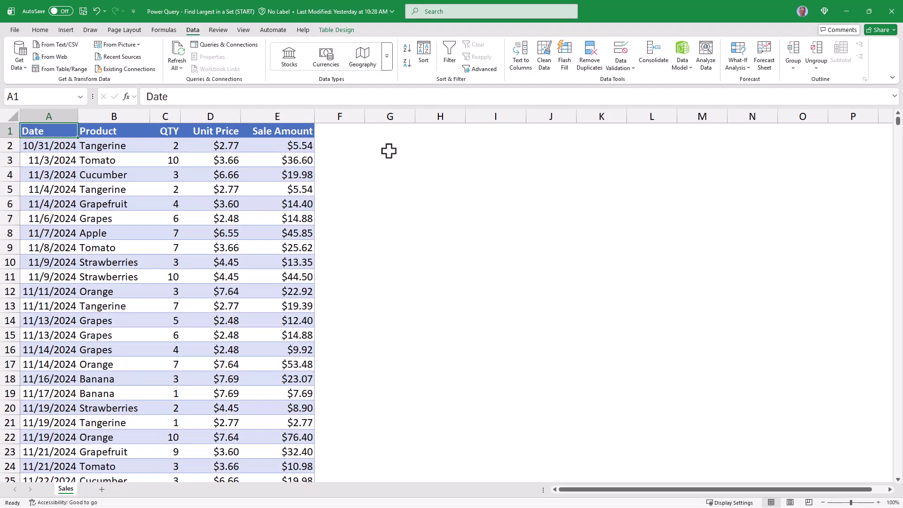
Step: Load the Sales table into a fresh Power Query query and convert its Date column to Date, replacing the current conversion
left_click(71, 70)
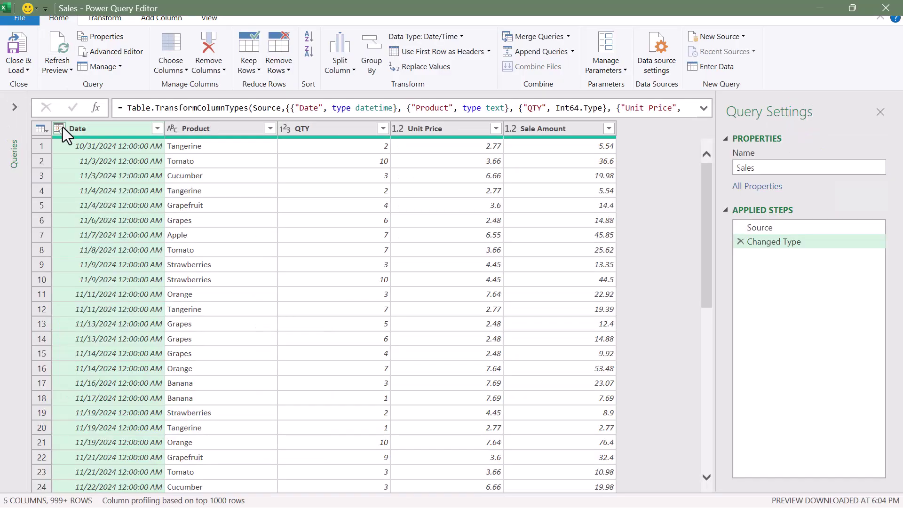
left_click(64, 127)
left_click(91, 218)
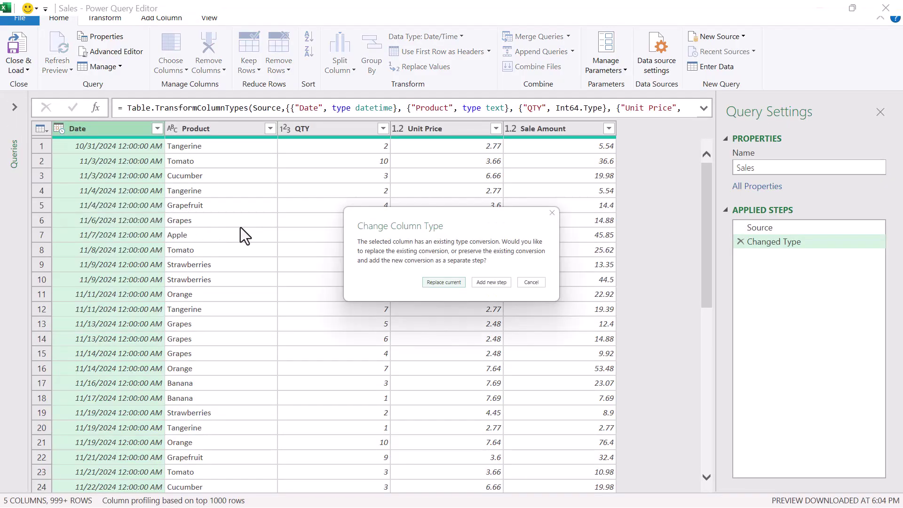
left_click(444, 281)
Step: Set the Unit Price and Sale Amount columns of the new query to Currency, replacing the current conversion
left_click(447, 128)
left_click(528, 130, "shift")
right_click(528, 130)
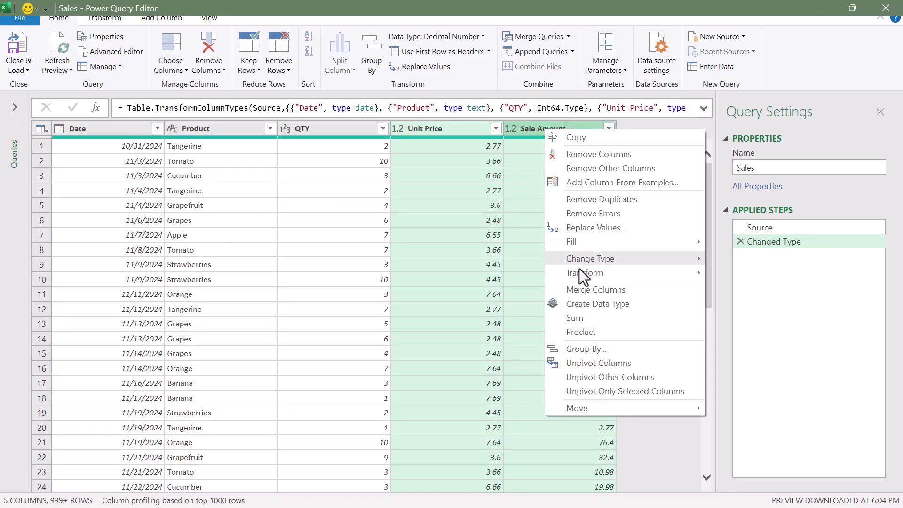
mouse_move(583, 259)
left_click(744, 273)
left_click(437, 284)
Step: Add a custom step with a Table.Group formula that takes #"Changed Type" as its table and "Product" as its key
left_click(223, 130)
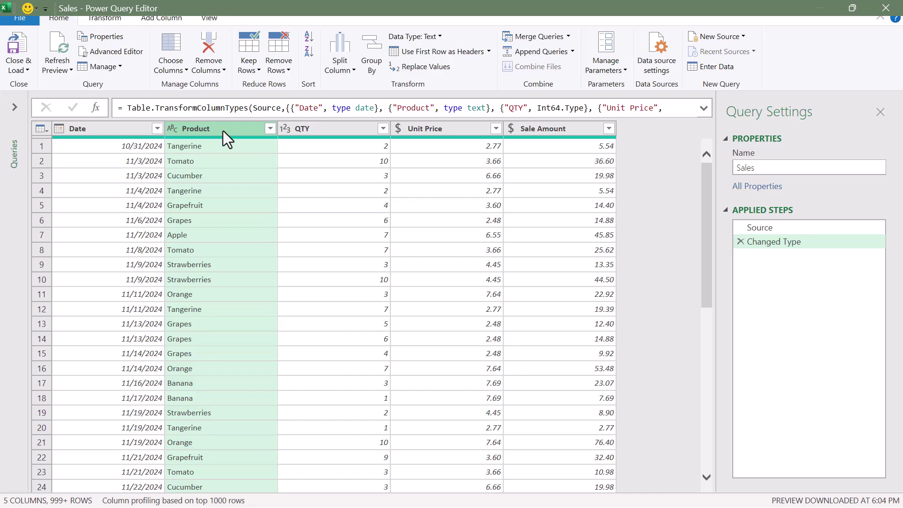
left_click(97, 108)
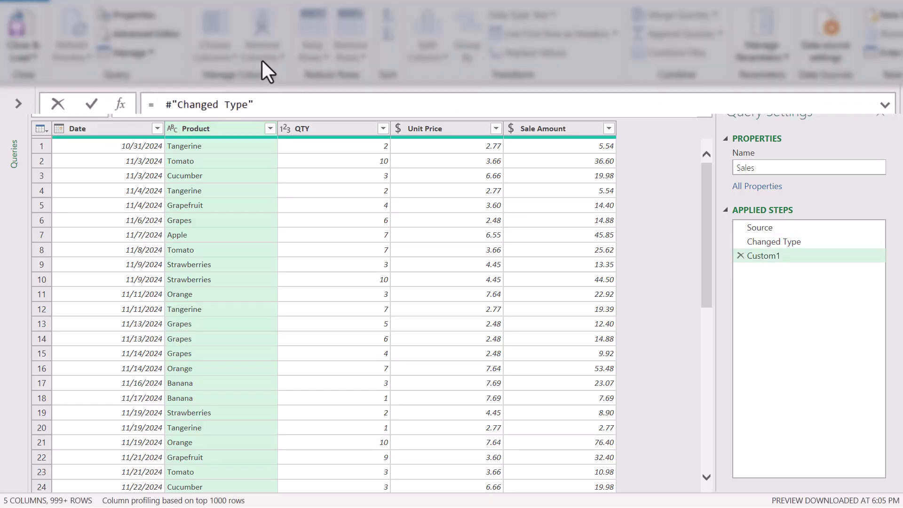
type("talegr")
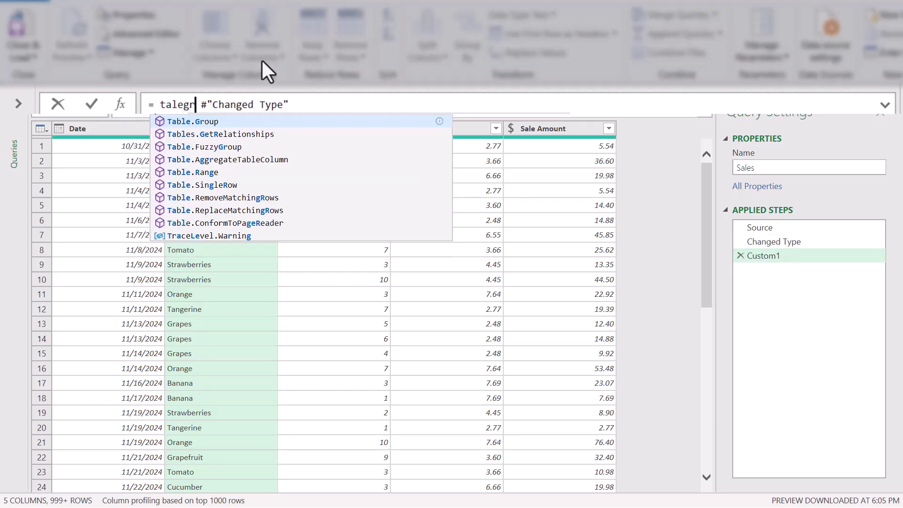
key("Tab")
type("(")
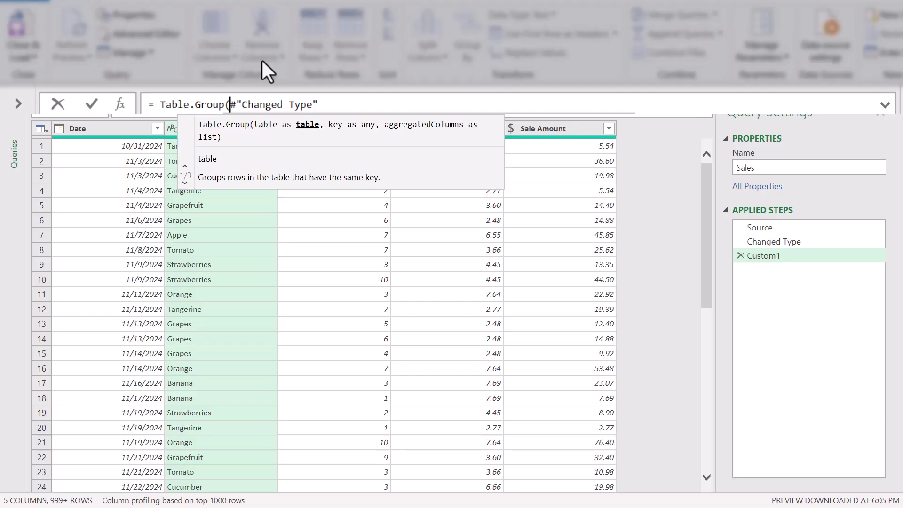
key("End")
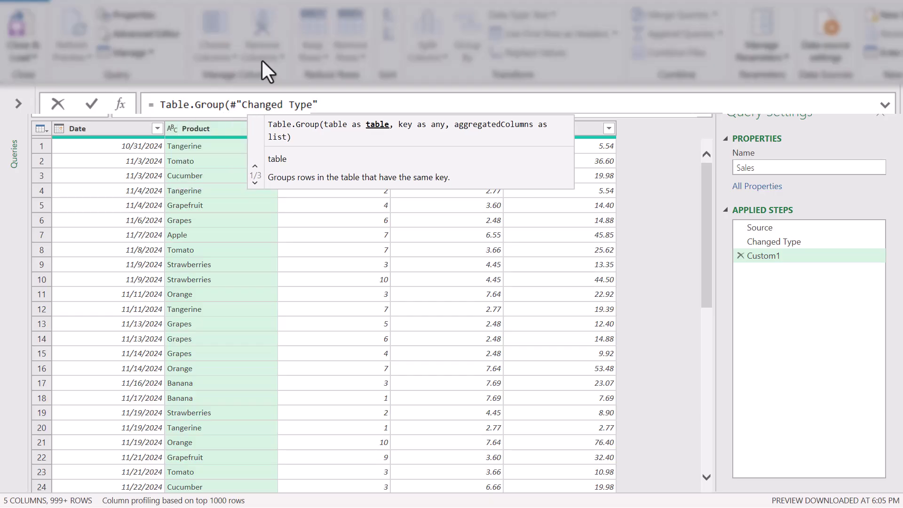
type(", ")
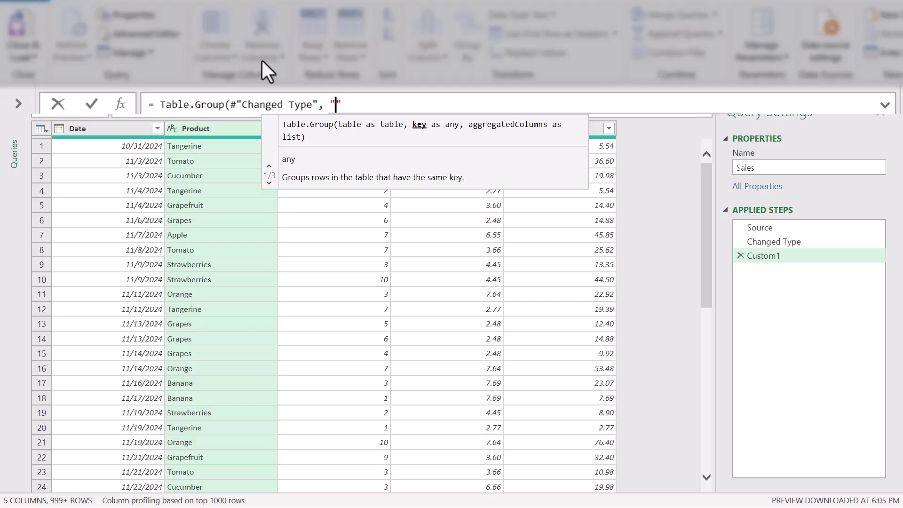
type("\"Product\"")
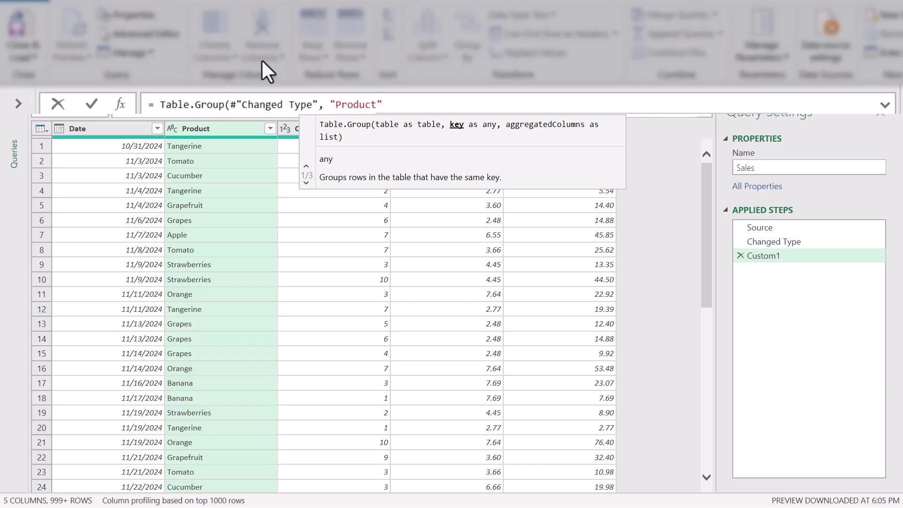
Step: Wrap the "Product" key in curly braces as a list, followed by a comma for the aggregatedColumns argument
key("Left")
key("Left")
key("Left")
key("Left")
key("Left")
key("Left")
key("Left")
key("Left")
key("Left")
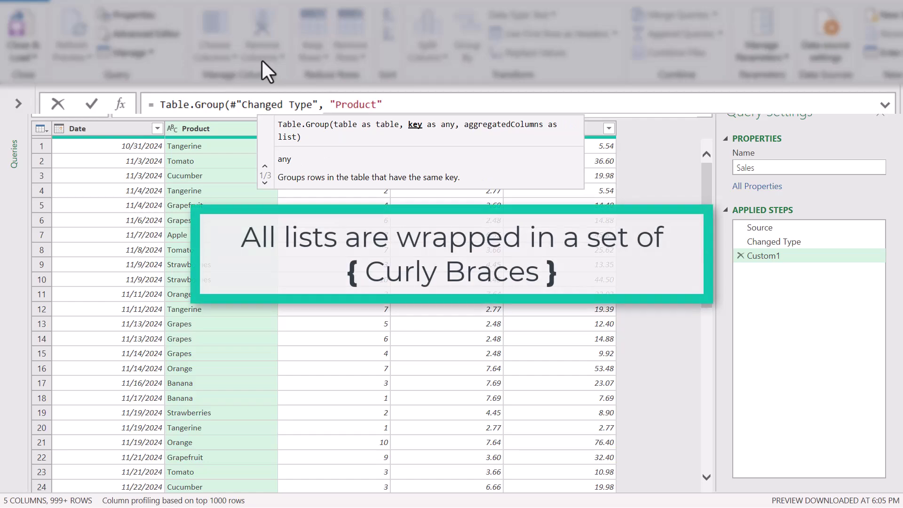
type("{")
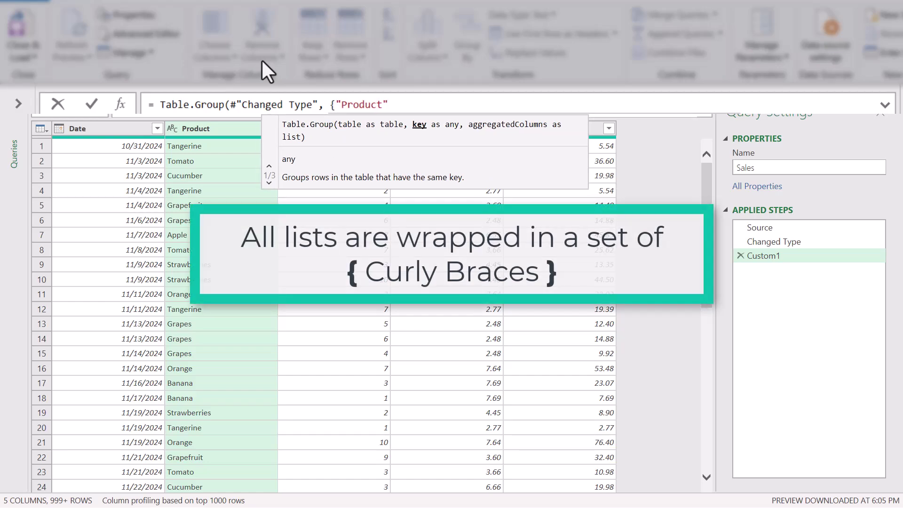
key("End")
type("}")
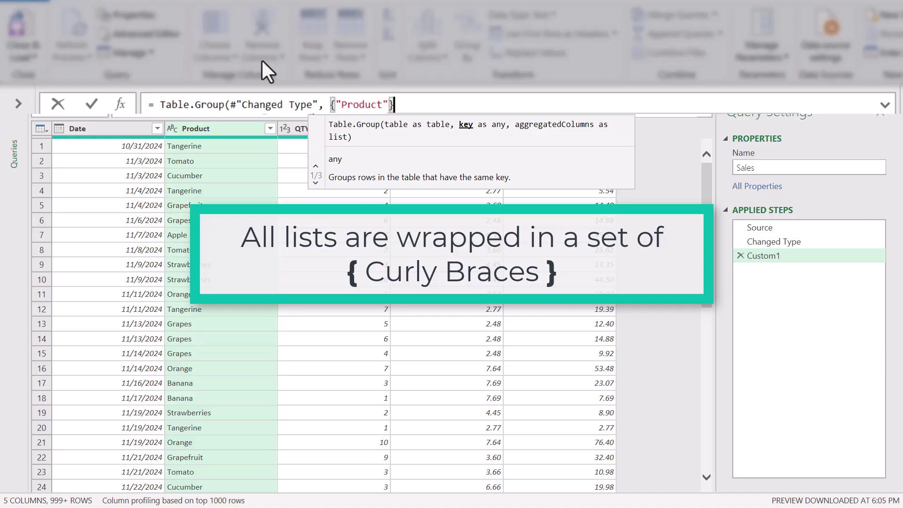
type(",")
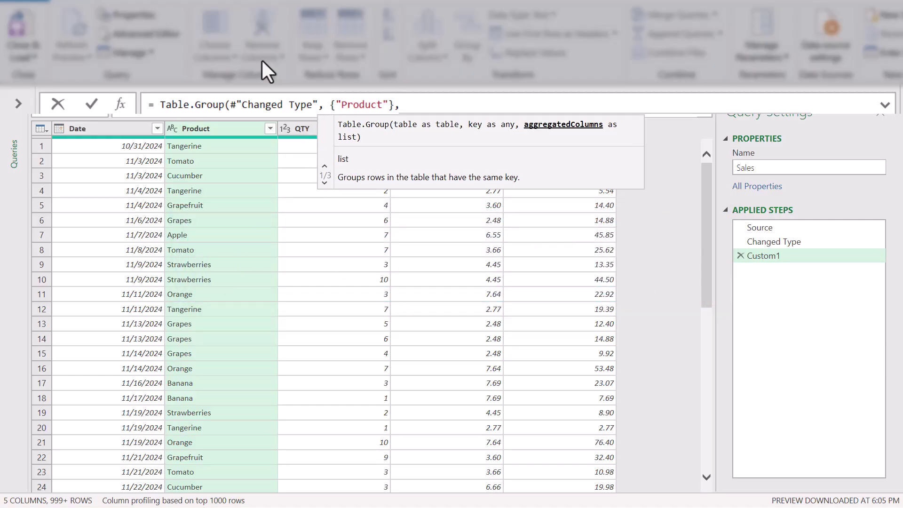
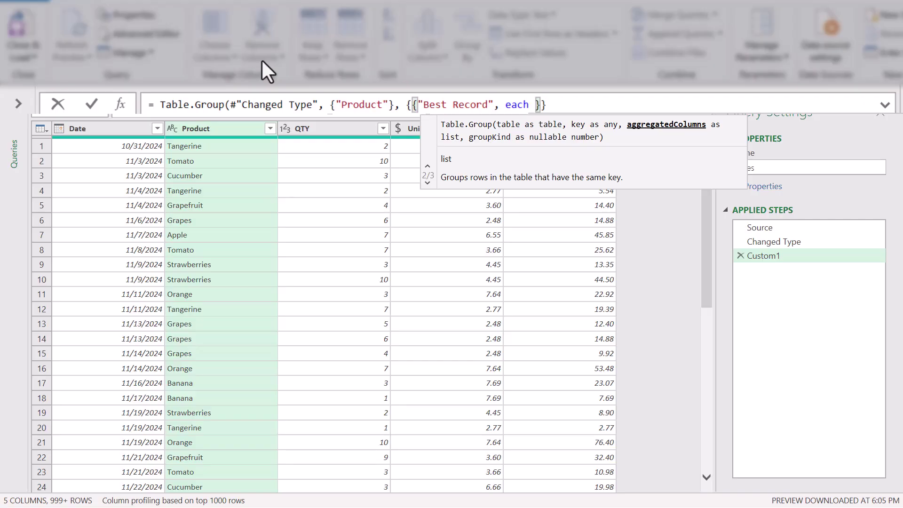
Step: Add Table.Sort after each in the Best Record aggregation, with the underscore as its table argument
type("ta")
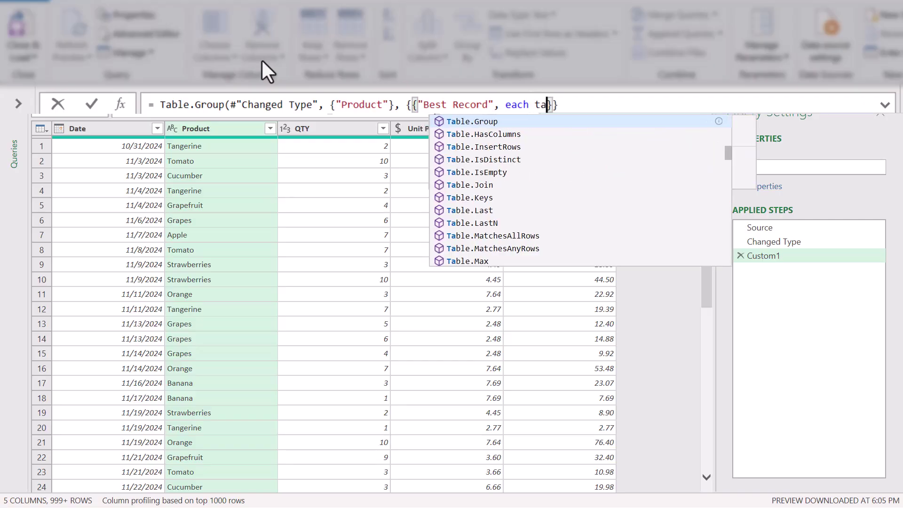
type("blesor")
key("Tab")
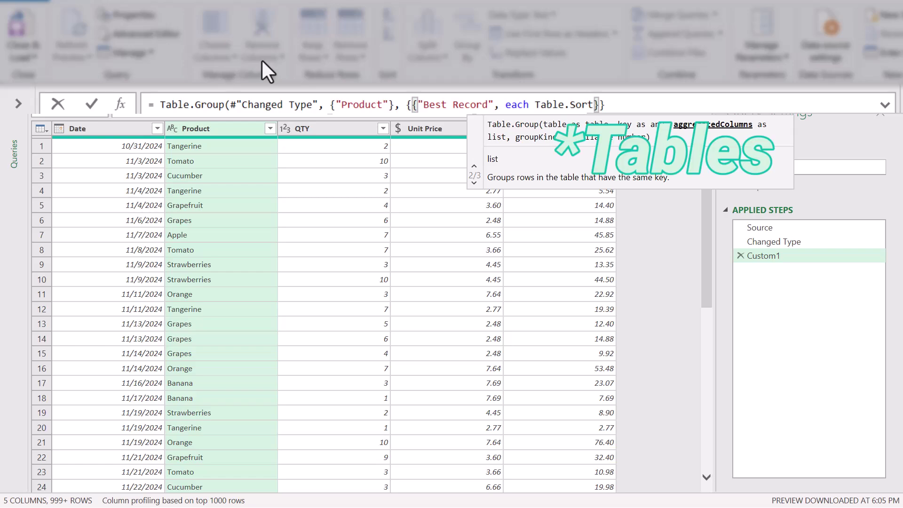
type("(")
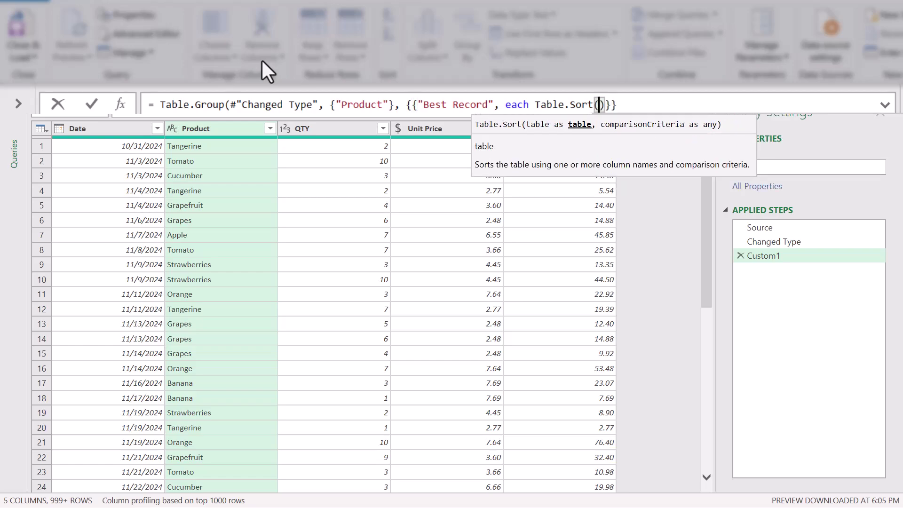
type("_")
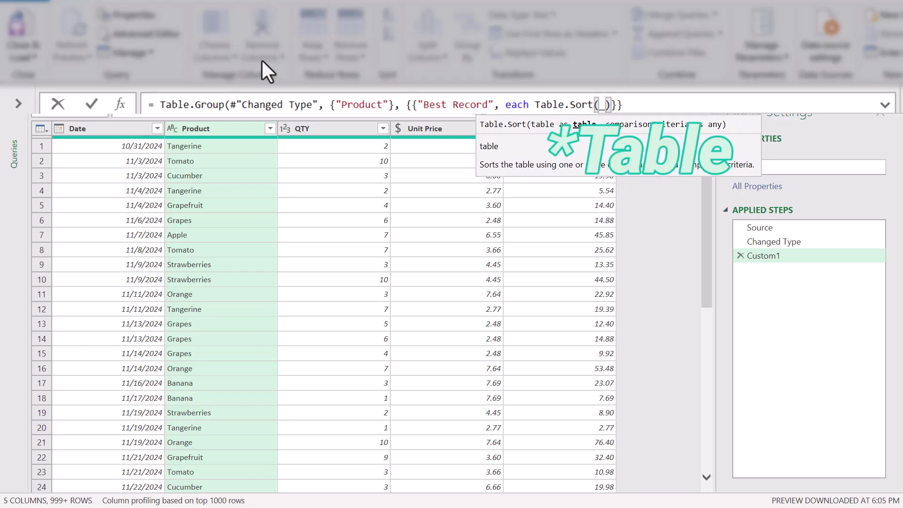
type(",")
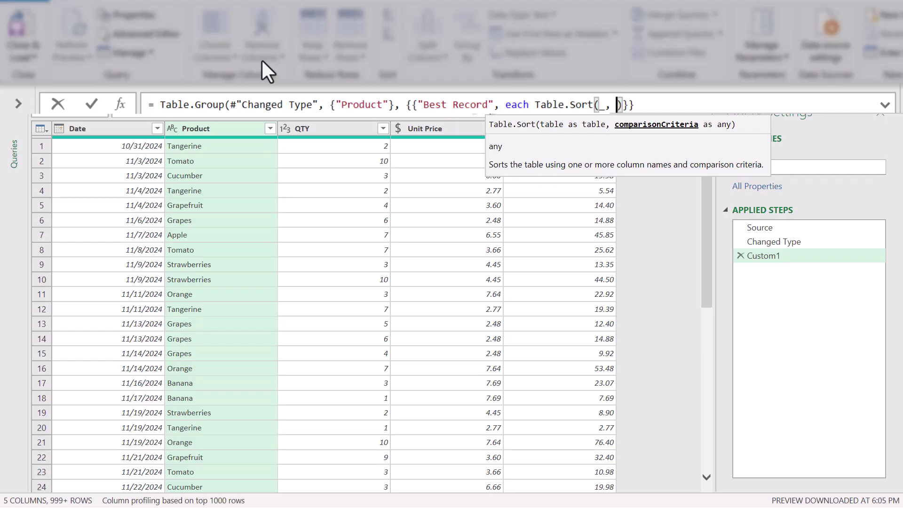
Step: Set the sort criteria to {"Sale Amount", Order.Descending}, then close and commit the Table.Group formula
type("{")
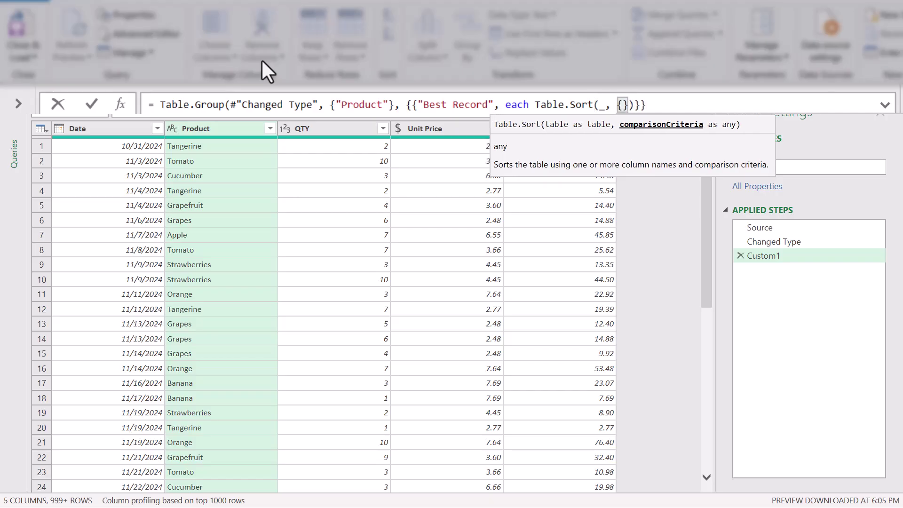
type("\"Sal")
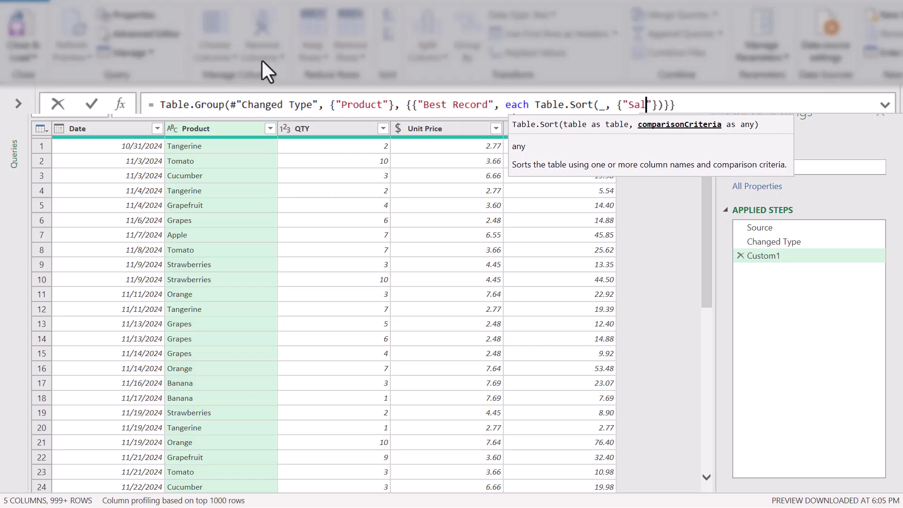
type("e Amount\"")
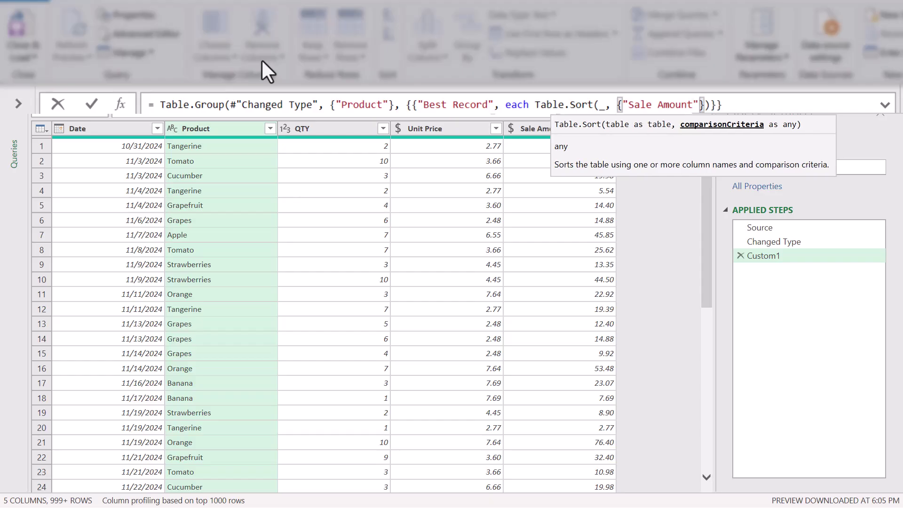
type(",")
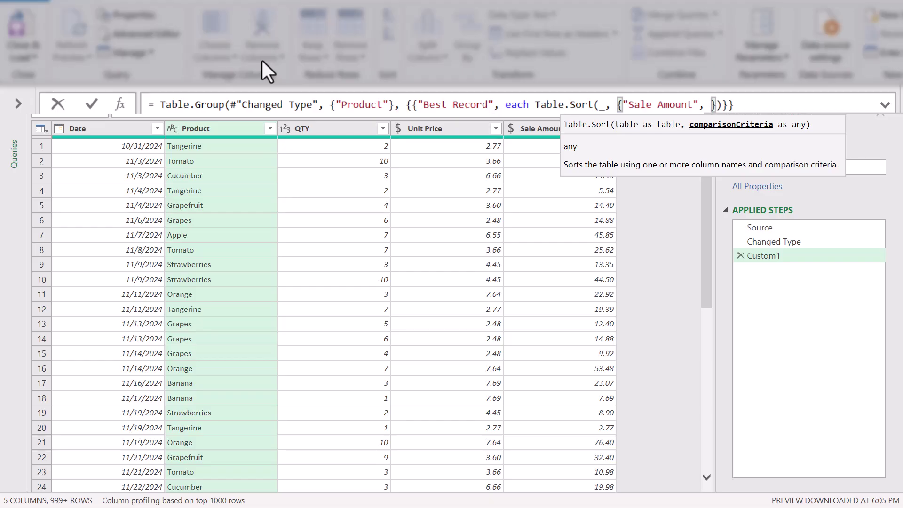
type("ord")
type("er.de")
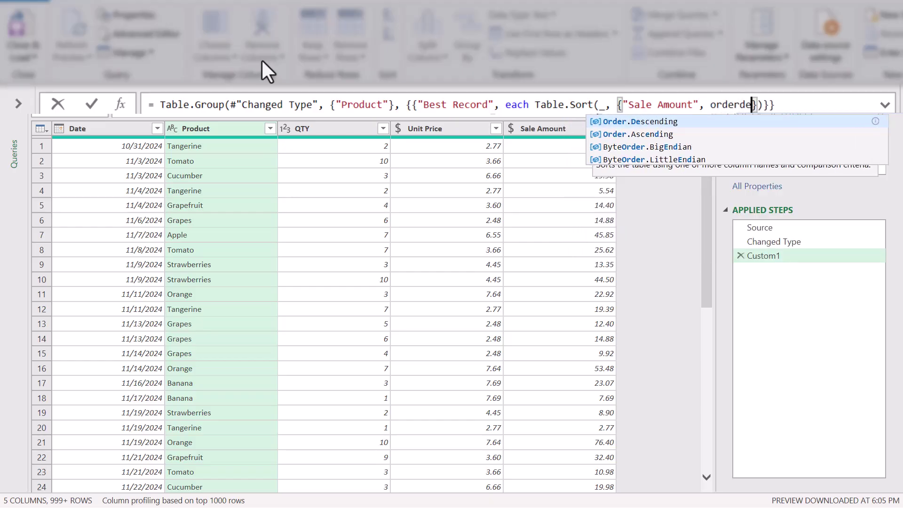
key("Tab")
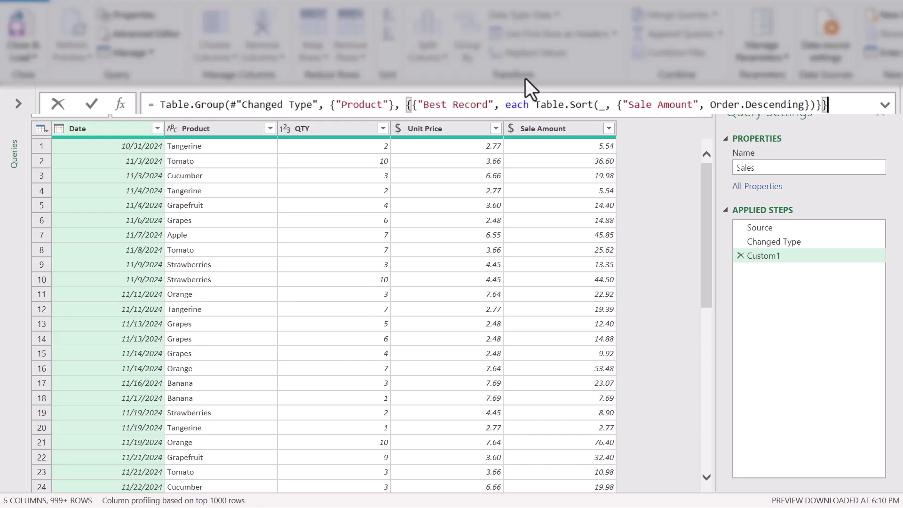
type(")")
key("Return")
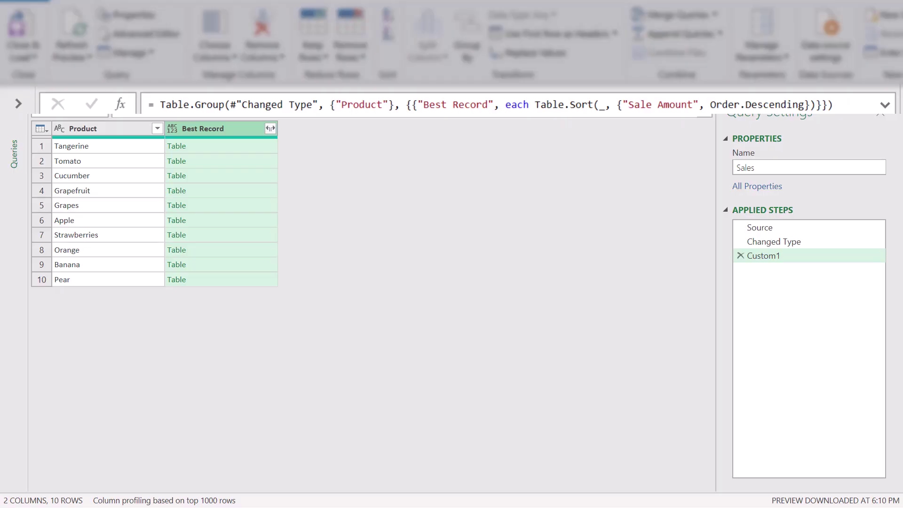
Step: Preview the nested Best Record tables for the first five products, from Tangerine to Grapes, to check their sort order
left_click(221, 146)
left_click(221, 161)
left_click(221, 175)
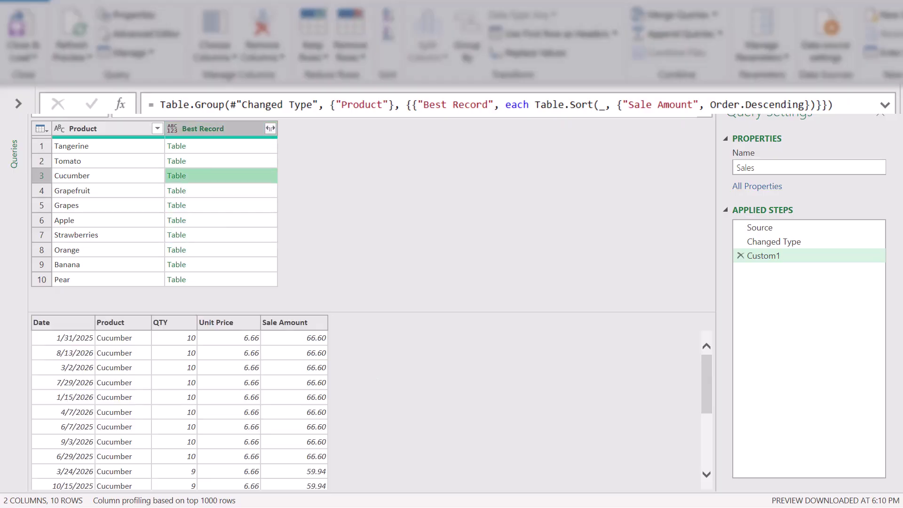
left_click(221, 191)
left_click(221, 205)
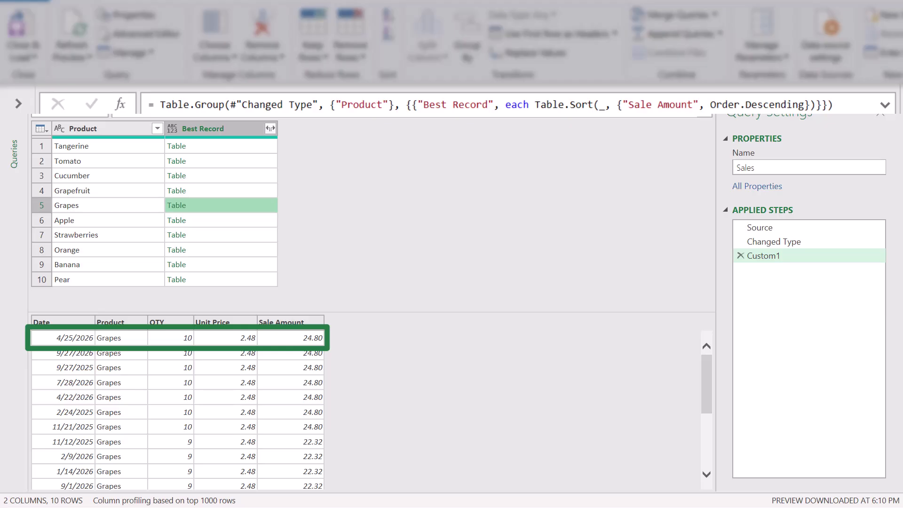
Step: Wrap the Table.Sort expression in Table.First so that each product returns only its top record, and commit the formula
left_click(535, 104)
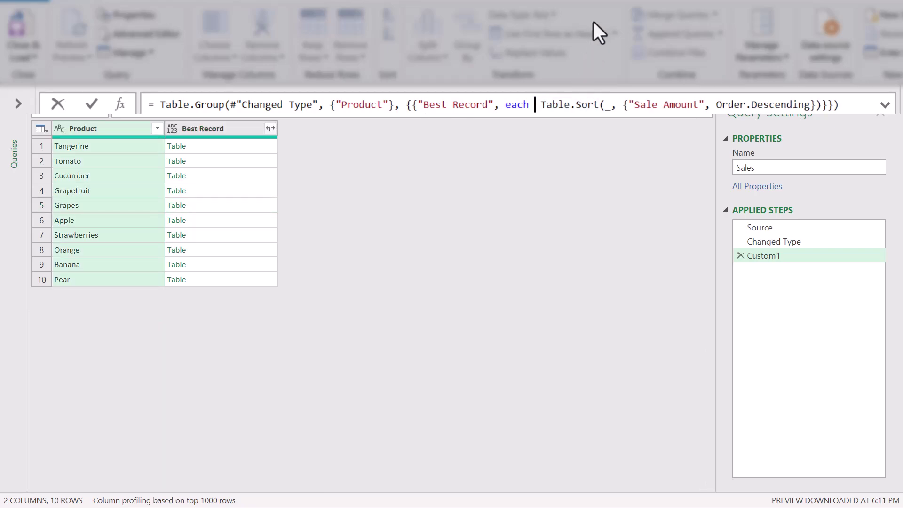
type("tablefi")
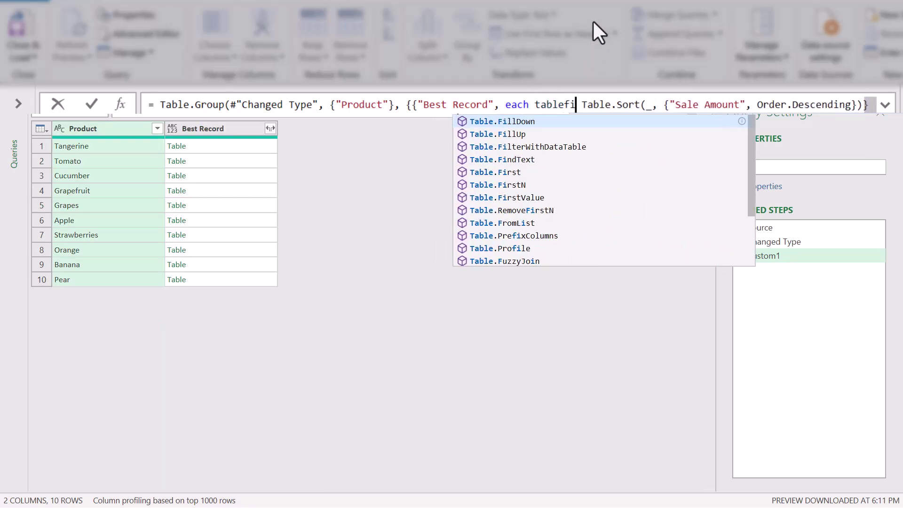
key("Down")
key("Down")
key("Escape")
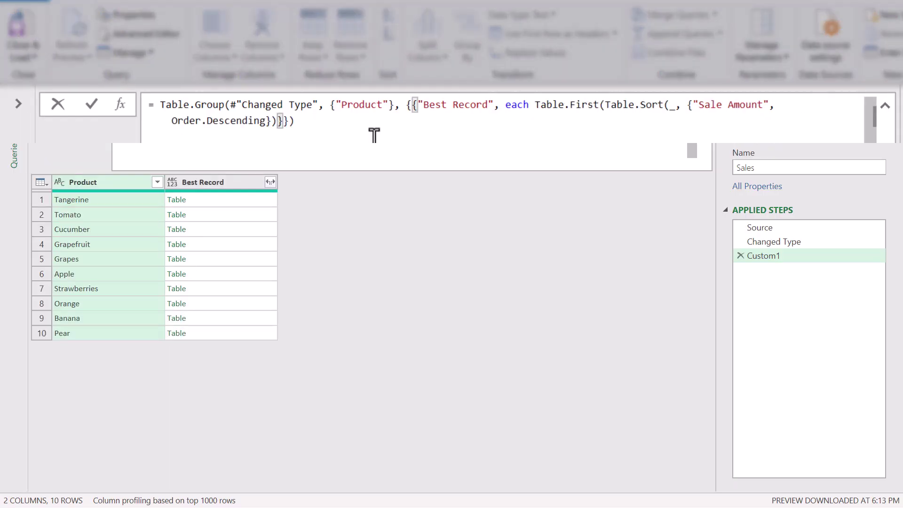
type(")")
left_click(91, 104)
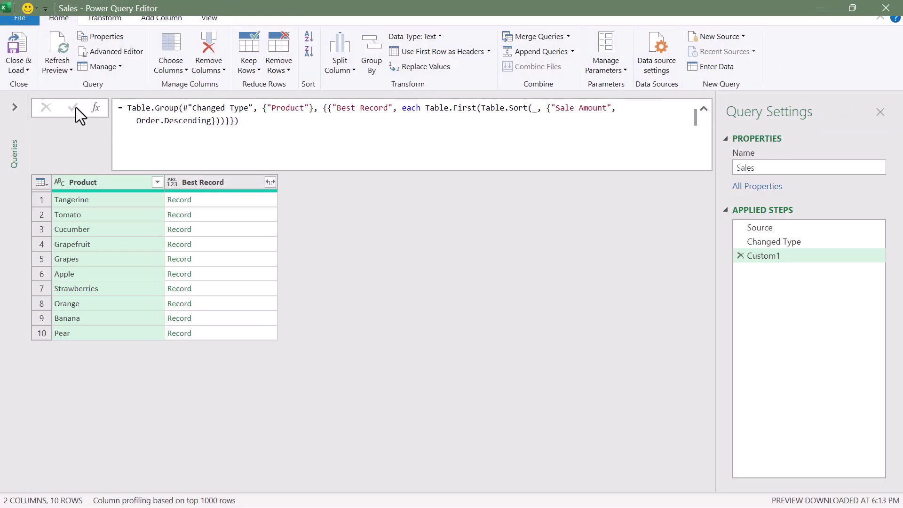
Step: Preview the single Best Record entries of the first five products to check the fields of each record
left_click(213, 199)
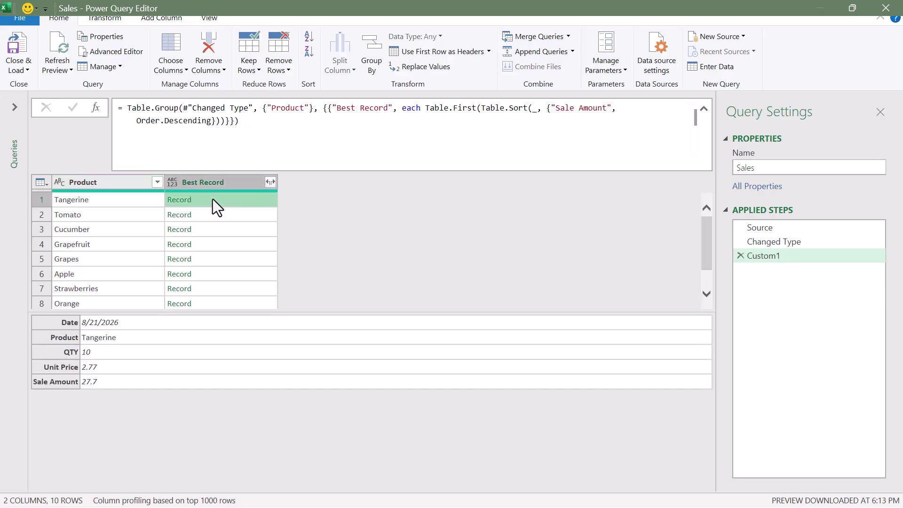
left_click(212, 216)
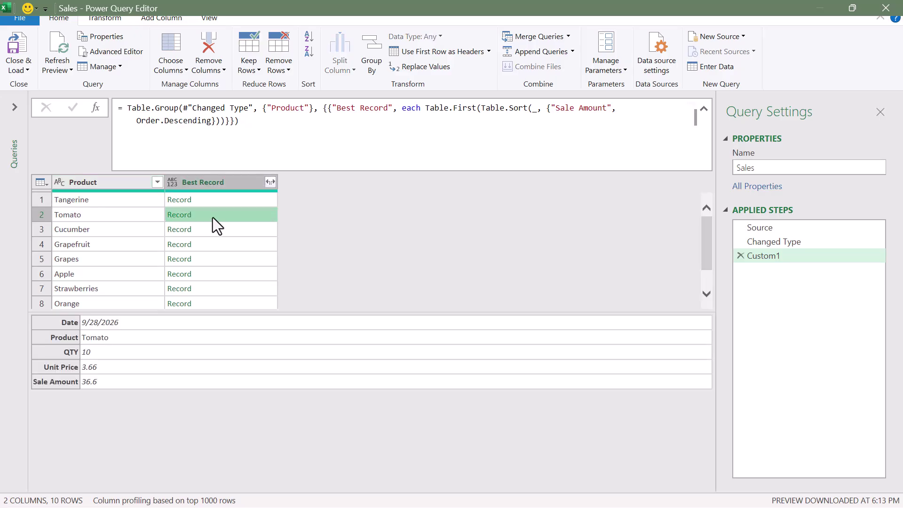
left_click(211, 233)
left_click(213, 244)
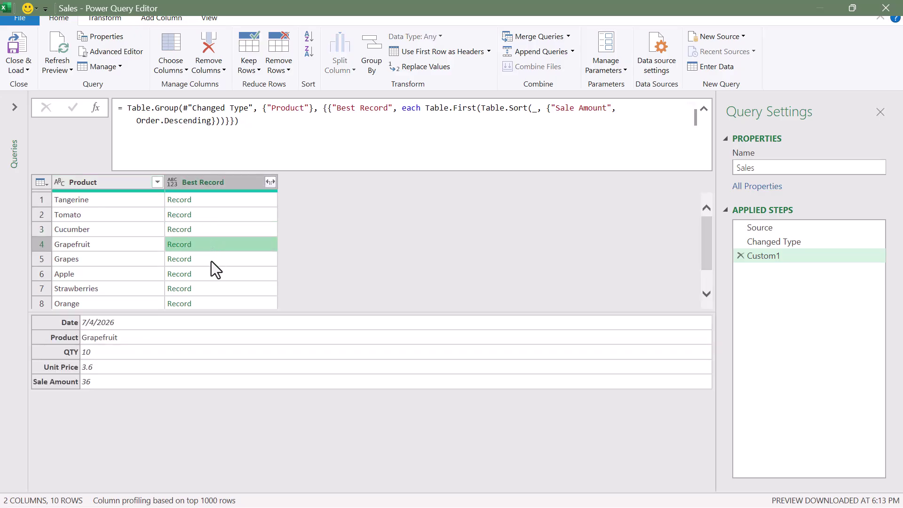
left_click(211, 259)
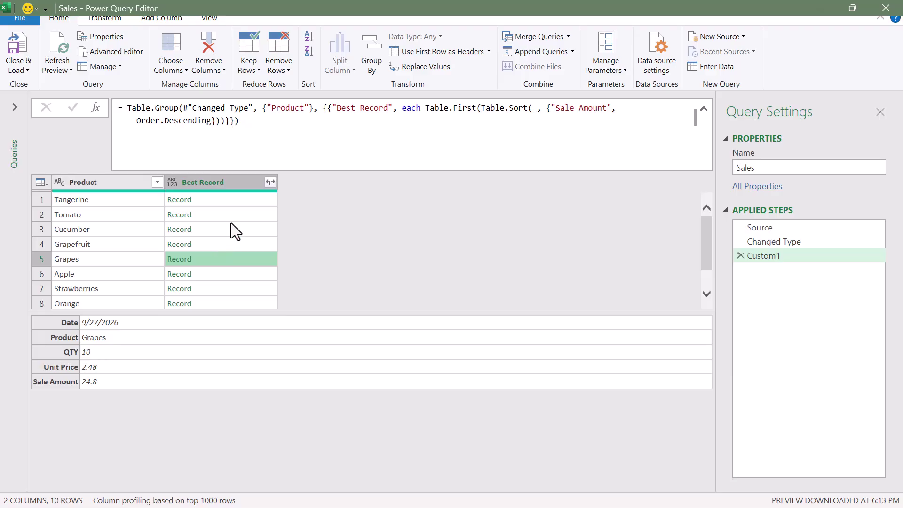
Step: Expand the Best Record column into Date, QTY, Unit Price and Sale Amount, leaving out Product and the original column name prefix
left_click(270, 182)
left_click(66, 253)
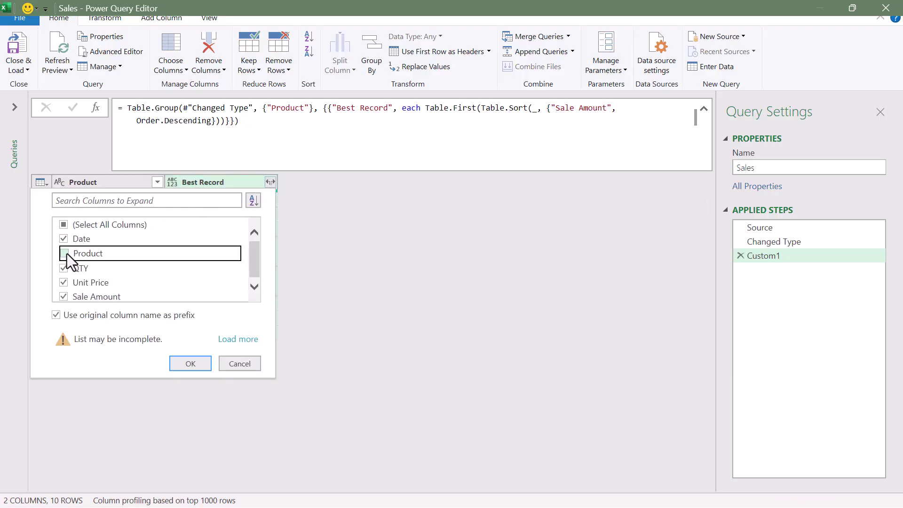
left_click(56, 315)
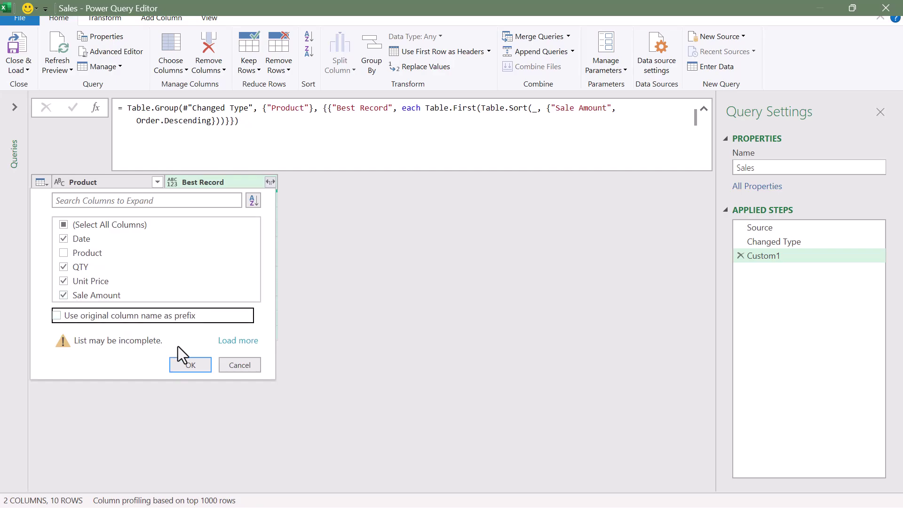
left_click(190, 365)
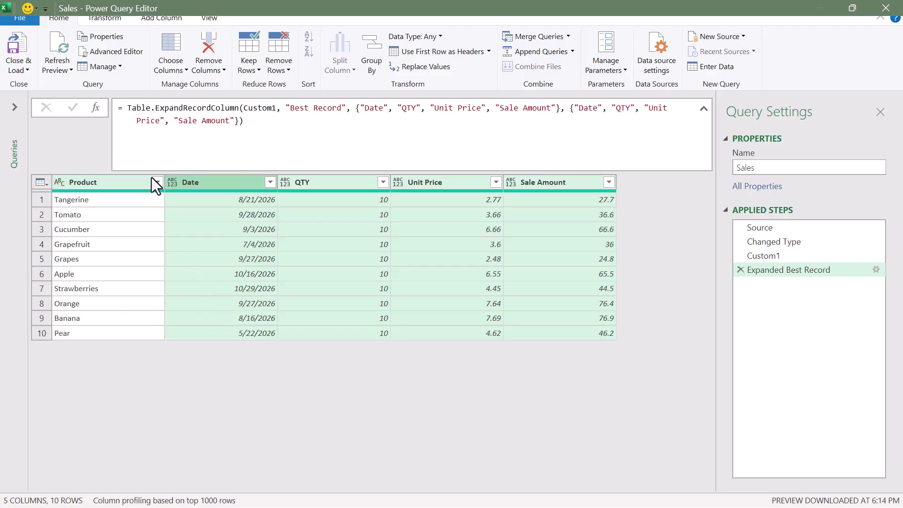
Step: Detect the data types of the expanded columns and set Unit Price and Sale Amount to Currency
left_click(99, 24)
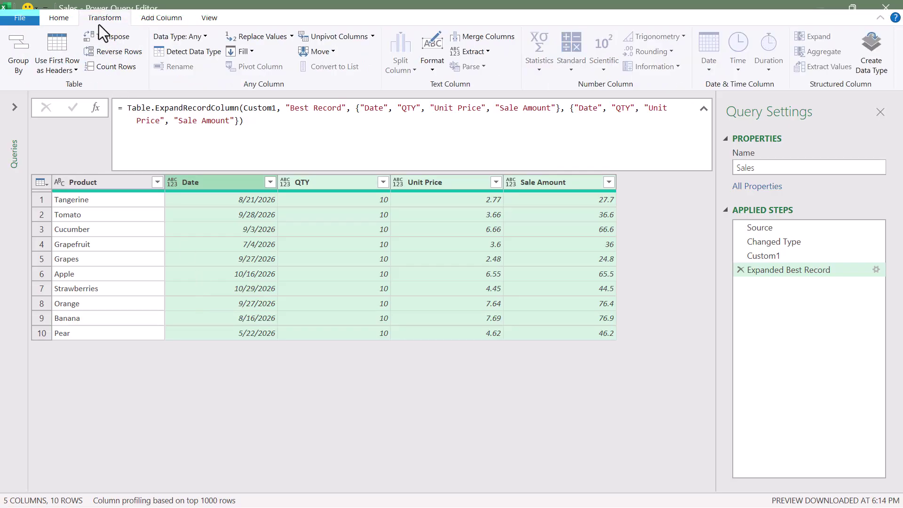
left_click(179, 52)
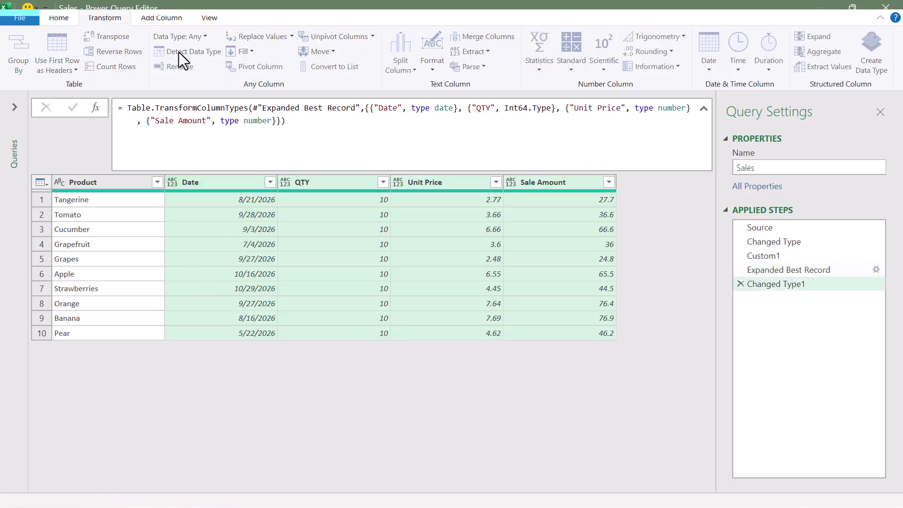
left_click(453, 184)
left_click(530, 181, "ctrl")
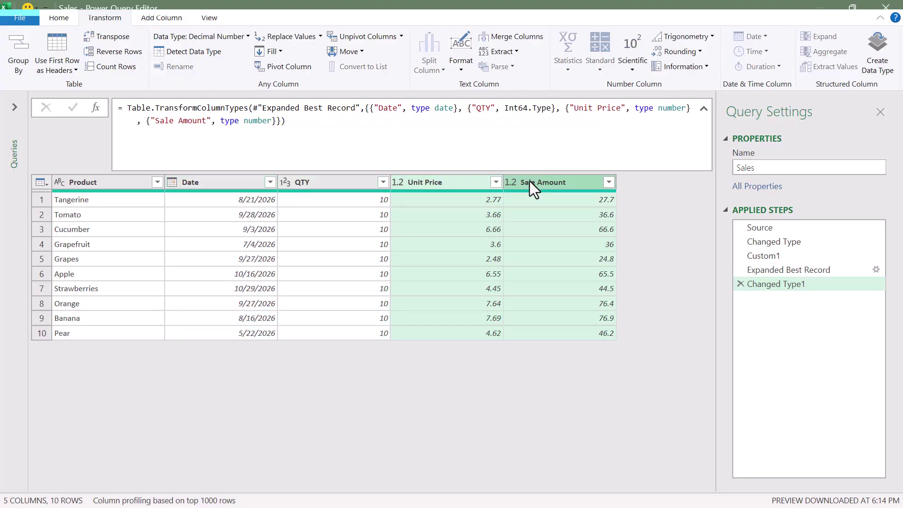
right_click(530, 182)
mouse_move(564, 310)
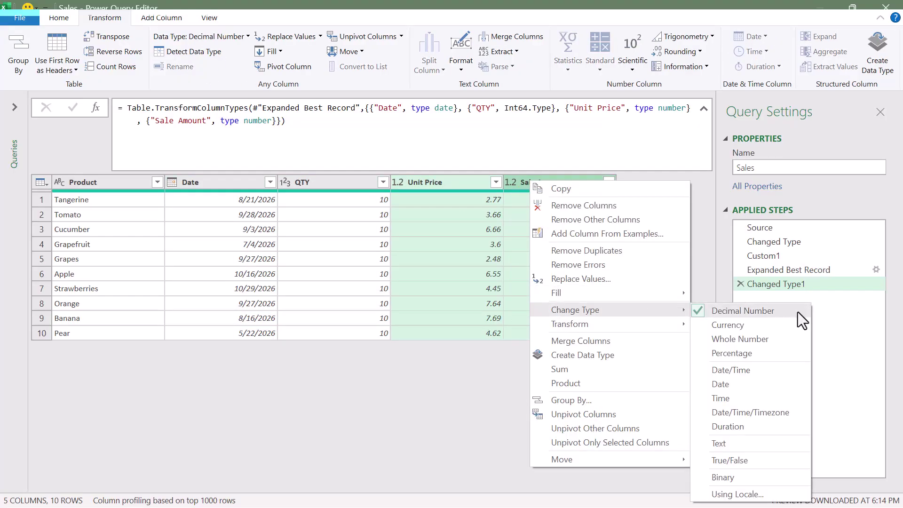
left_click(774, 325)
Step: Load the query results into the workbook and rename the Sales query as Best Record
left_click(60, 19)
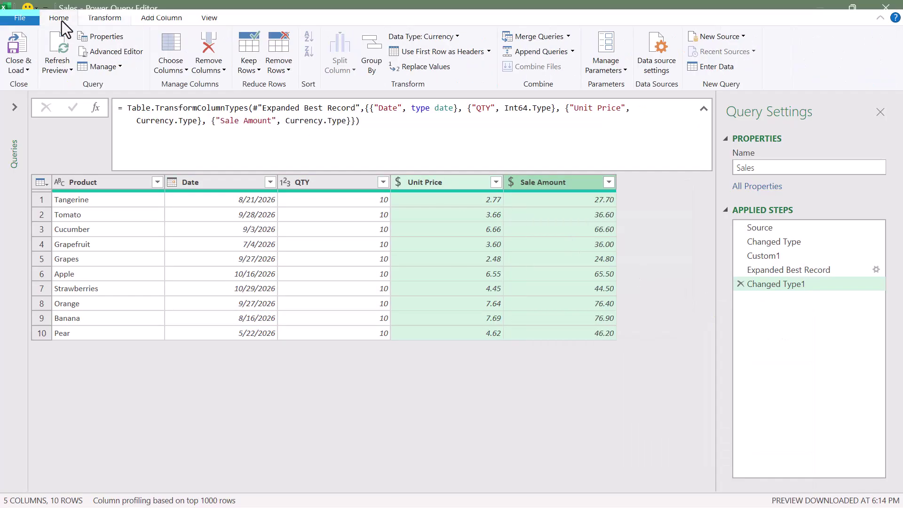
left_click(24, 43)
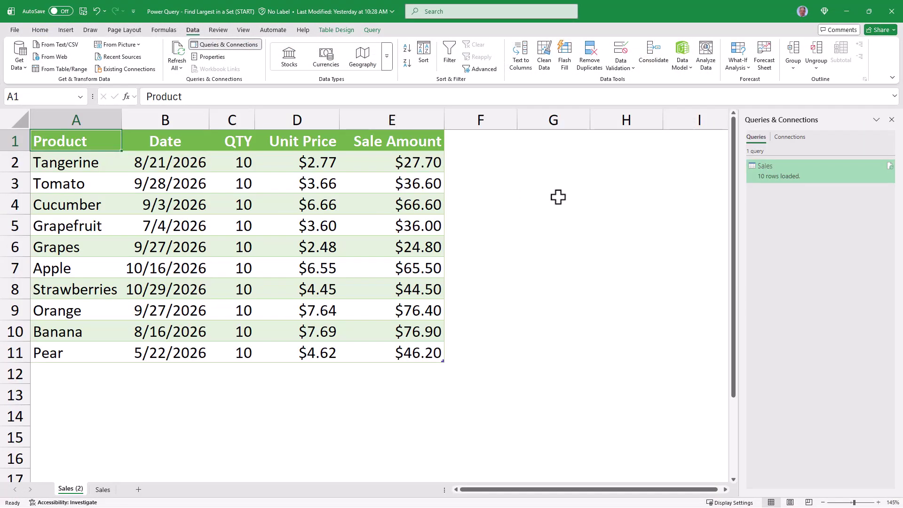
right_click(778, 176)
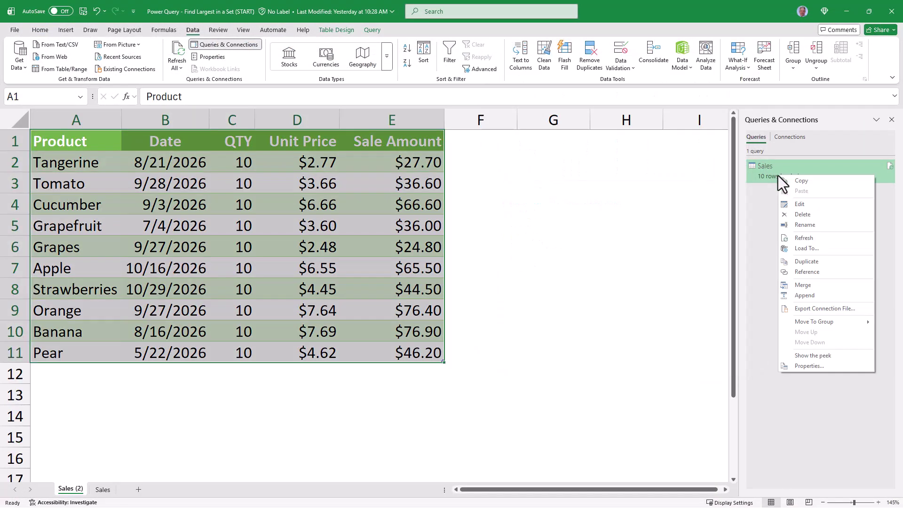
left_click(804, 224)
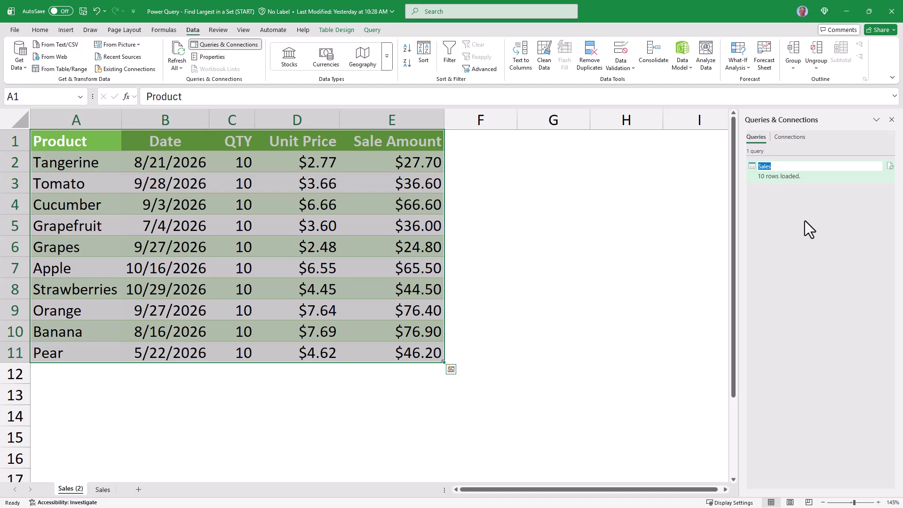
type("Best record")
key("Return")
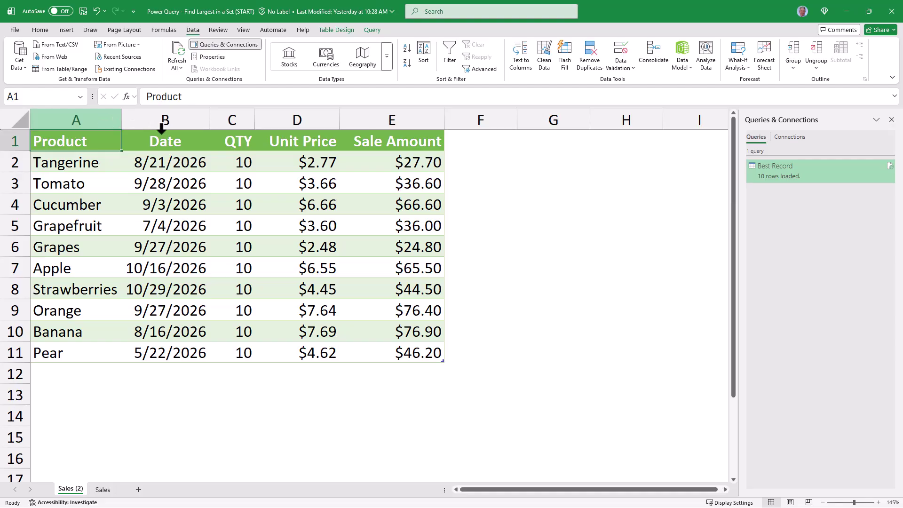
Step: Duplicate the Best Record query and view the copy's Source and Changed Type steps
right_click(774, 174)
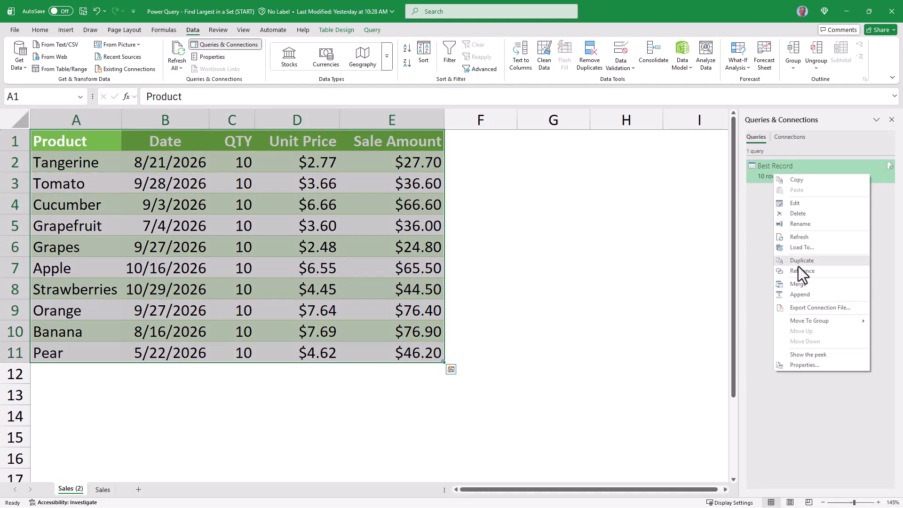
left_click(798, 262)
left_click(770, 226)
left_click(772, 241)
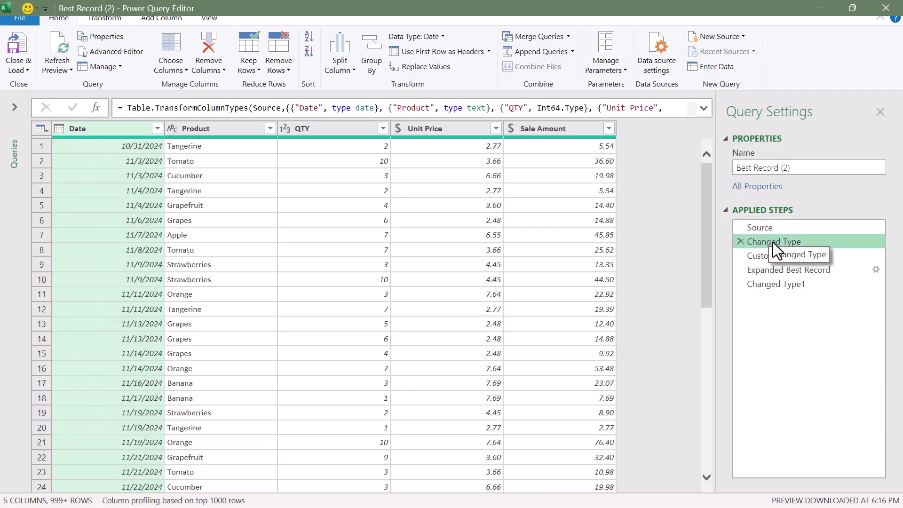
Step: Change the sort order in the duplicate's Table.Group formula to Order.Ascending, commit it, and view the resulting expanded and typed table
left_click(782, 260)
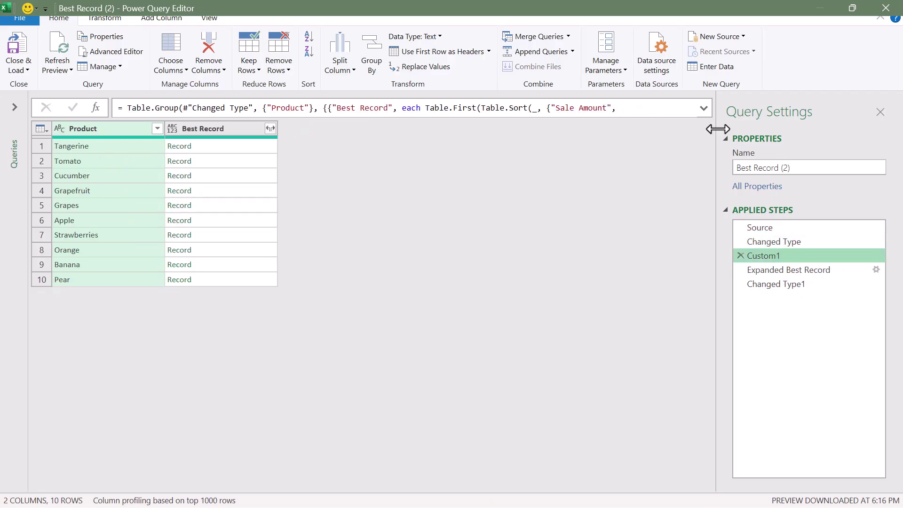
left_click(703, 108)
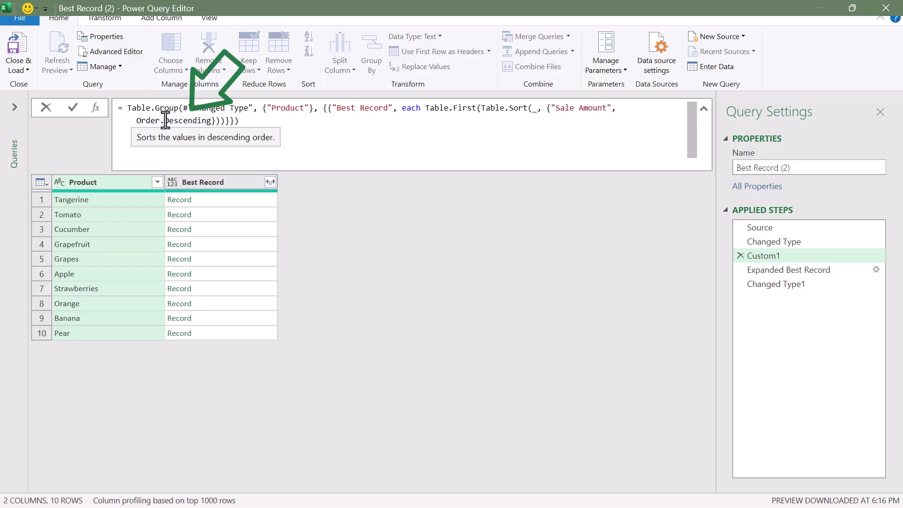
left_click(196, 119)
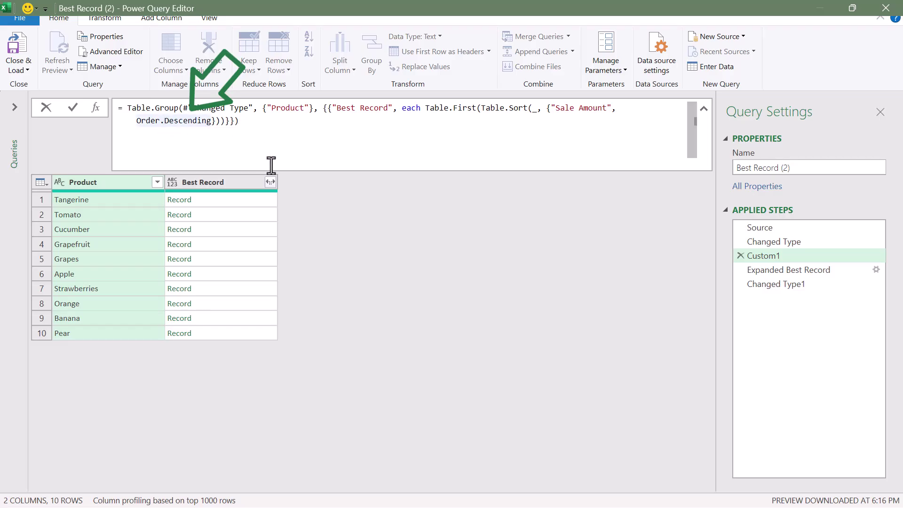
type("As")
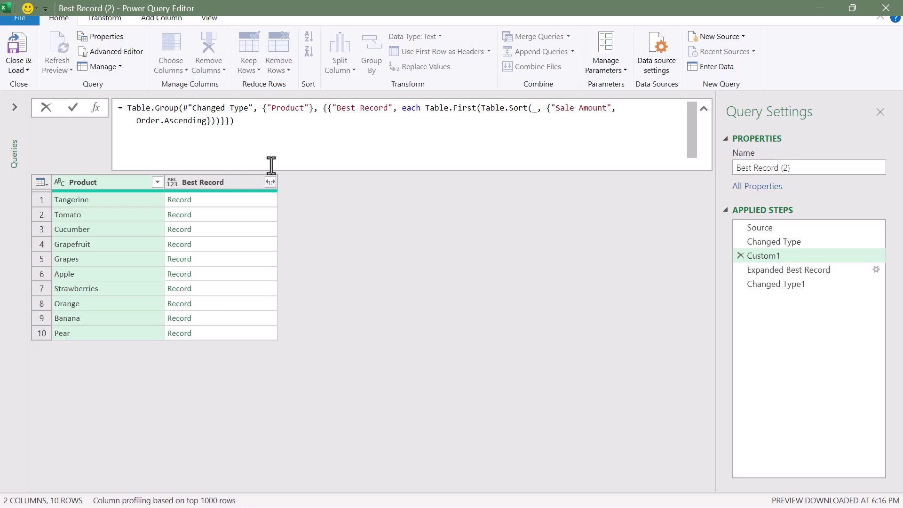
left_click(73, 107)
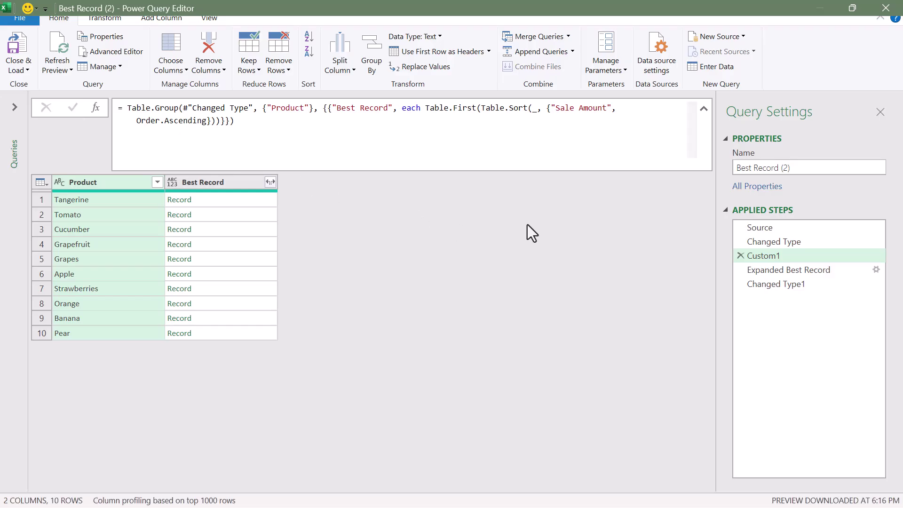
left_click(797, 275)
left_click(774, 285)
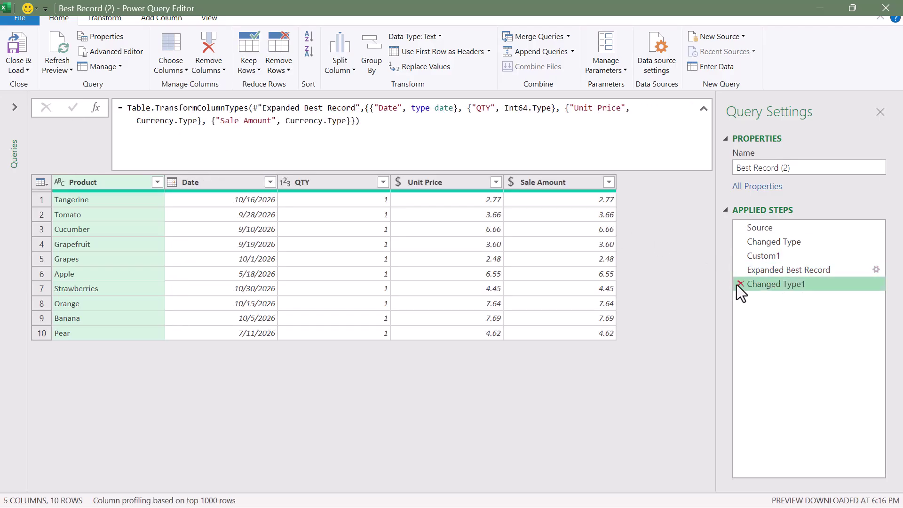
Step: Rename the duplicated query as Worst Record and load its results into the workbook
key("shift+Tab")
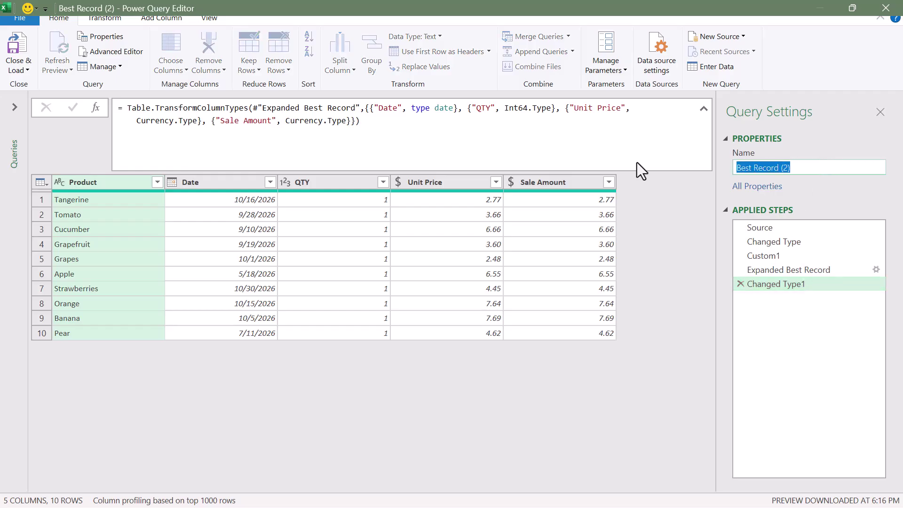
type("Worst ")
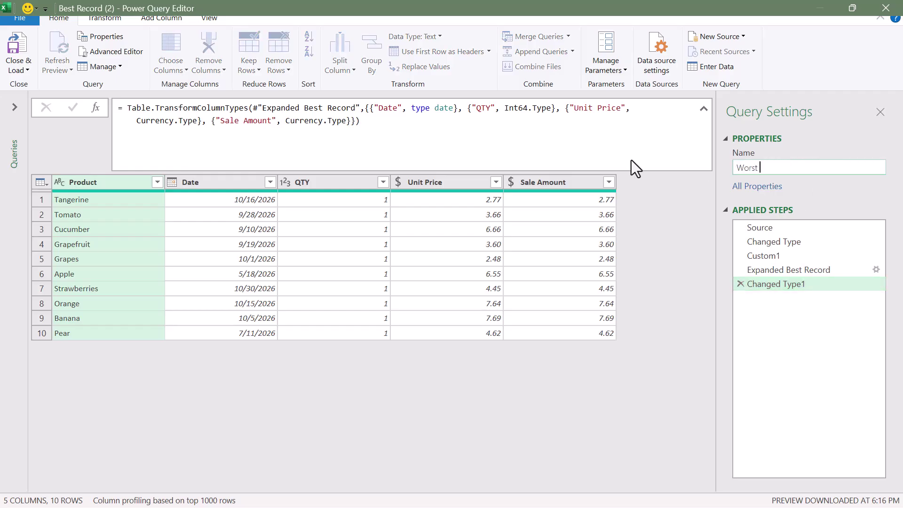
type("Record")
key("Return")
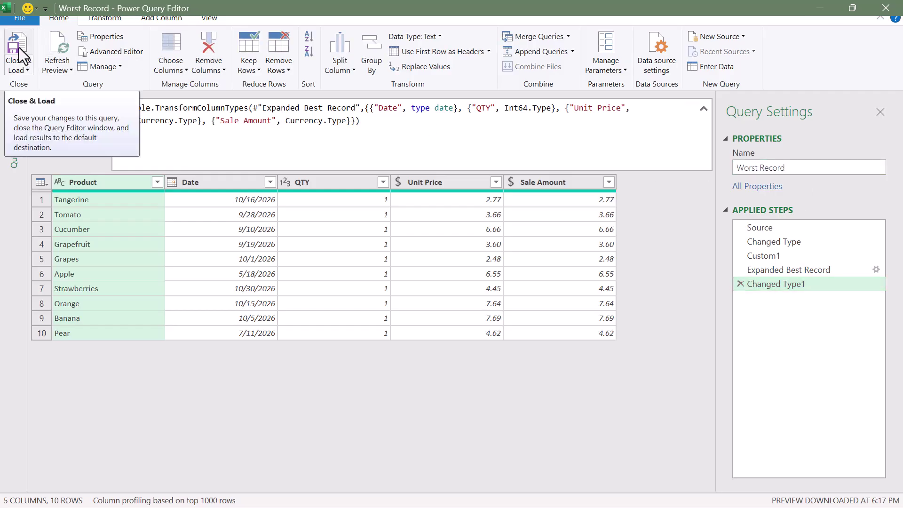
left_click(19, 47)
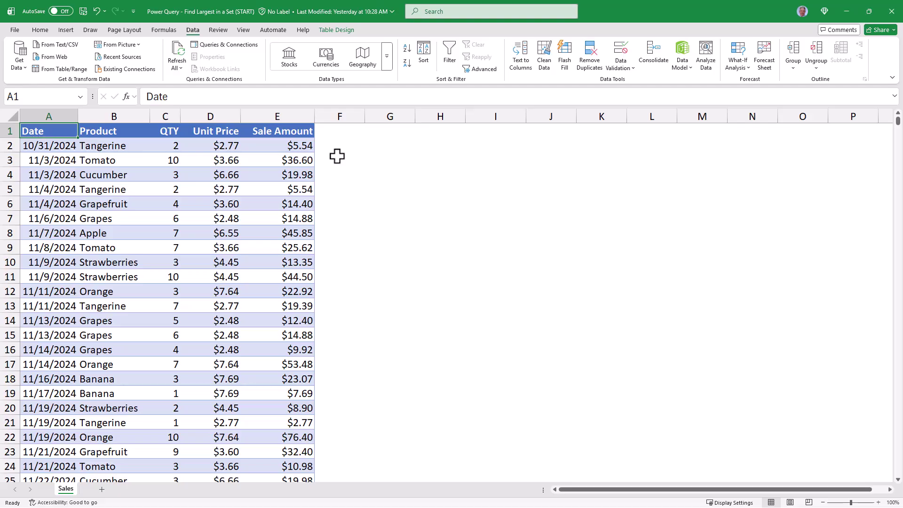
Step: Import the original Sales table into Power Query as a new query and set the Date column's type to Date
left_click(81, 70)
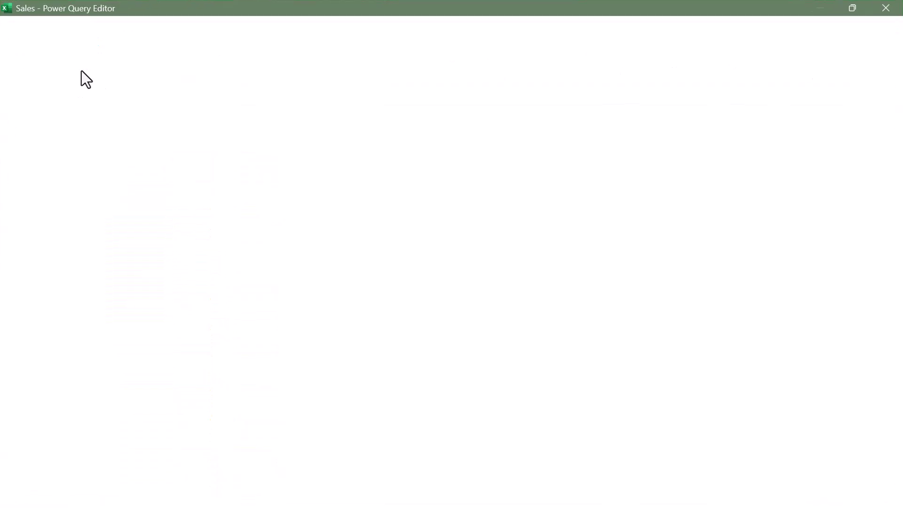
left_click(58, 129)
left_click(204, 129)
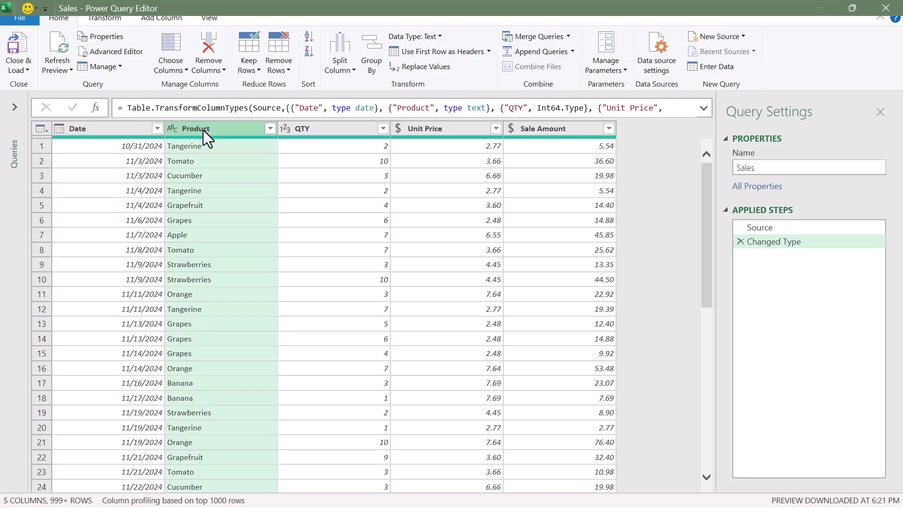
Step: Add a custom step after Changed Type and make #"Changed Type" the first argument of a Table.Group function
left_click(100, 109)
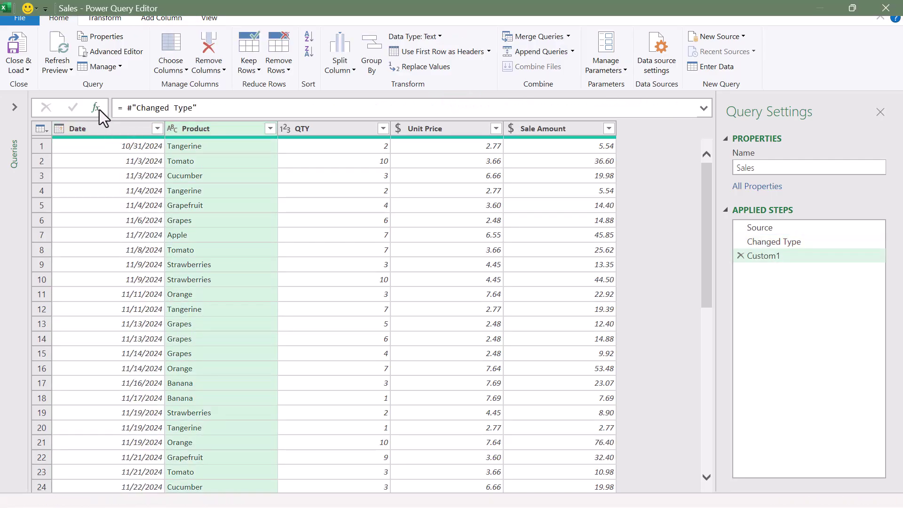
left_click(704, 109)
key("ctrl+a")
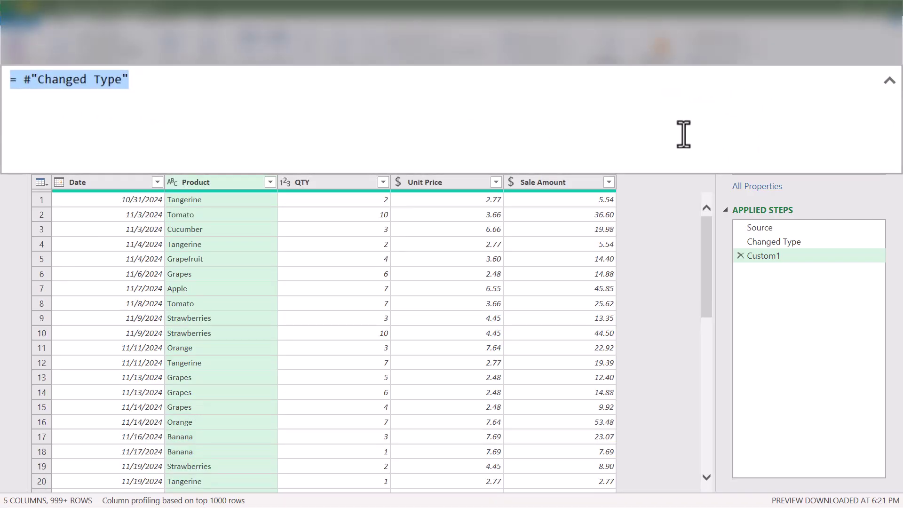
key("Home")
key("Right")
type("ta")
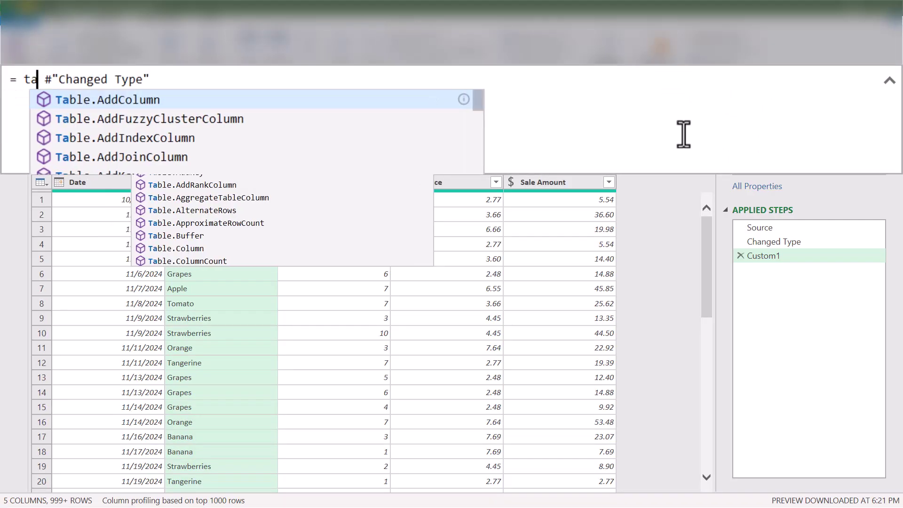
type("blegr")
key("Tab")
type("(")
key("Delete")
key("End")
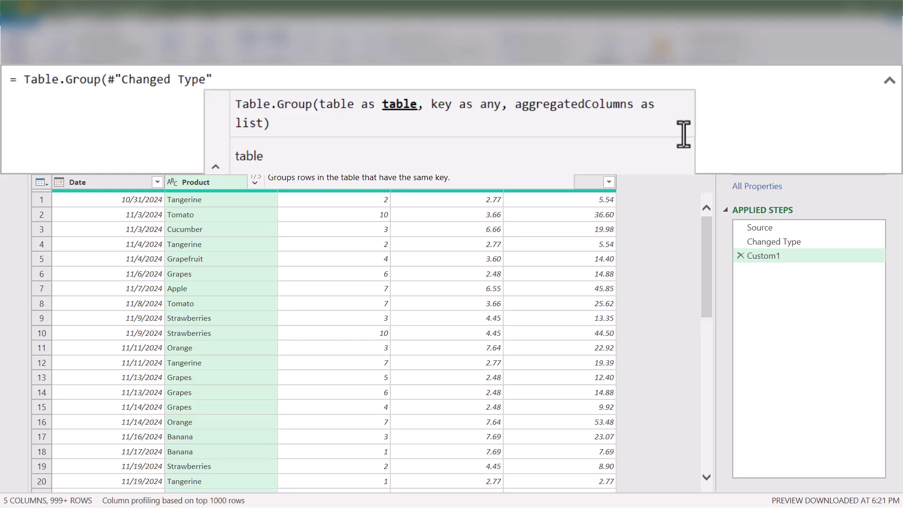
Step: Set {"Product"} as the Table.Group key and start an aggregated column named "Best Sales"
type(", ")
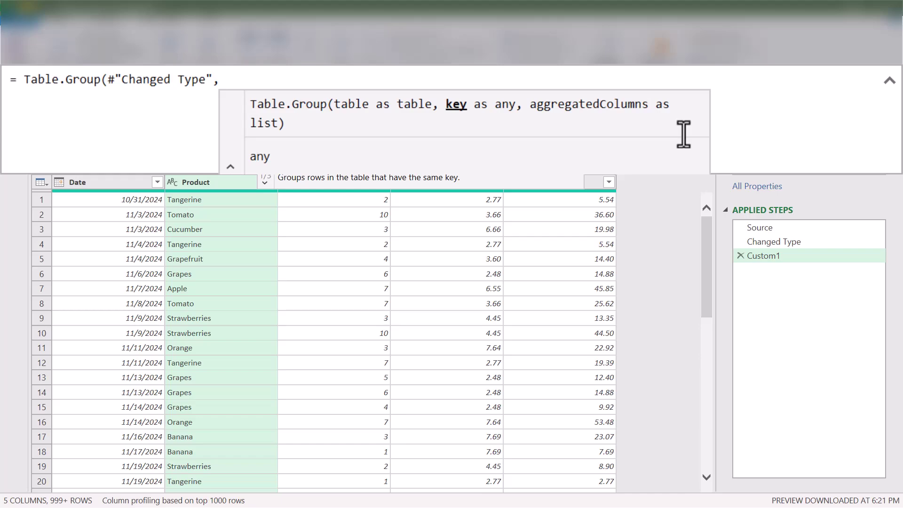
type("{\"Pro")
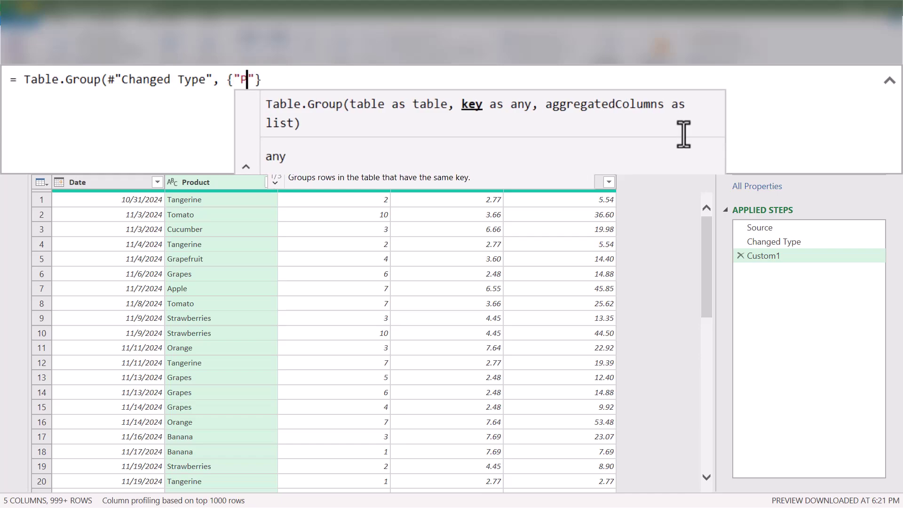
type("duct\"},")
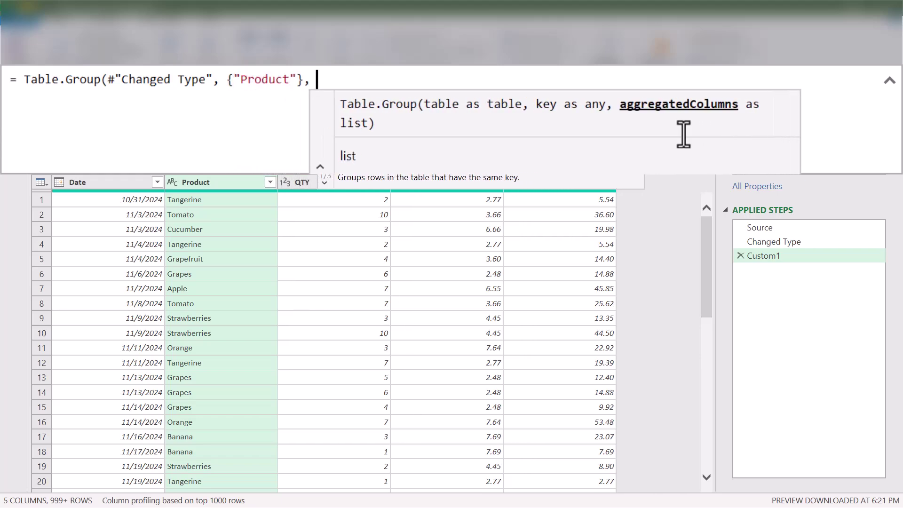
type(" {{")
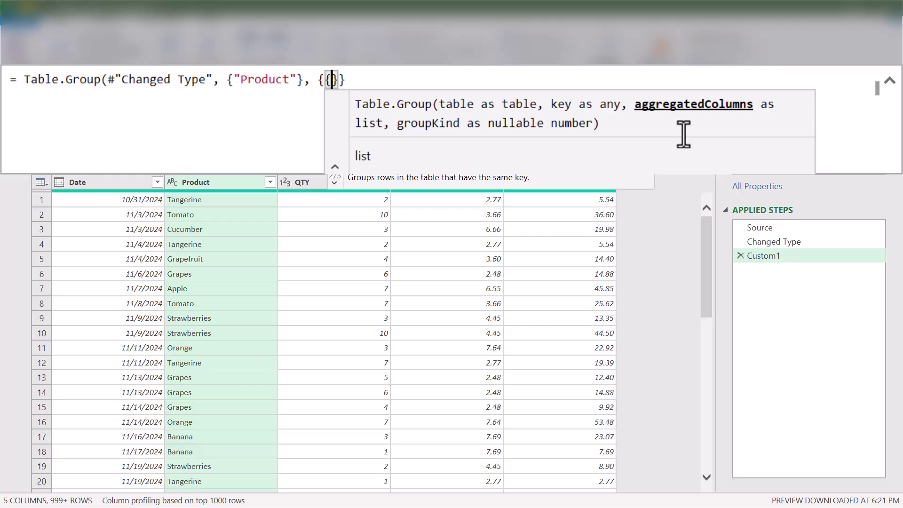
type("\"Best Sales\", ")
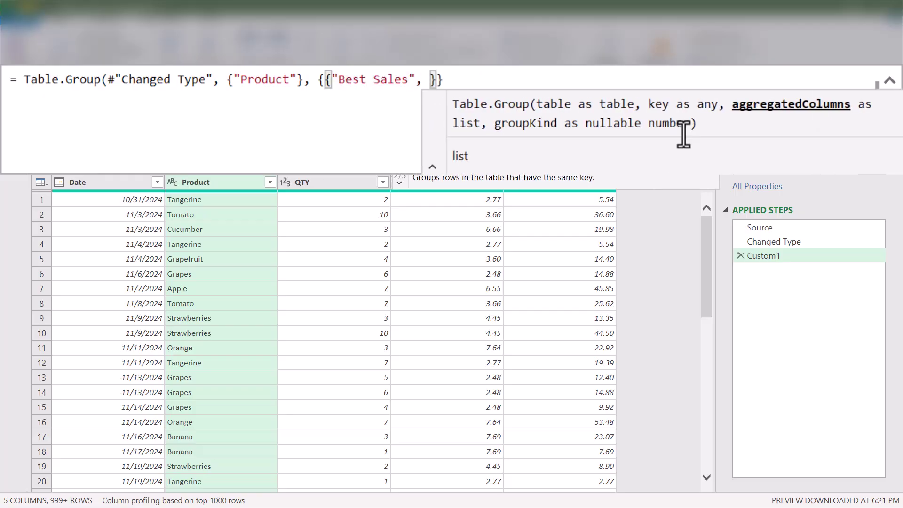
Step: Define the Best Sales aggregation as each let maxSales = List.Max([Sale Amount])
type("each ")
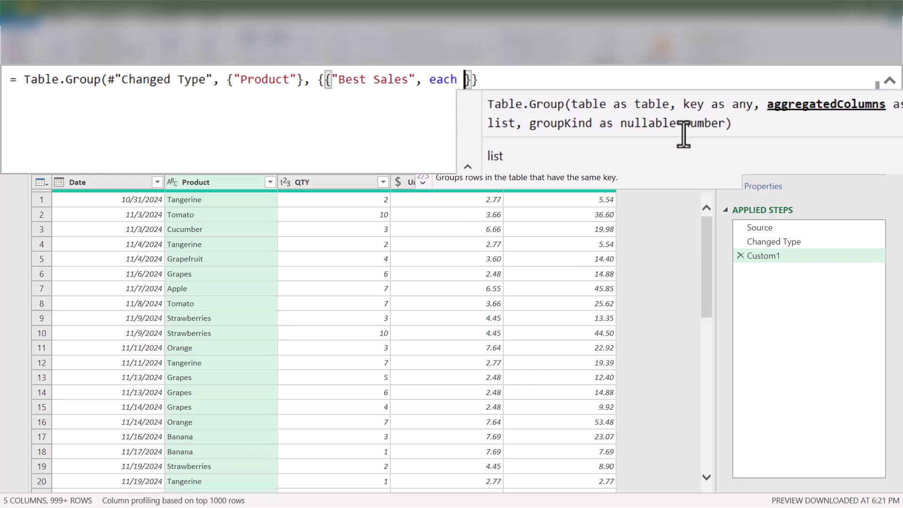
type("let")
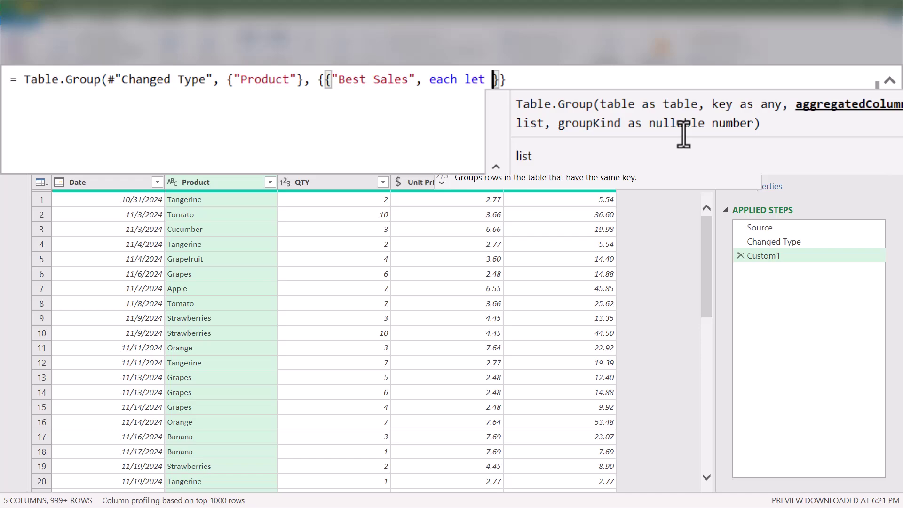
type("maxSales")
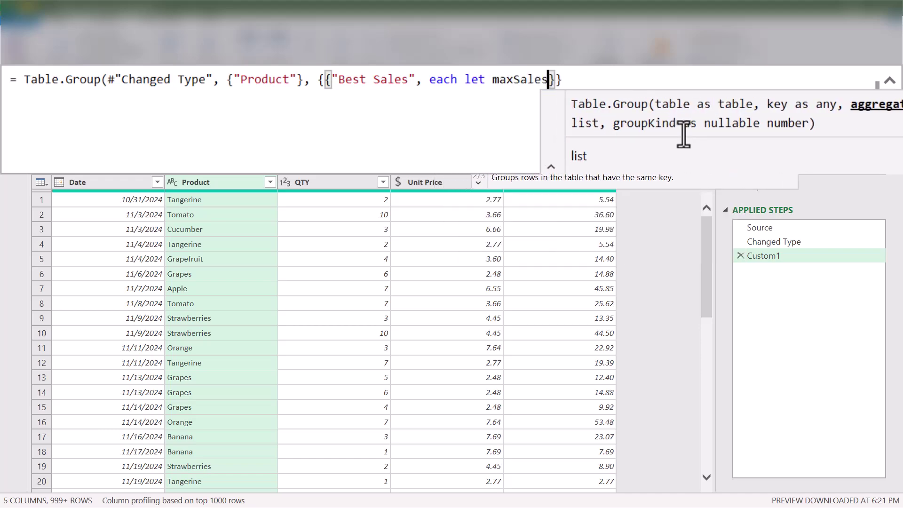
type(" = ")
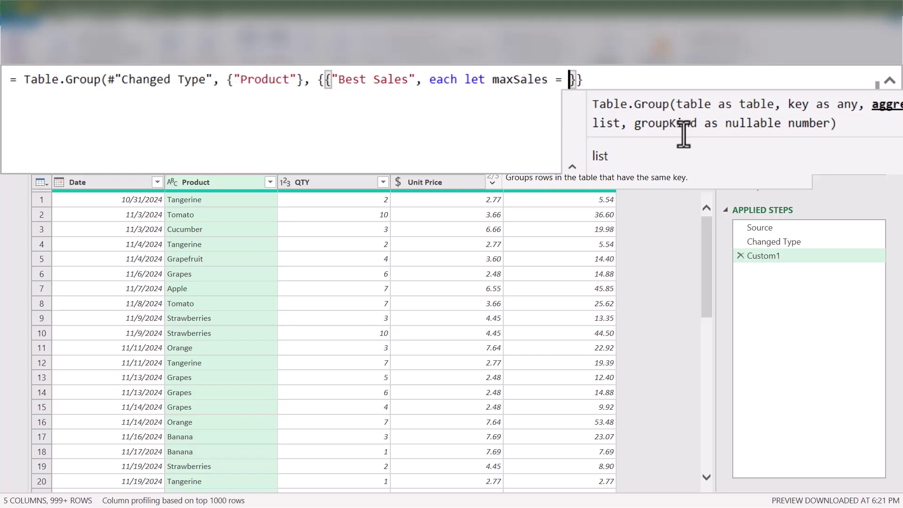
type("list")
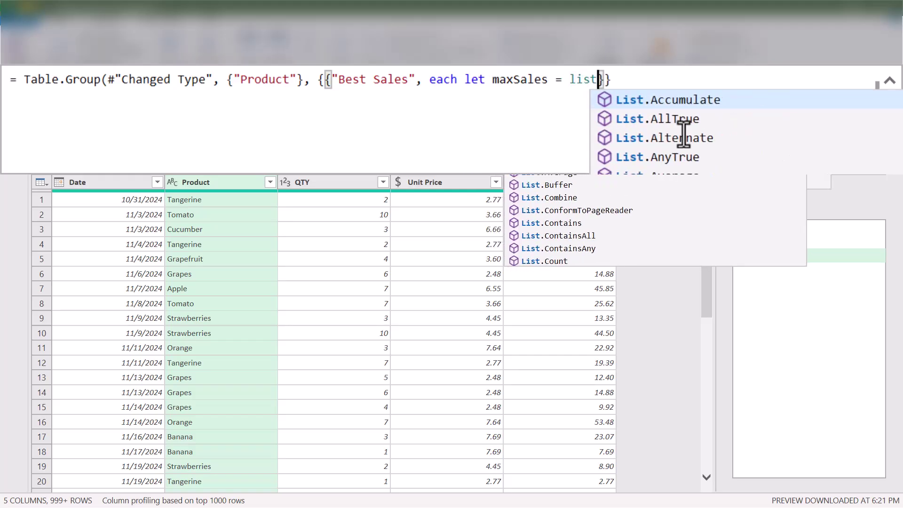
type("m")
left_click(684, 138)
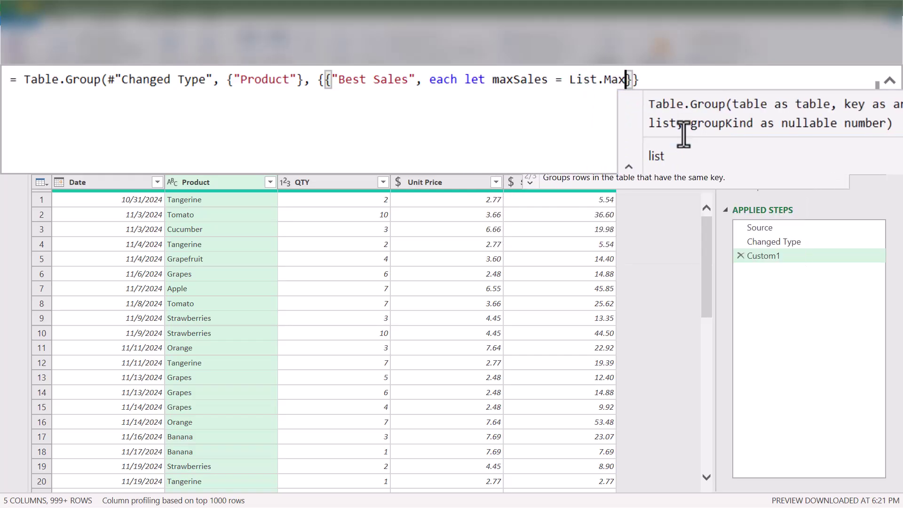
type("(")
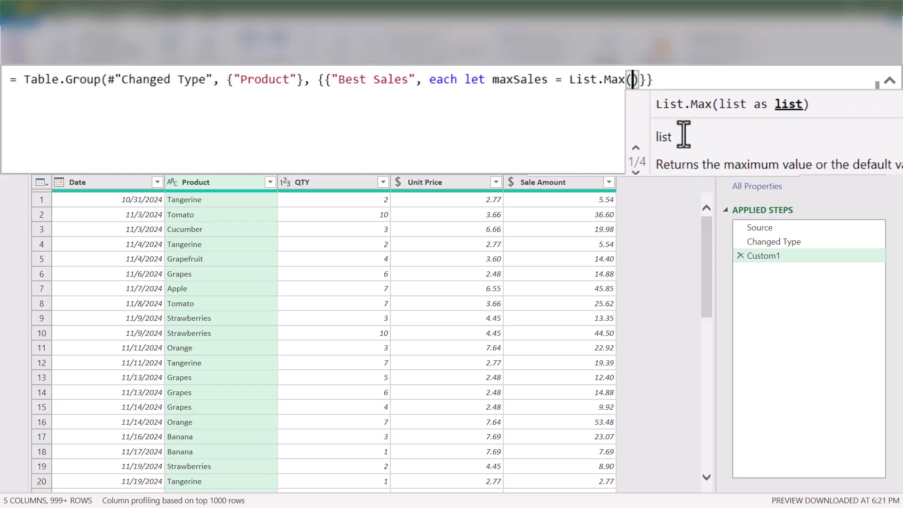
type("[")
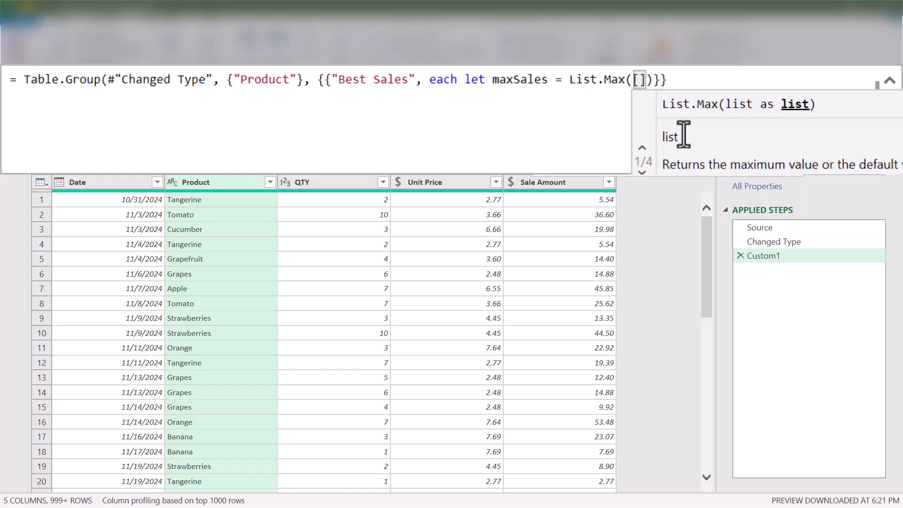
type("Sale")
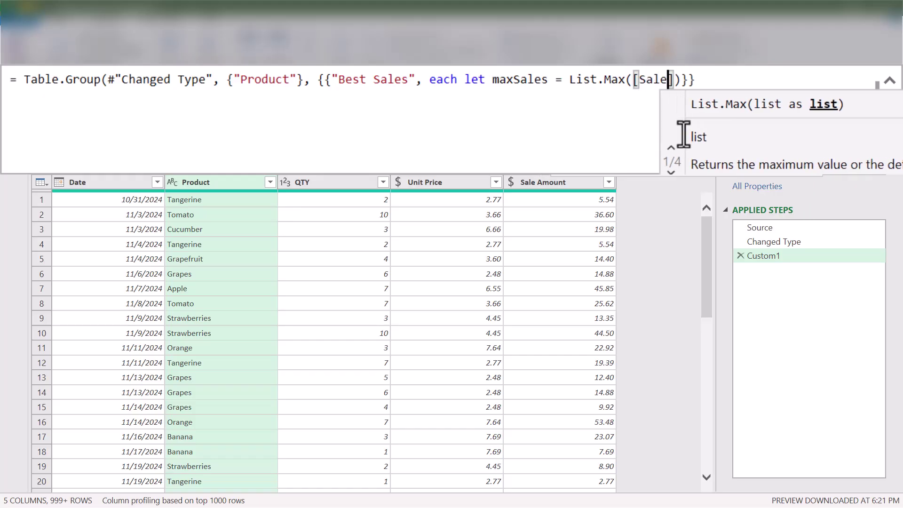
type(" Amount])")
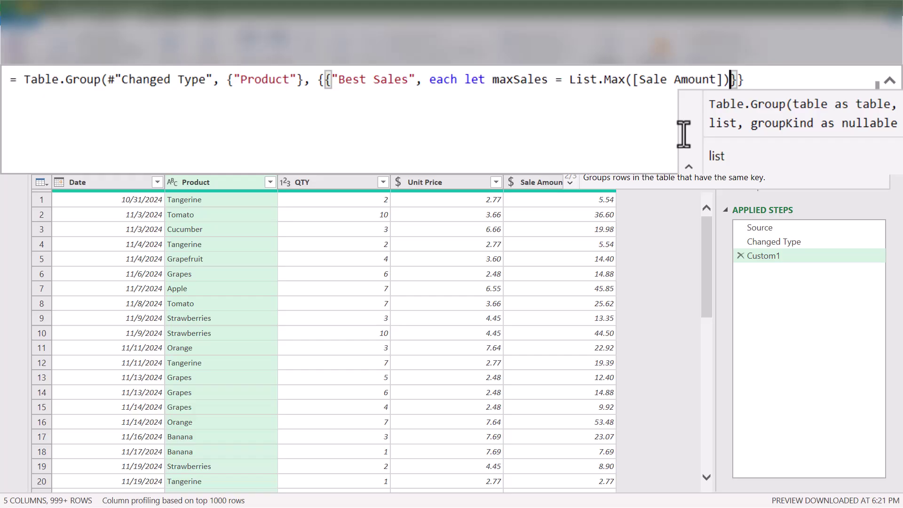
Step: Add the in clause Table.SelectRows(_, each [Sale Amount] = maxSales) to return each product's rows matching the maximum
type(" in ")
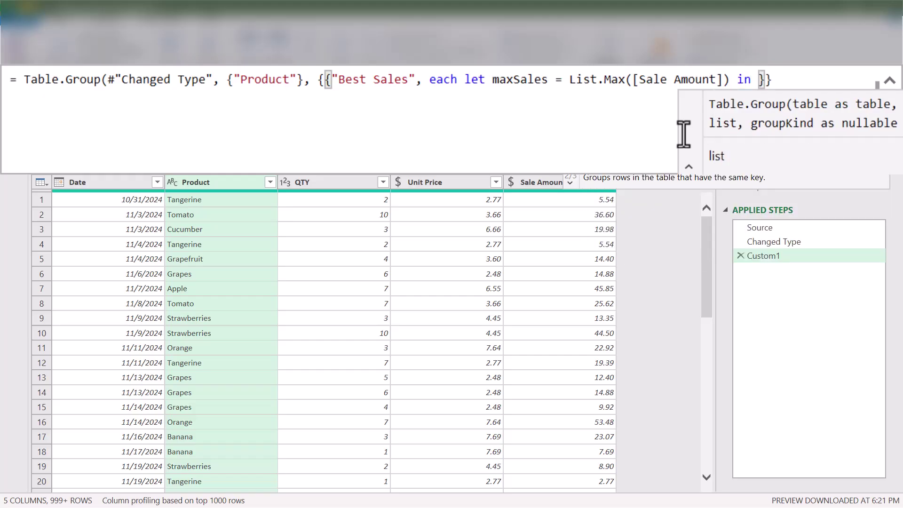
type("tablese")
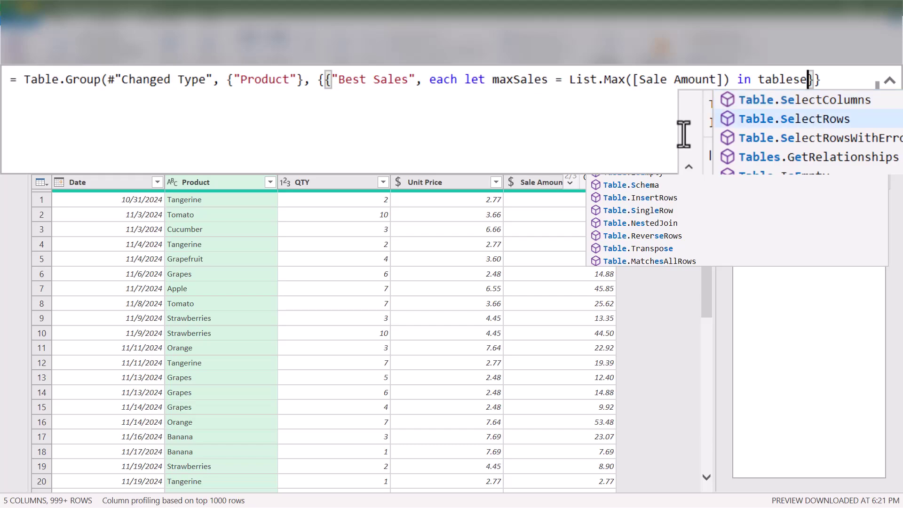
key("Tab")
type("(")
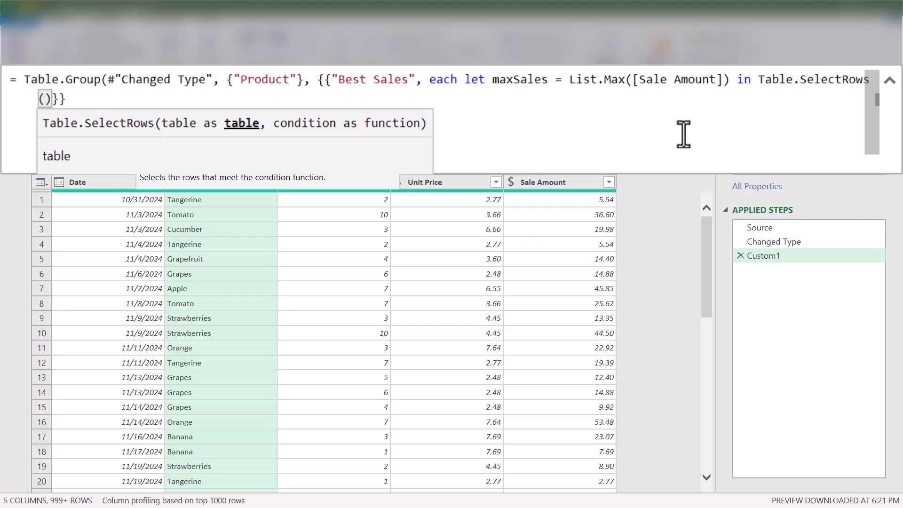
type("_, ")
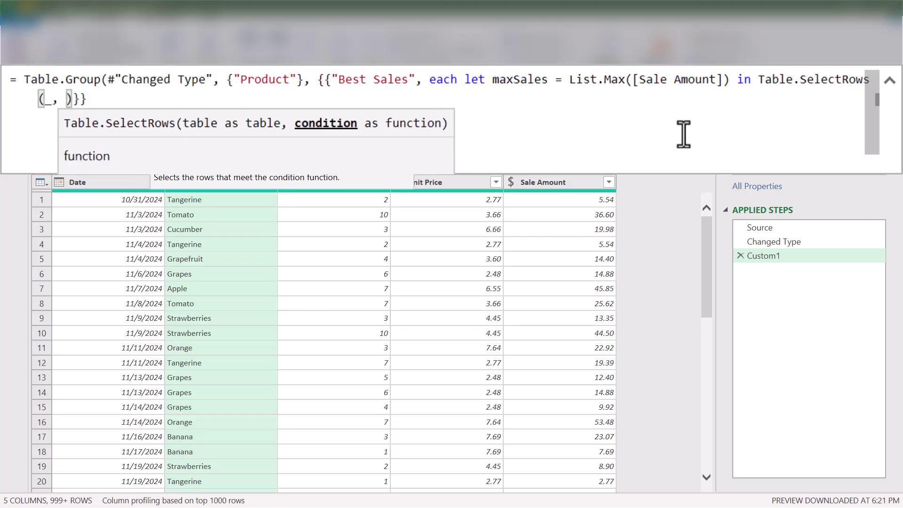
type("each ")
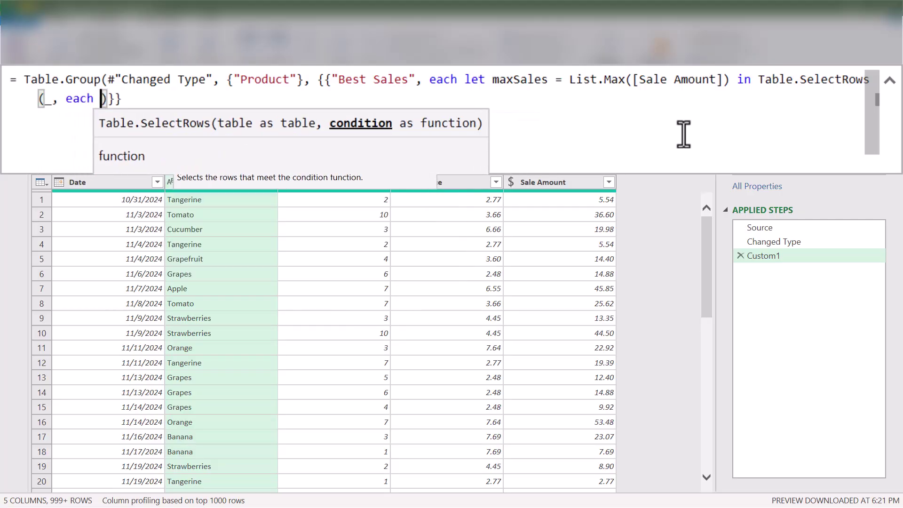
type("[Sale Amount]")
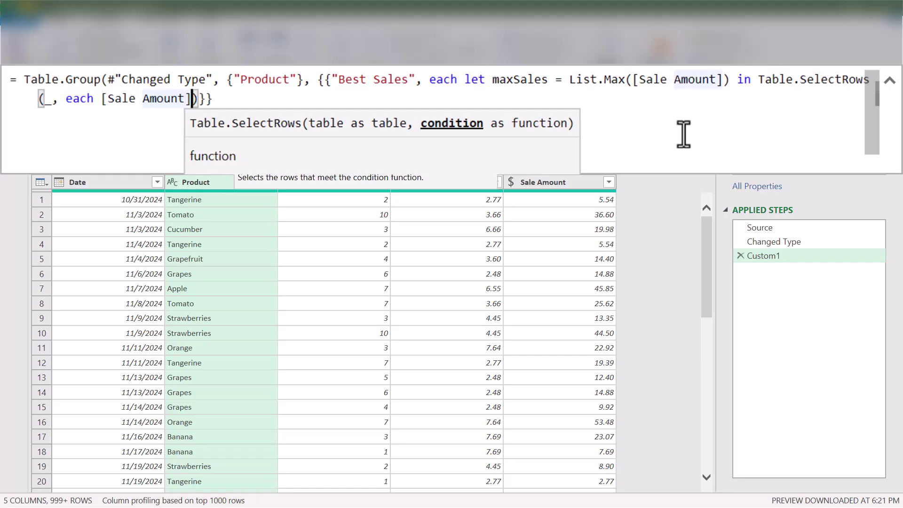
type(" = ")
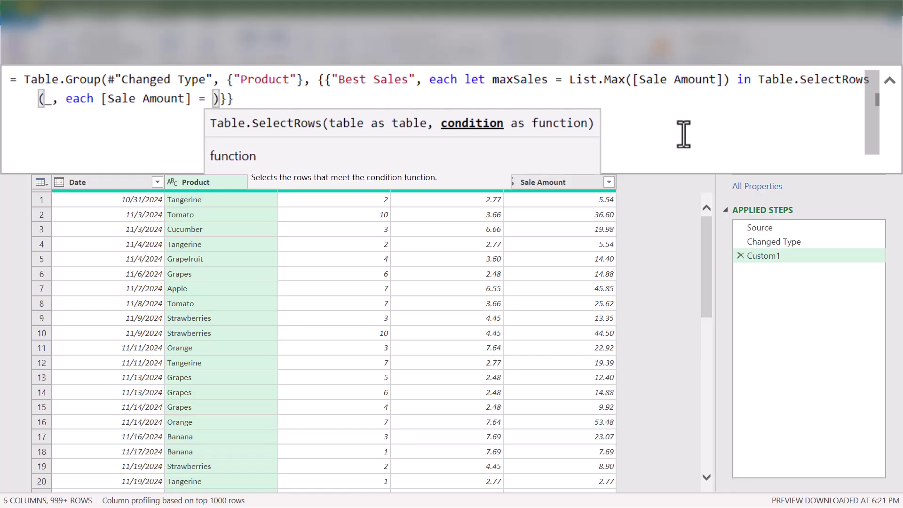
type("maxSales")
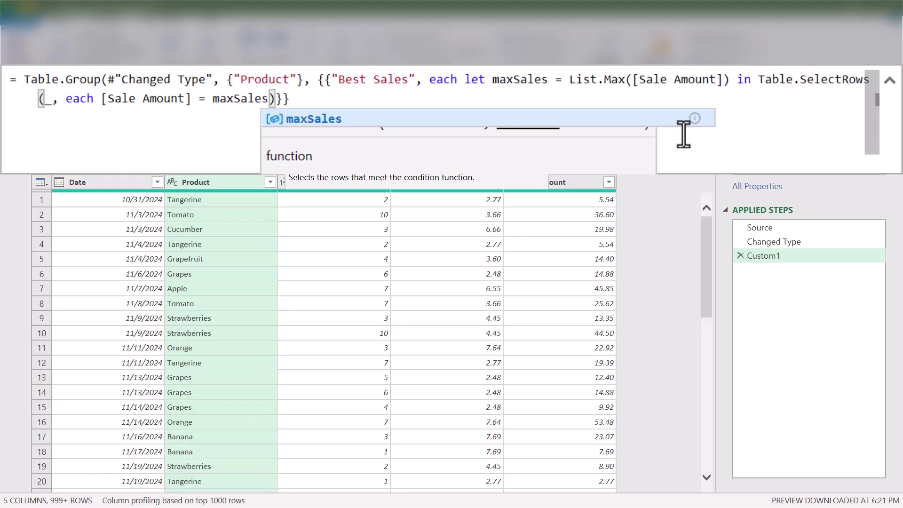
key("Right")
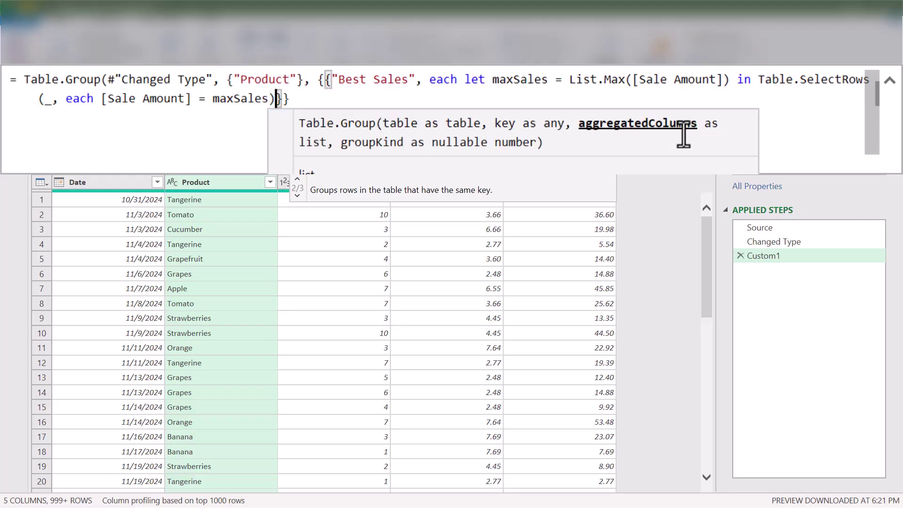
Step: Give the Best Sales column the data type type table, close the Table.Group function and commit the formula
type(", ")
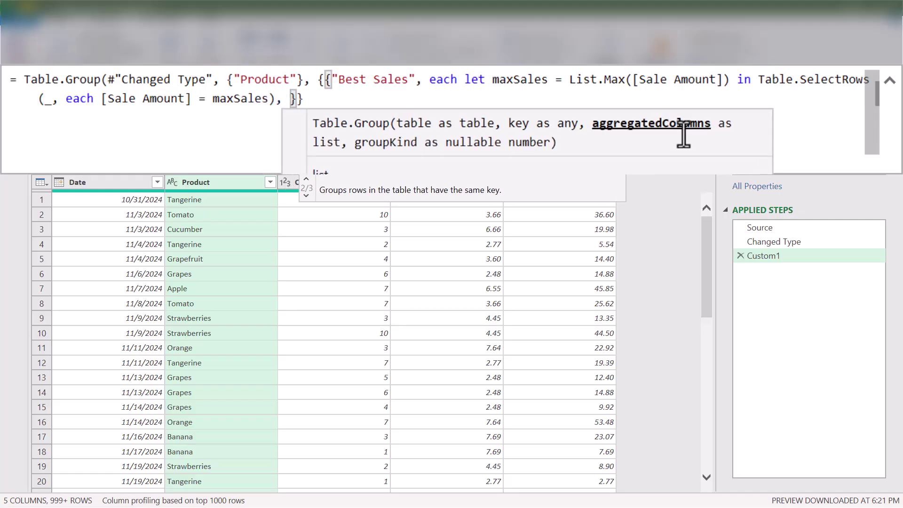
type("type ta")
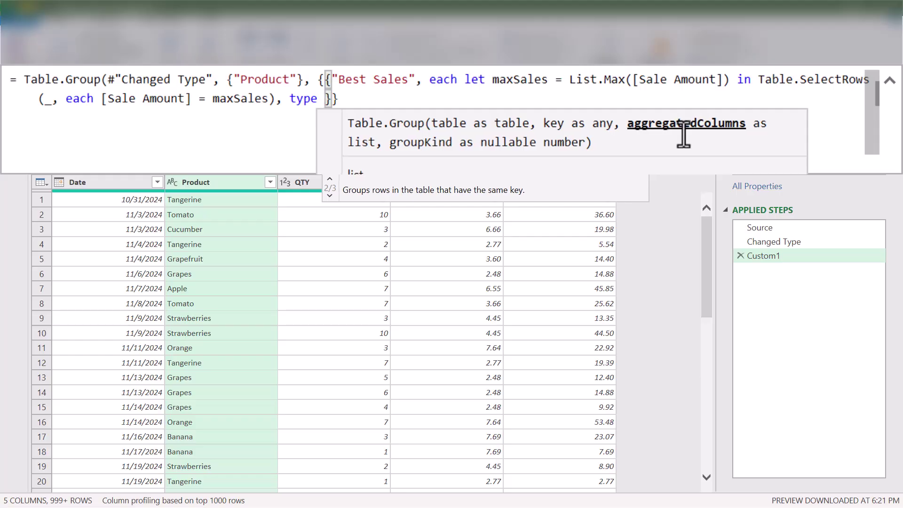
type("ble")
left_click(388, 99)
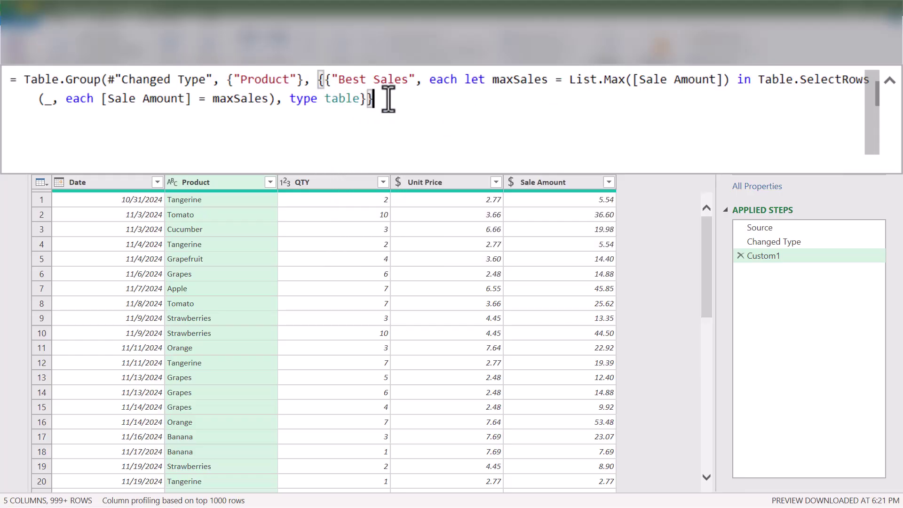
type(")")
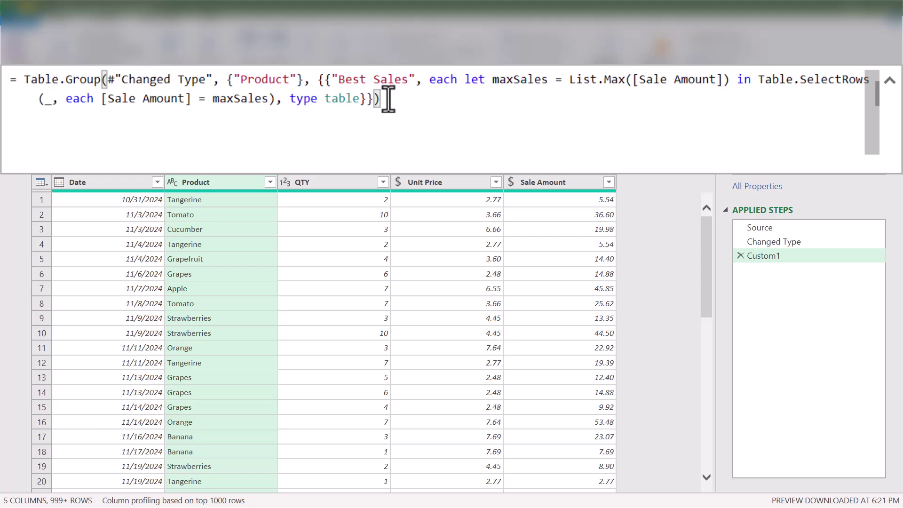
key("Return")
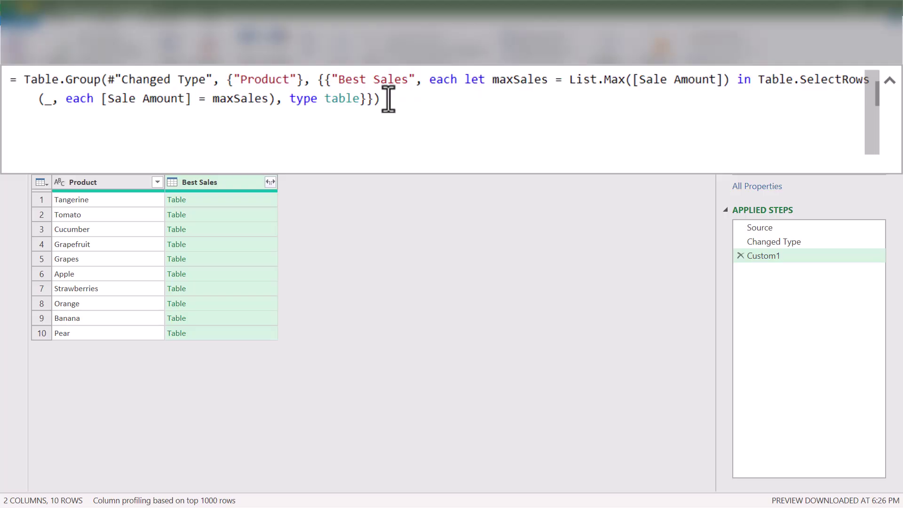
Step: Preview the nested Best Sales tables for Tangerine, Tomato, Cucumber, Grapefruit and Grapes to examine their tied top sale records
left_click(222, 200)
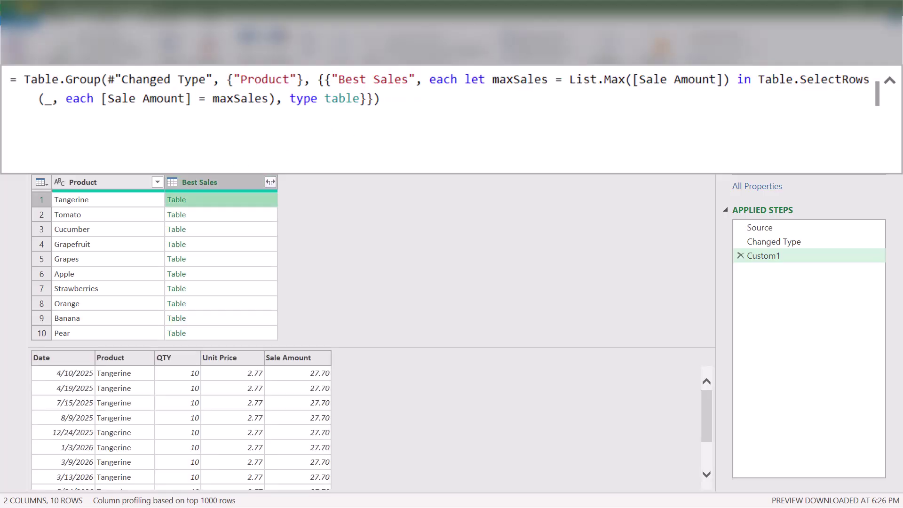
scroll(181, 428, "down", 1)
scroll(181, 428, "up", 1)
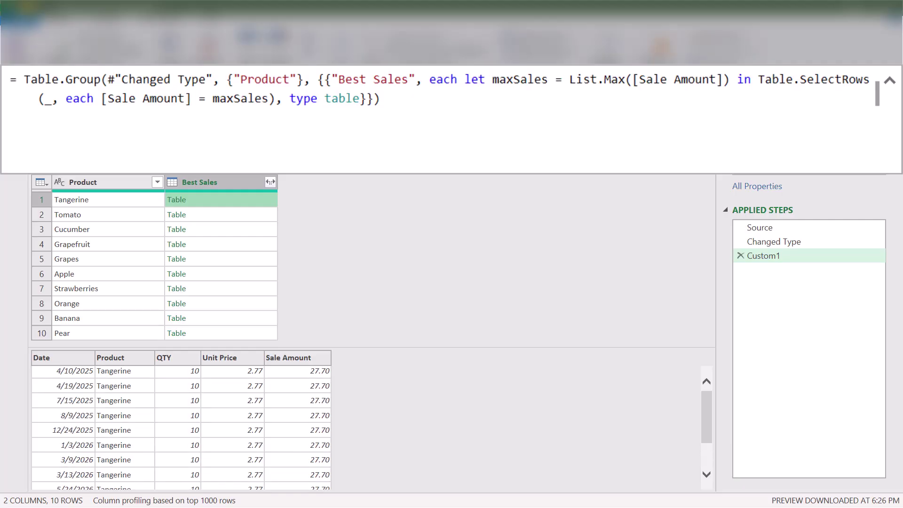
left_click(221, 214)
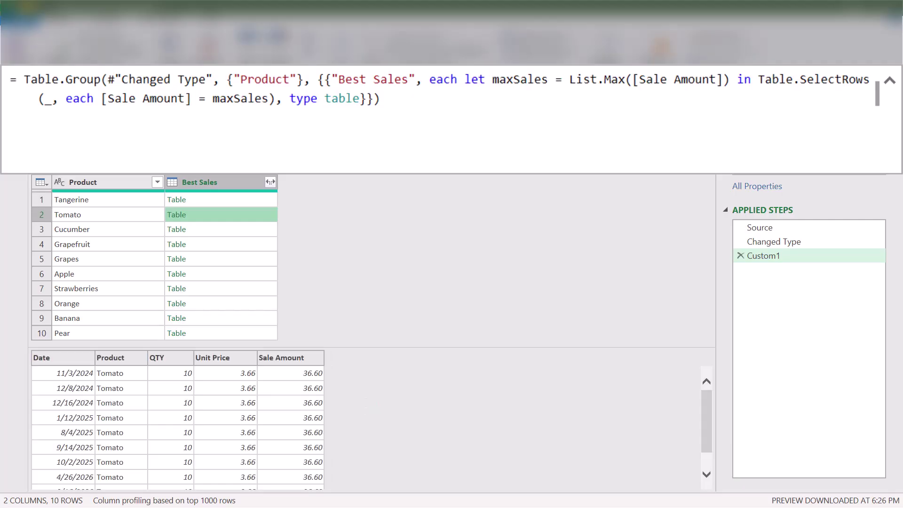
left_click(221, 229)
left_click(221, 244)
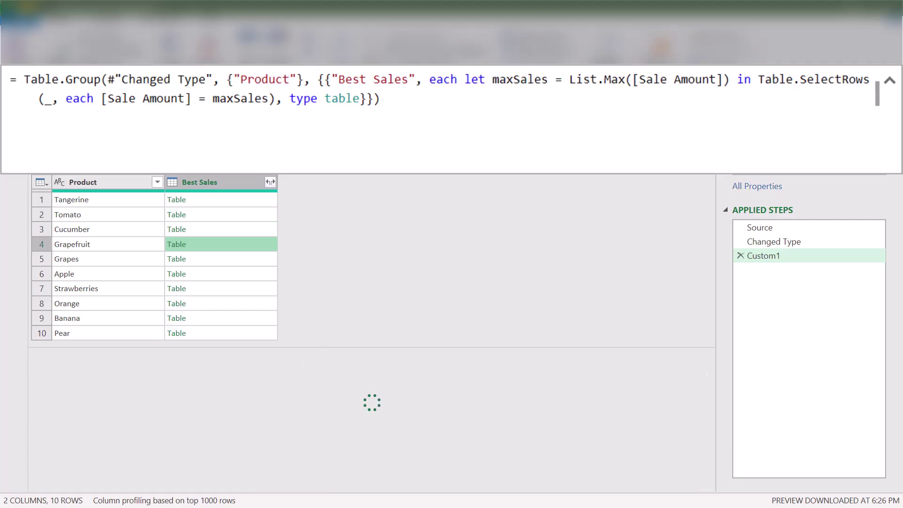
left_click(222, 259)
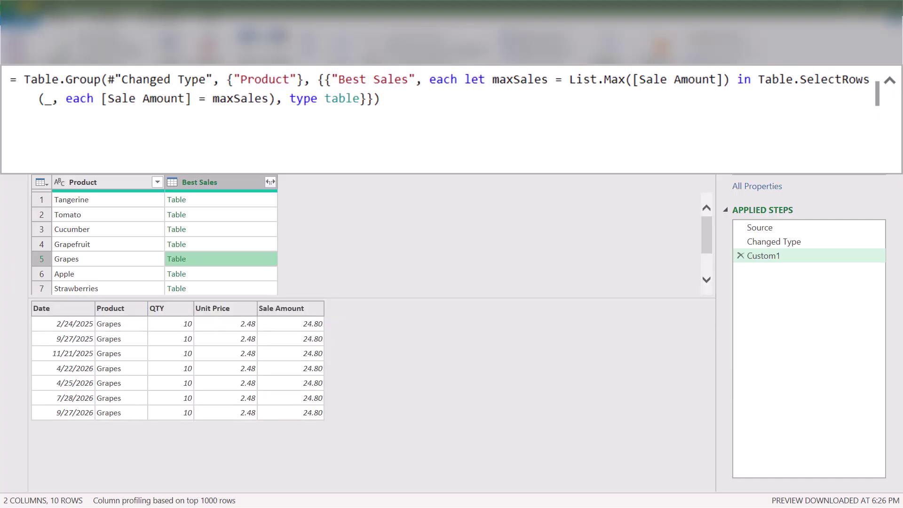
left_click(221, 244)
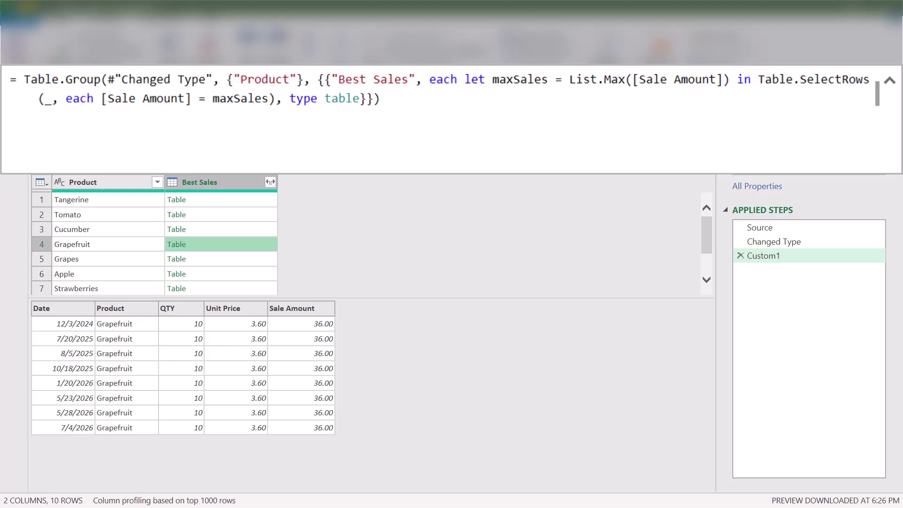
Step: Expand the Best Sales column into Date, QTY, Unit Price and Sale Amount, leaving out Product and the original column name prefix
left_click(221, 199)
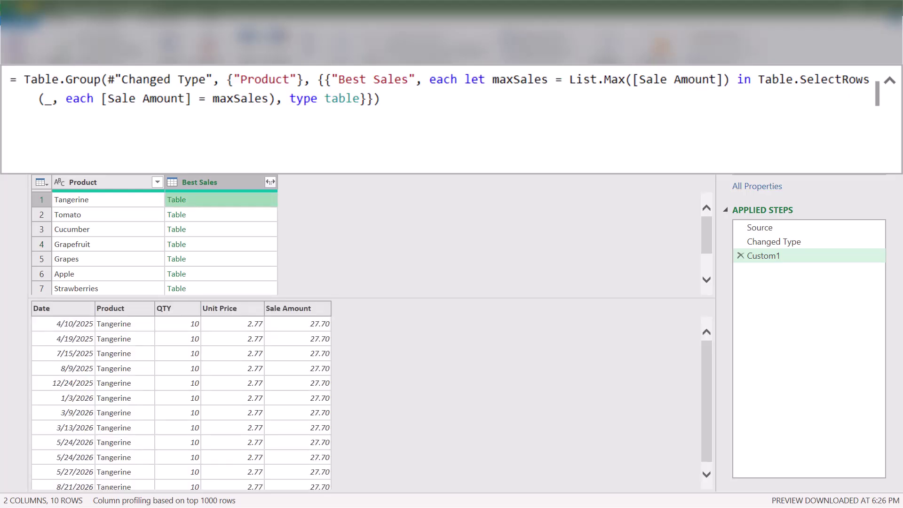
left_click(237, 185)
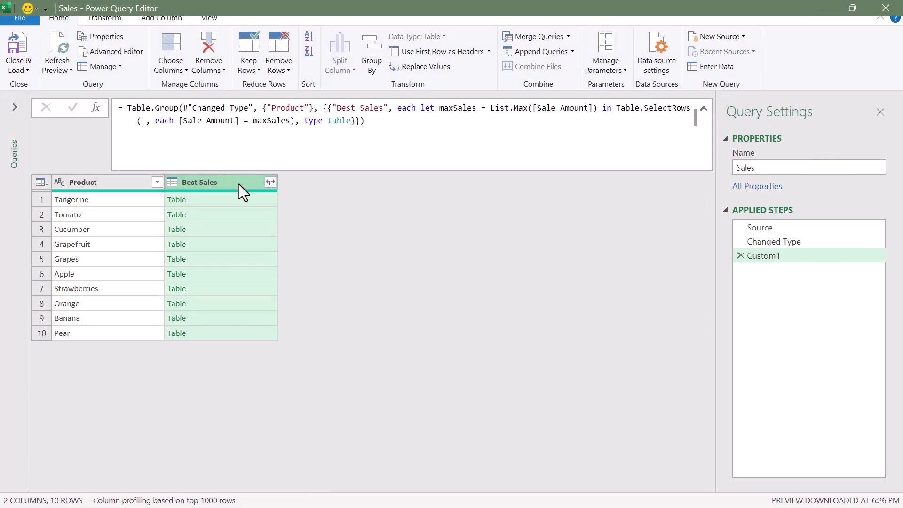
left_click(270, 182)
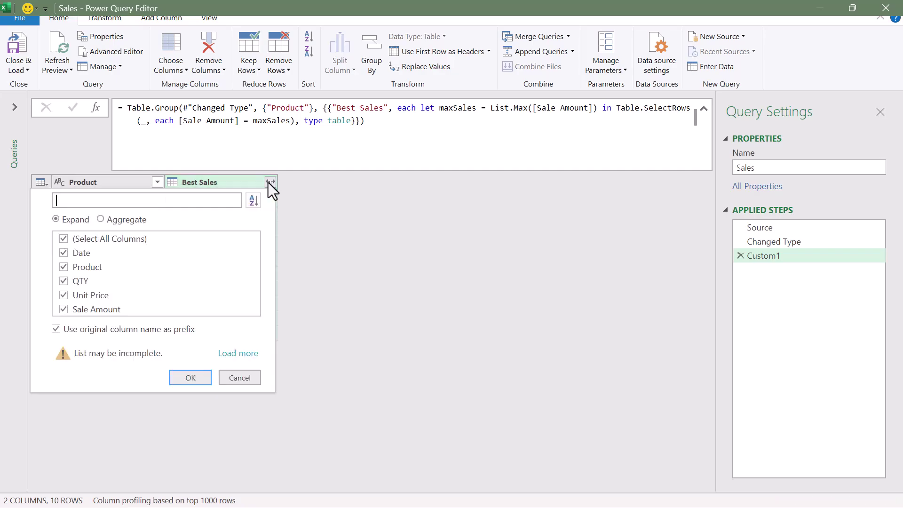
left_click(64, 267)
left_click(56, 329)
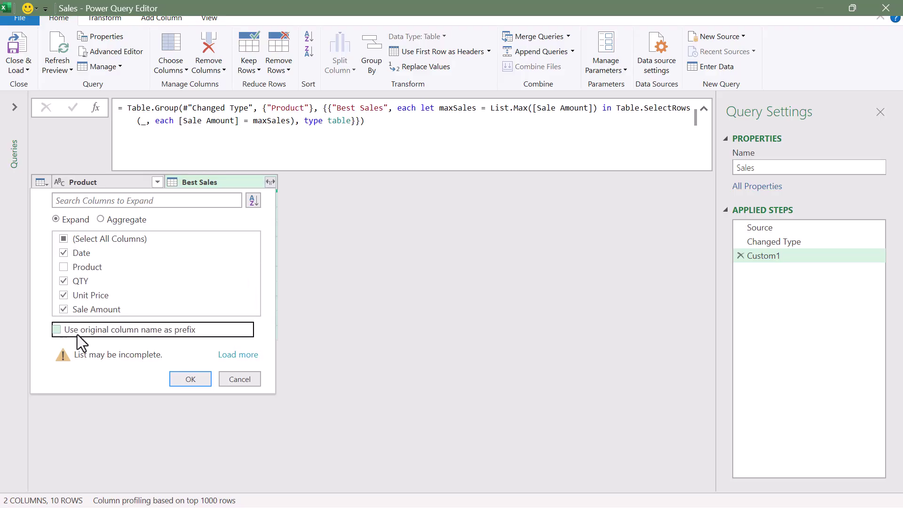
left_click(179, 377)
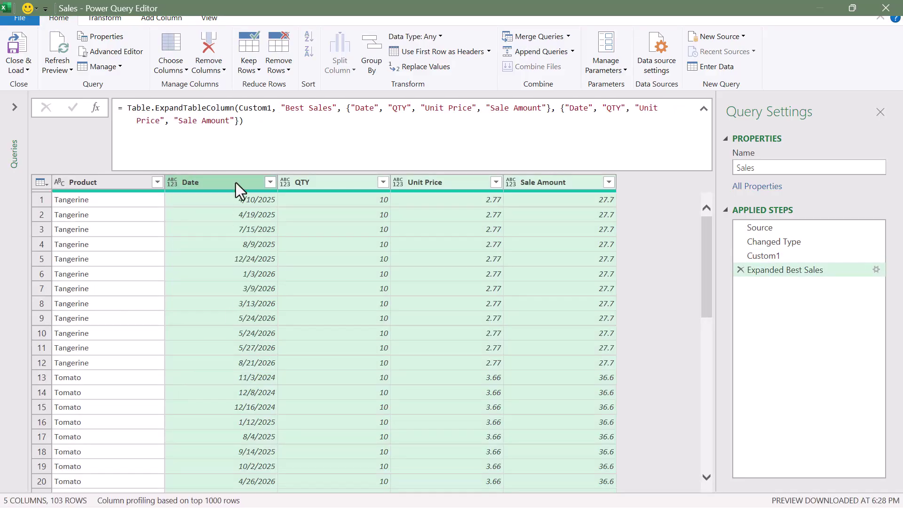
Step: Detect the data types of the expanded columns, and set Unit Price and Sale Amount to Currency
left_click(109, 21)
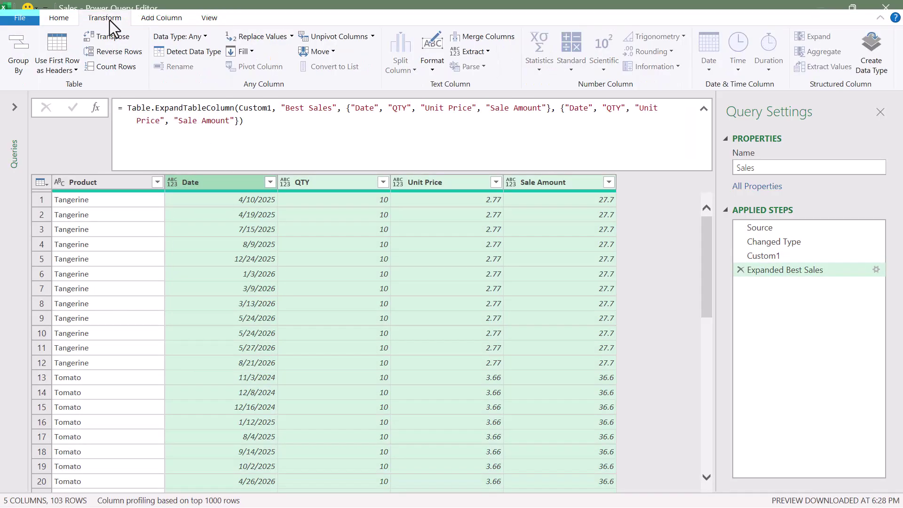
left_click(197, 51)
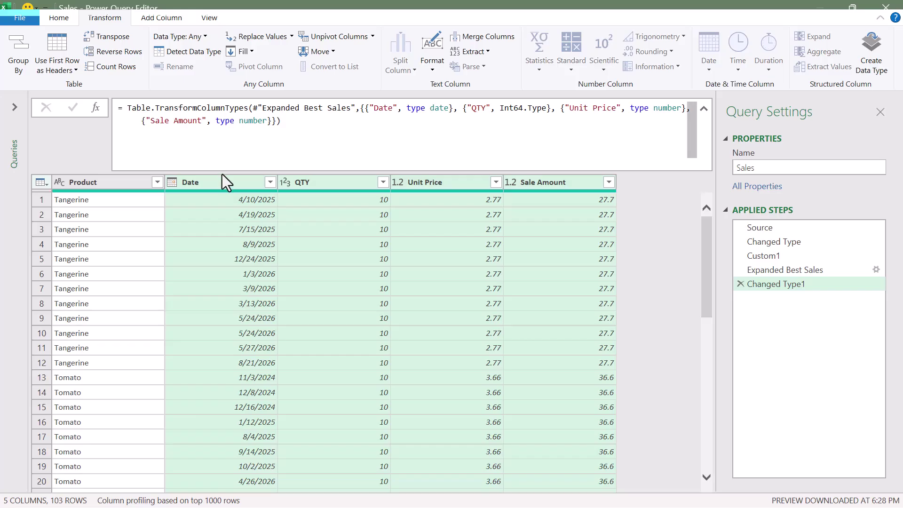
left_click(434, 187)
left_click(537, 184, "shift")
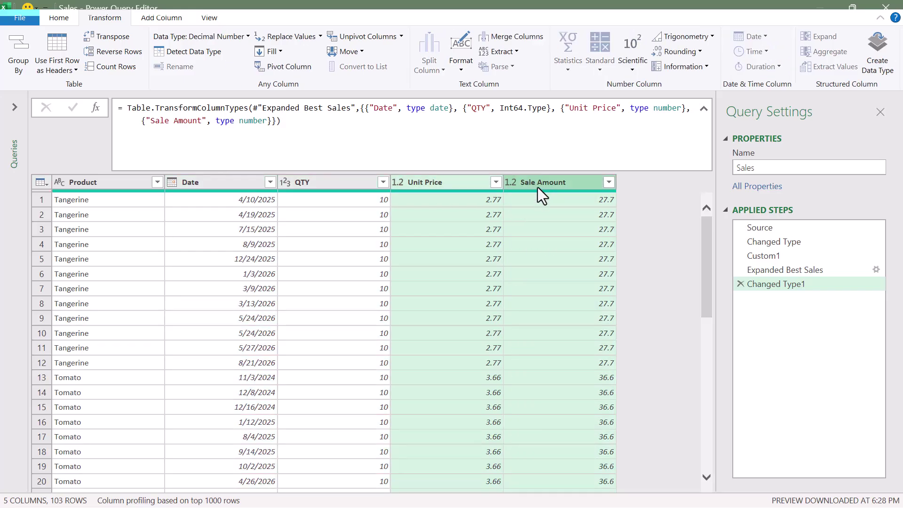
right_click(538, 187)
mouse_move(641, 316)
left_click(729, 335)
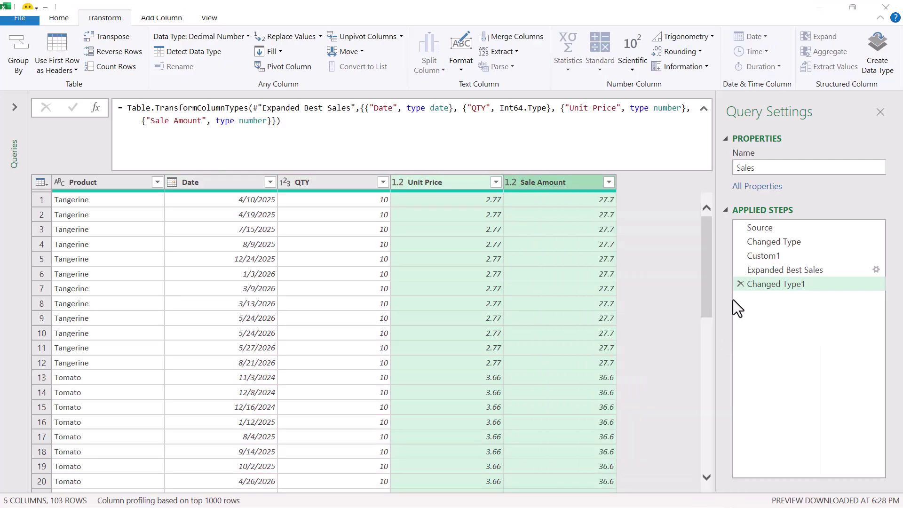
Step: Rename the query Best Sales and load its results to a new worksheet
type("Best Sales")
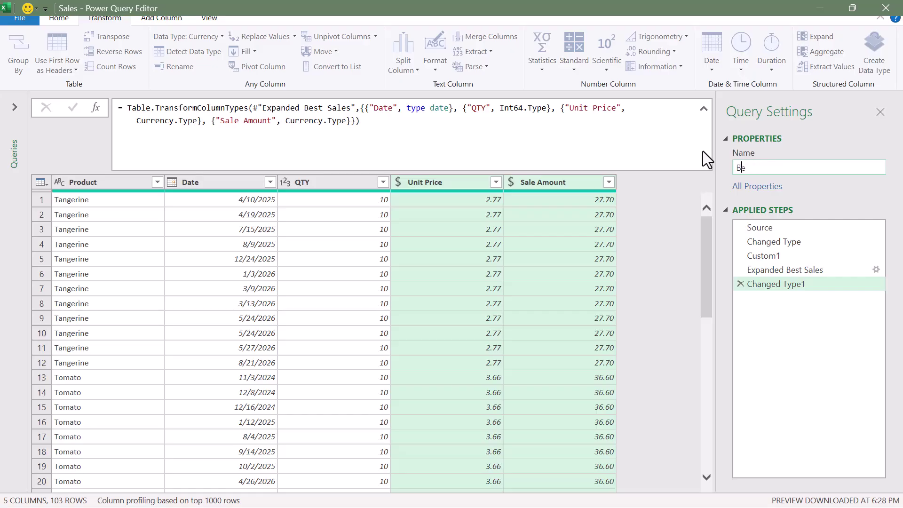
left_click(57, 20)
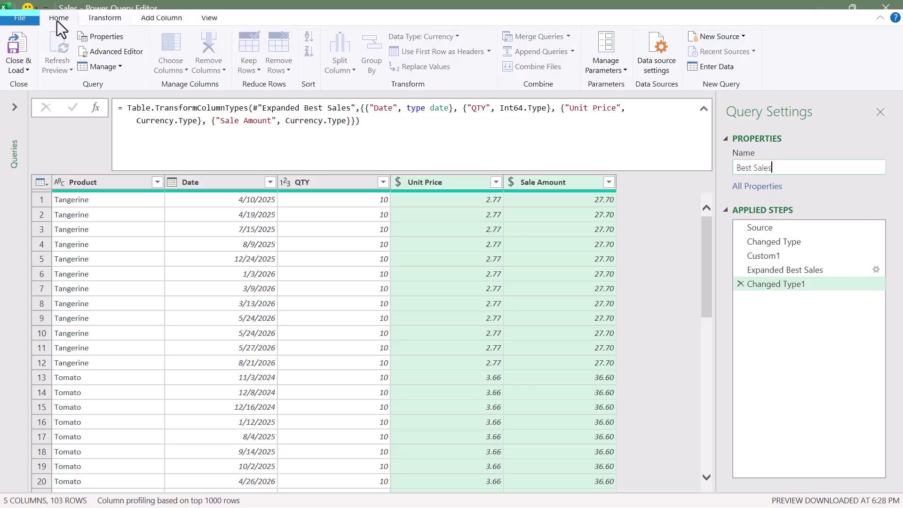
left_click(17, 47)
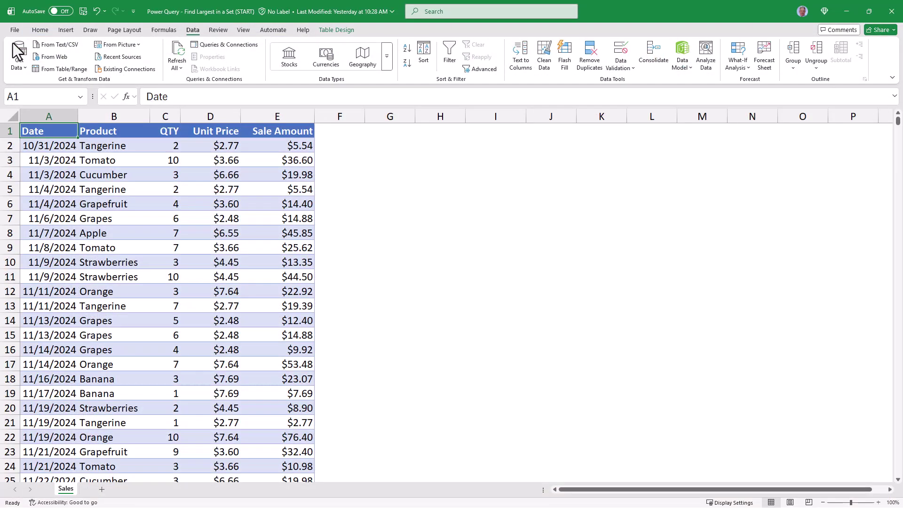
scroll(329, 299, "down", 17)
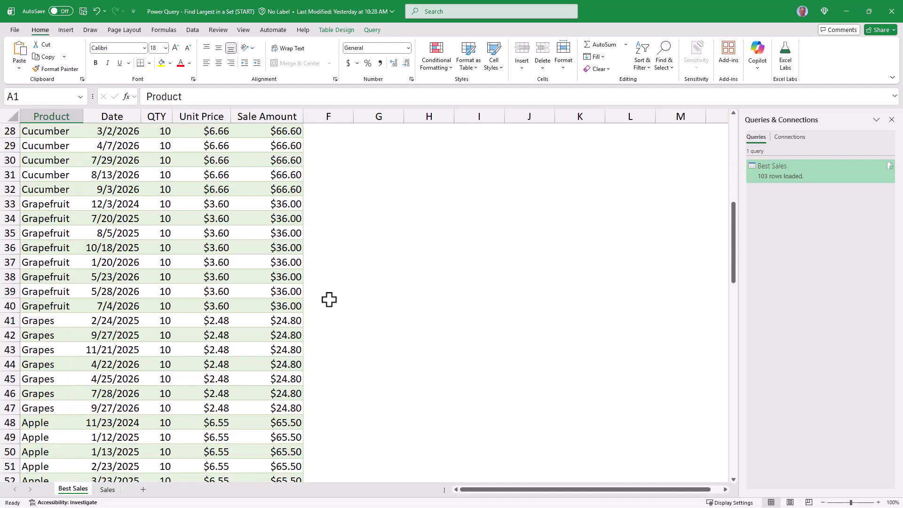
scroll(329, 300, "down", 10)
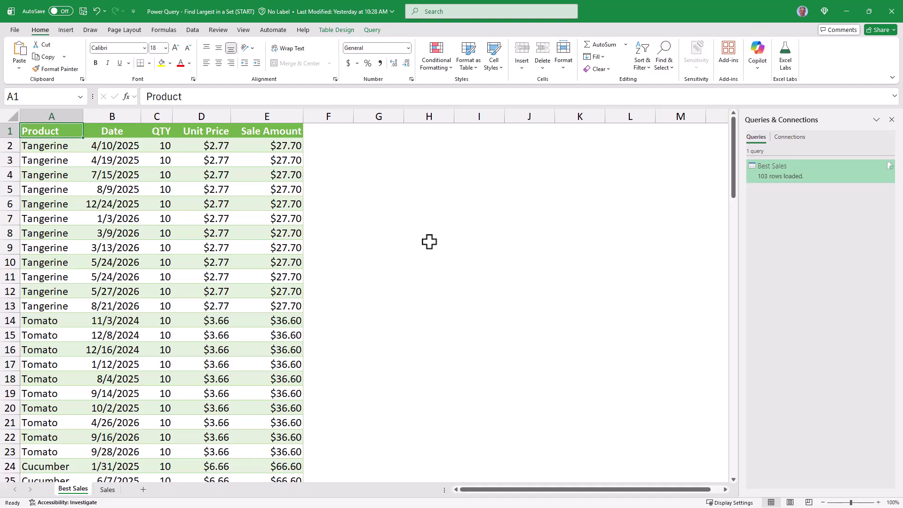
Step: Duplicate the Best Sales query and go to the duplicate's Custom1 grouping step
right_click(788, 170)
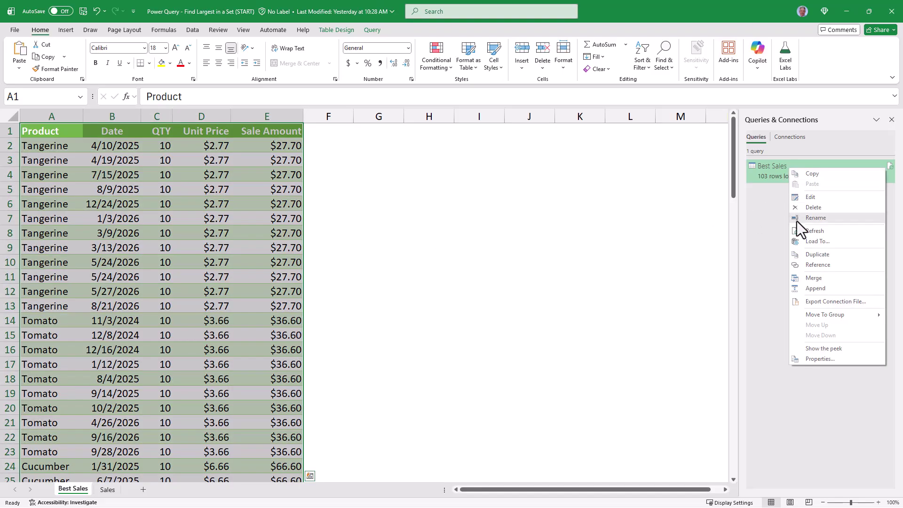
left_click(807, 259)
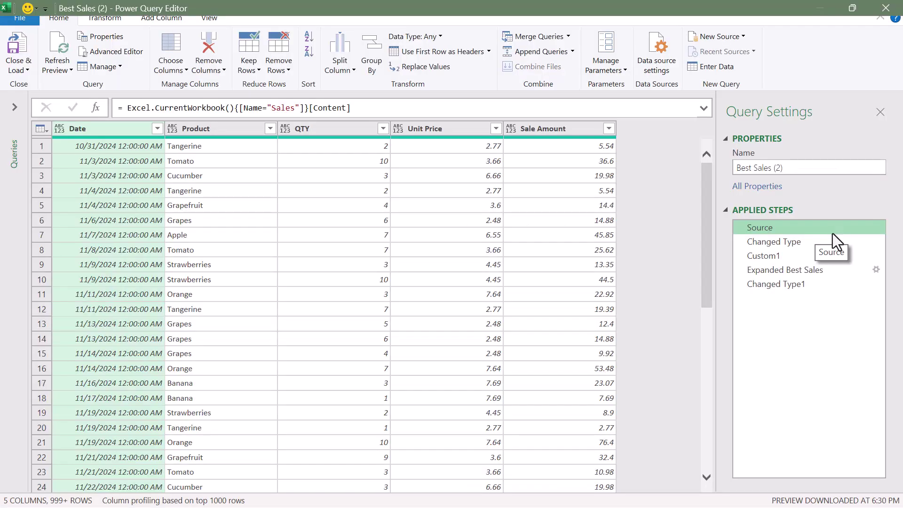
left_click(823, 244)
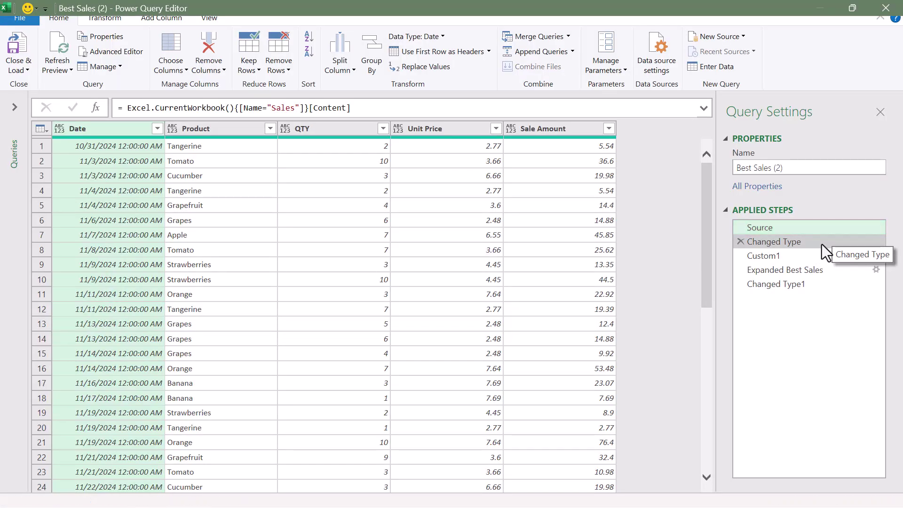
left_click(794, 259)
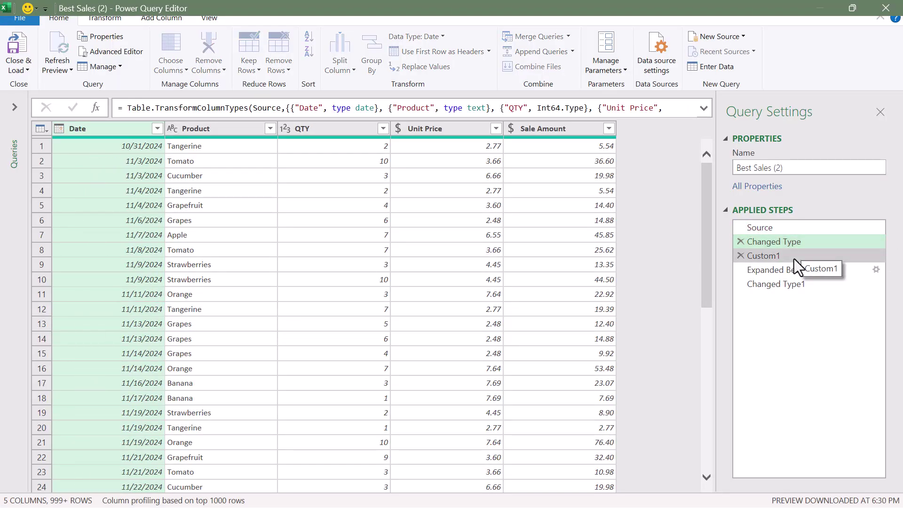
Step: Replace List.Max with List.Min in the duplicate query's Table.Group formula
left_click(704, 108)
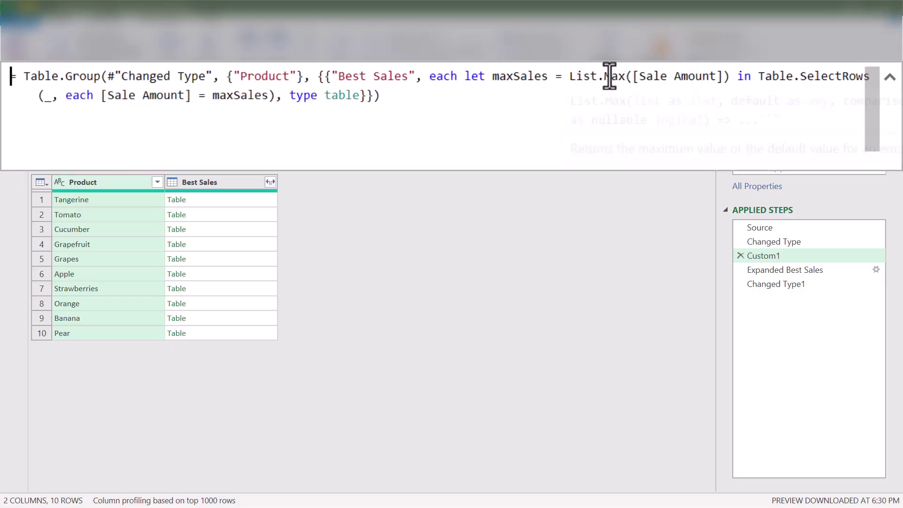
left_click_drag(605, 75, 626, 76)
type("Min")
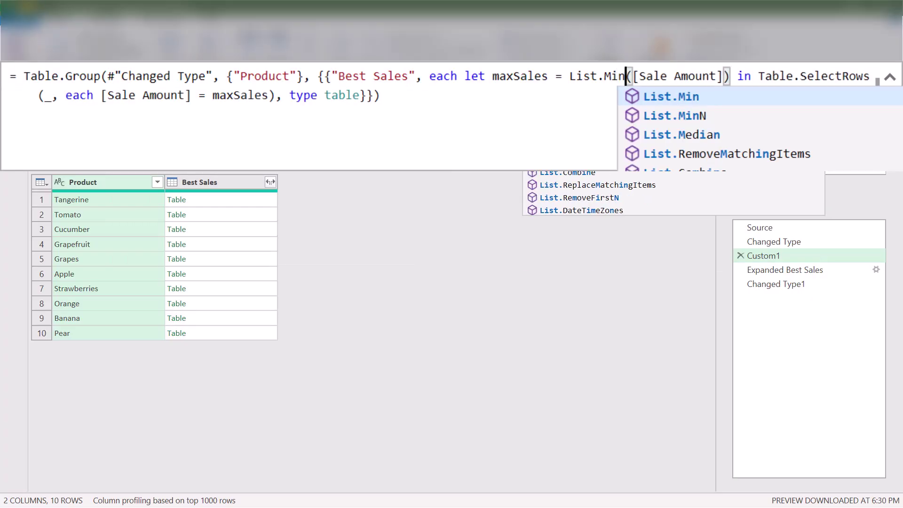
left_click(577, 126)
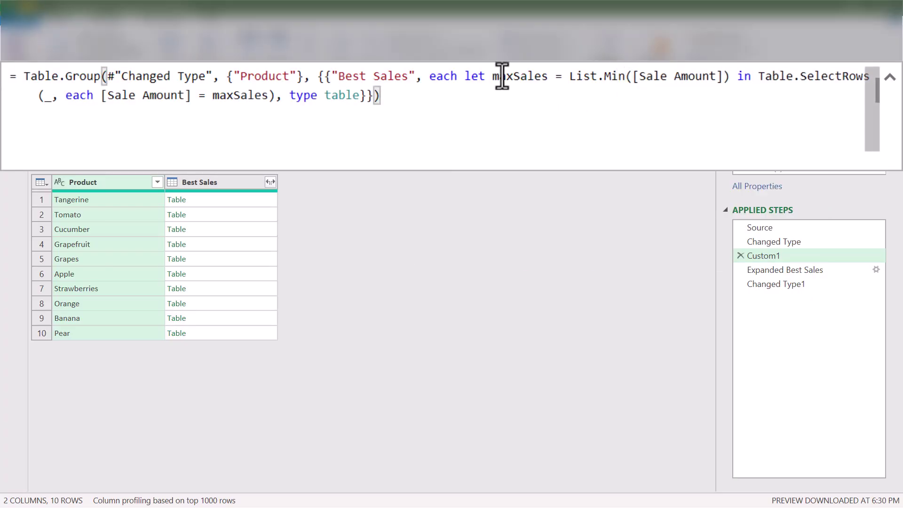
Step: Rename the maxSales variable to minSales in both its definition and the row filter, and commit the formula
left_click_drag(498, 75, 513, 76)
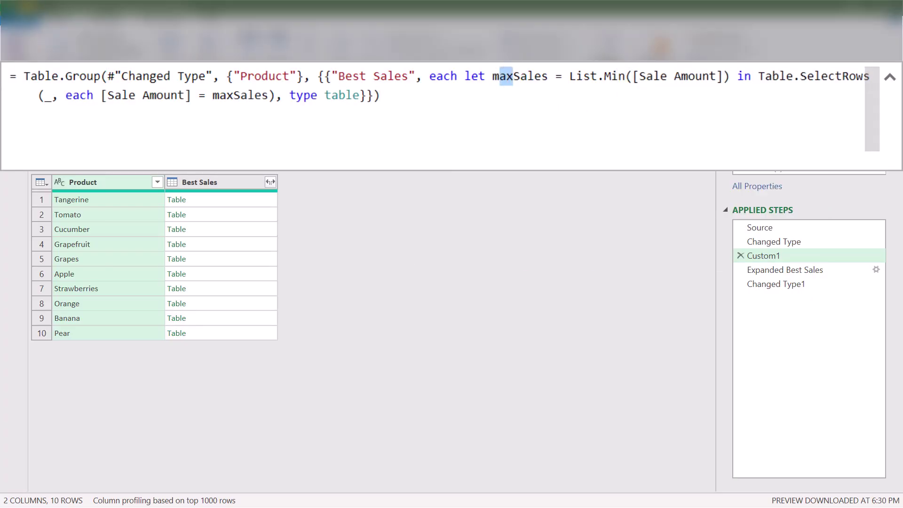
type("min")
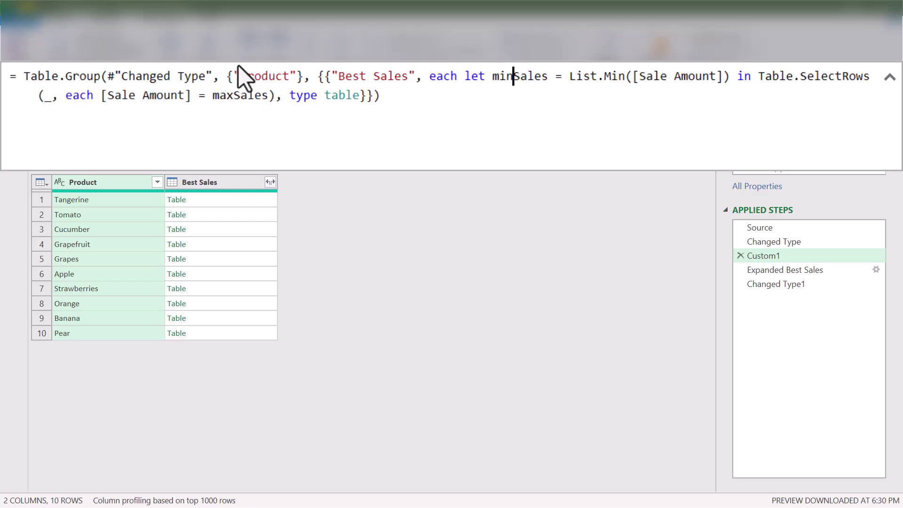
left_click(220, 99)
key("Delete")
key("Delete")
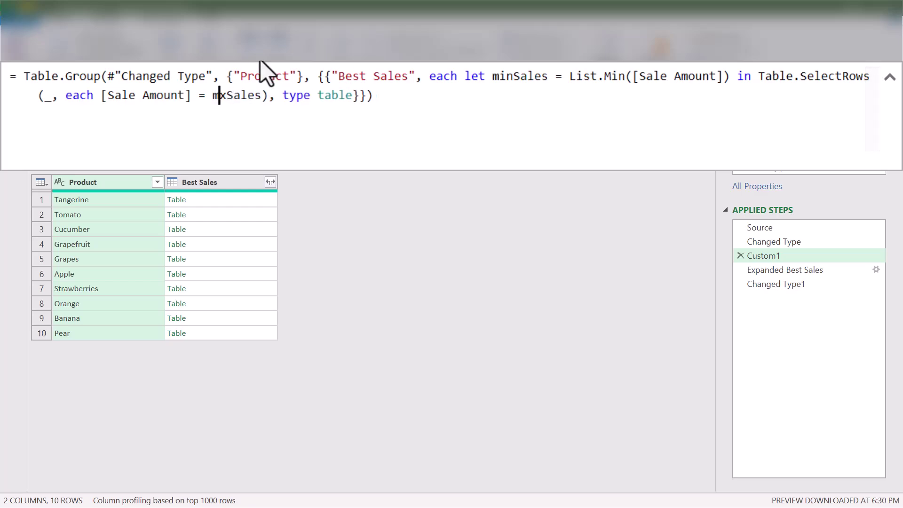
type("in")
left_click(599, 121)
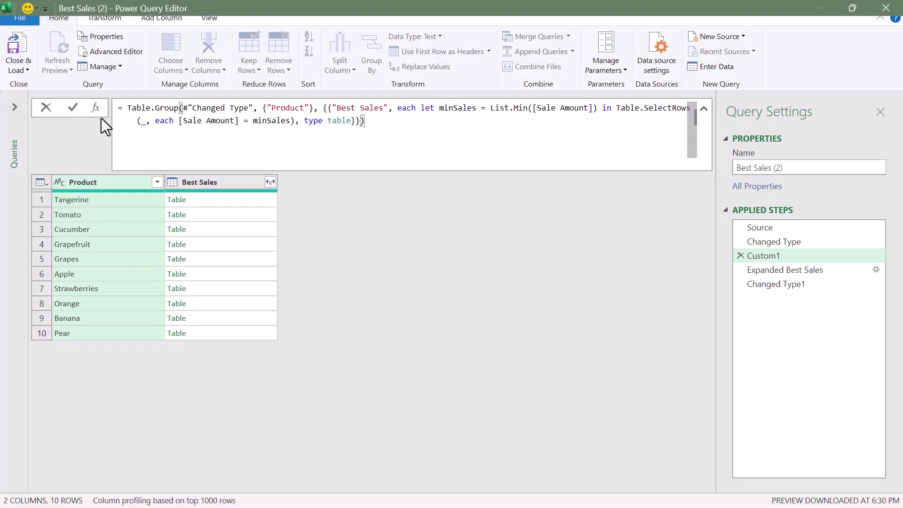
left_click(73, 106)
Step: Preview the nested tables for Tangerine, Tomato, Cucumber, Grapefruit and Grapes to examine their lowest sale records
left_click(238, 151)
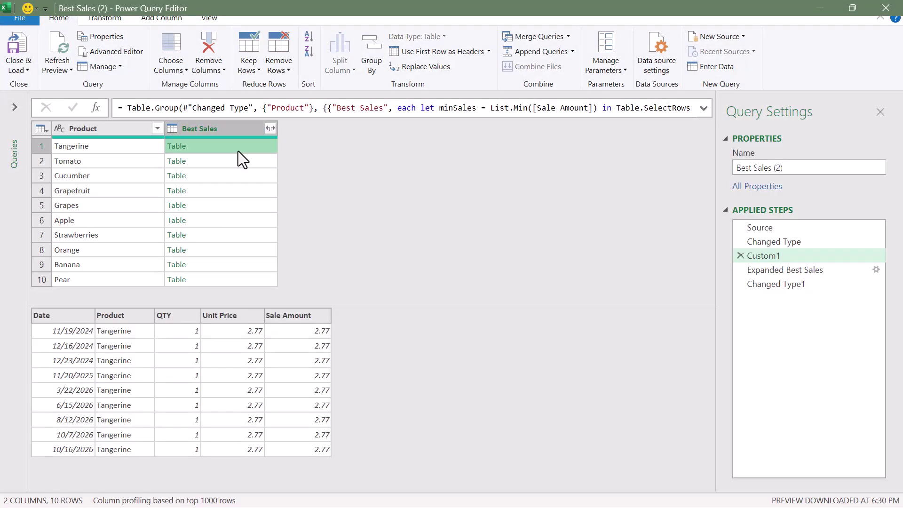
left_click(227, 164)
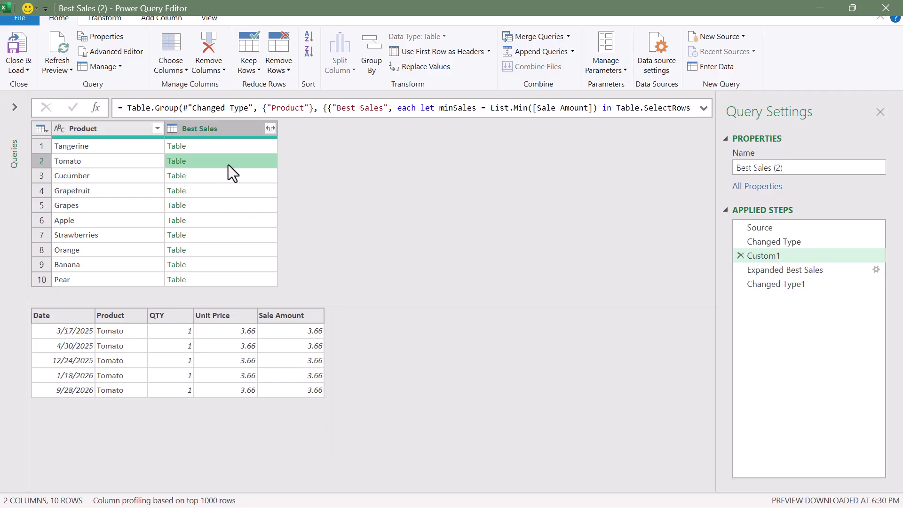
left_click(227, 174)
left_click(224, 191)
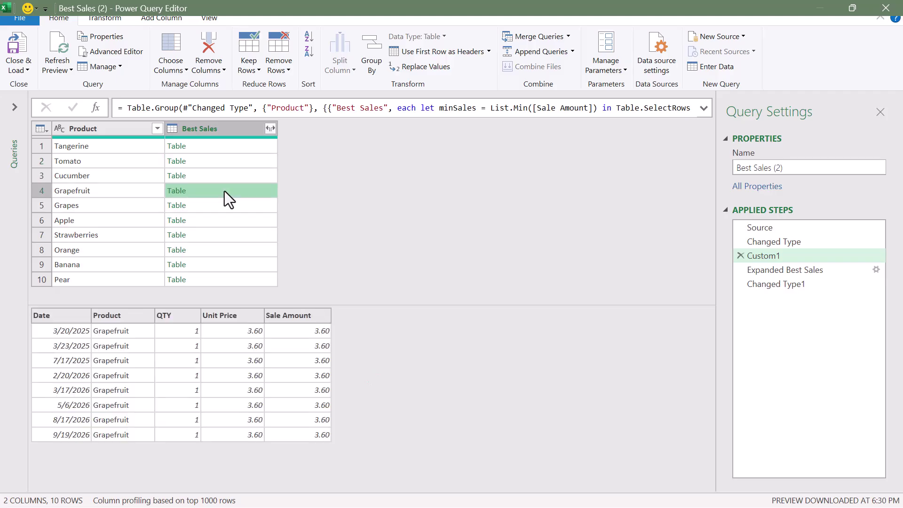
left_click(221, 204)
Step: Rename the duplicate query Worst Sales and load its results to a new worksheet
left_click_drag(832, 168, 625, 151)
type("Worst Sales")
key("Return")
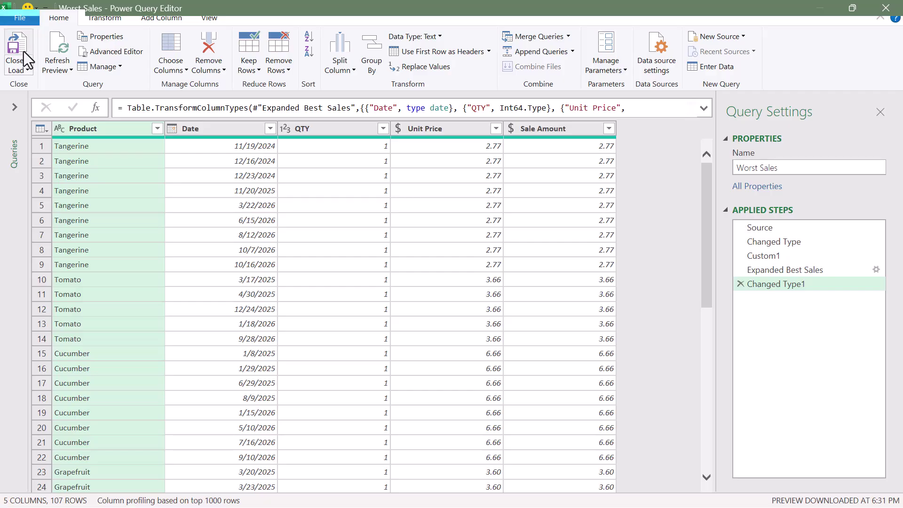
left_click(24, 49)
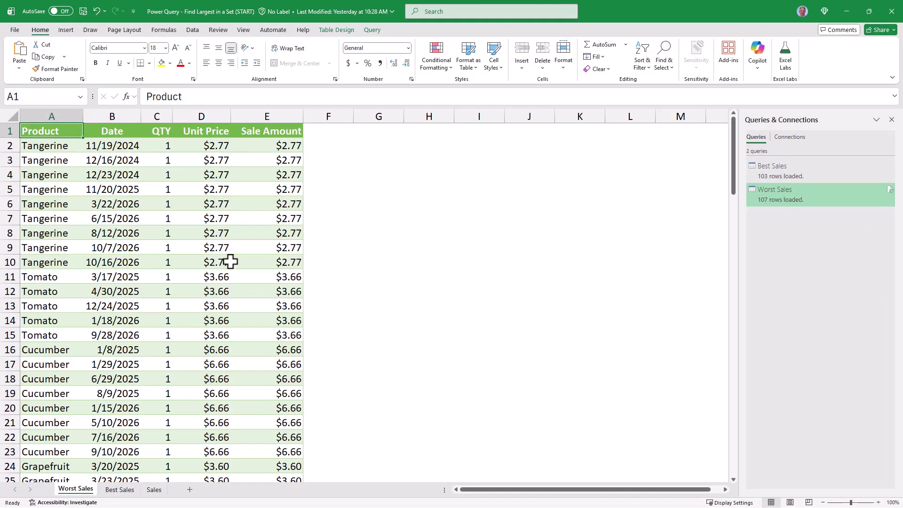
scroll(231, 262, "down", 14)
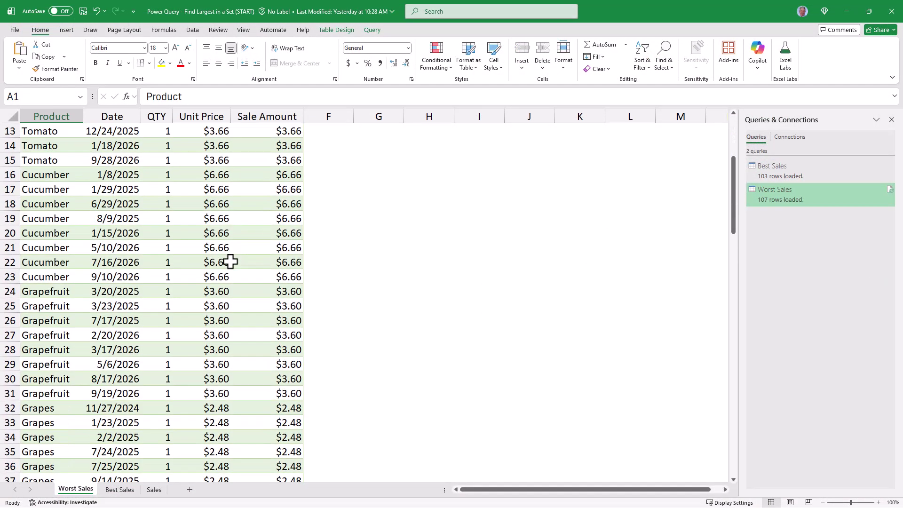
scroll(230, 262, "down", 1)
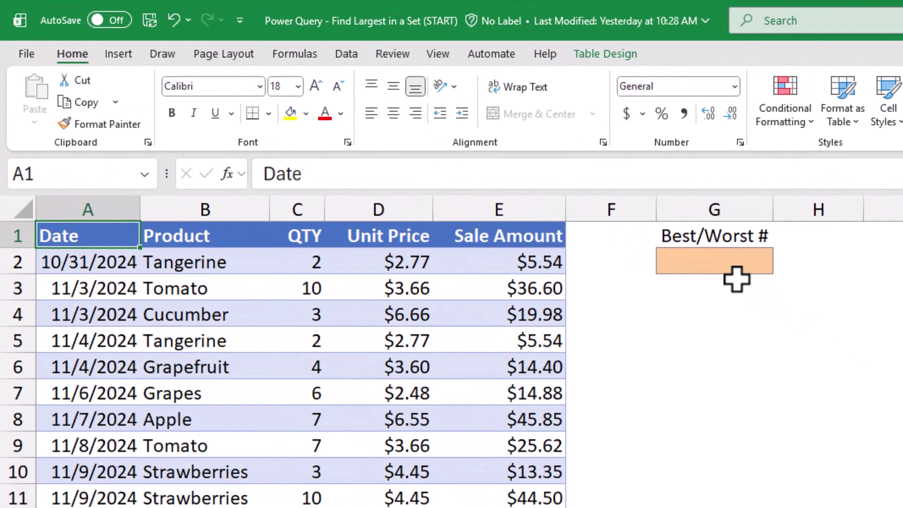
Step: Enter 3 in the BestWorst input cell G2 under the Best/Worst # heading
left_click(731, 262)
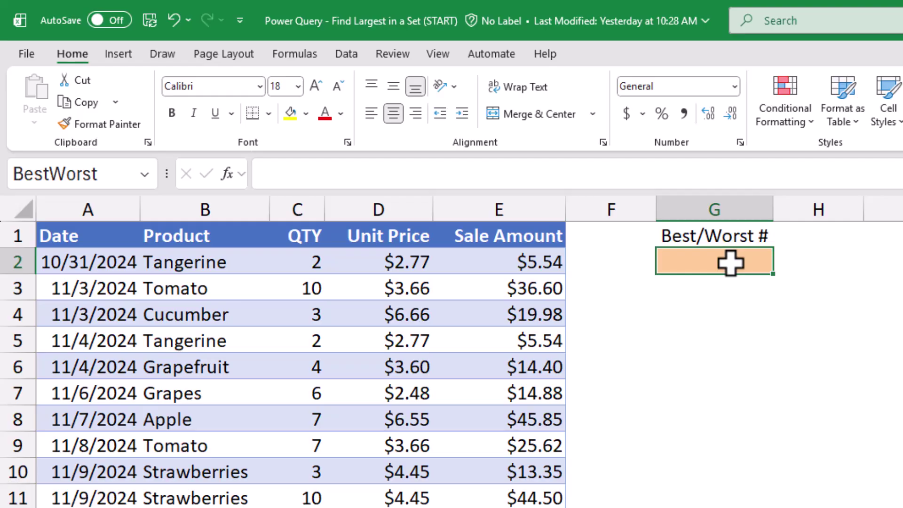
type("3")
key("ctrl+Return")
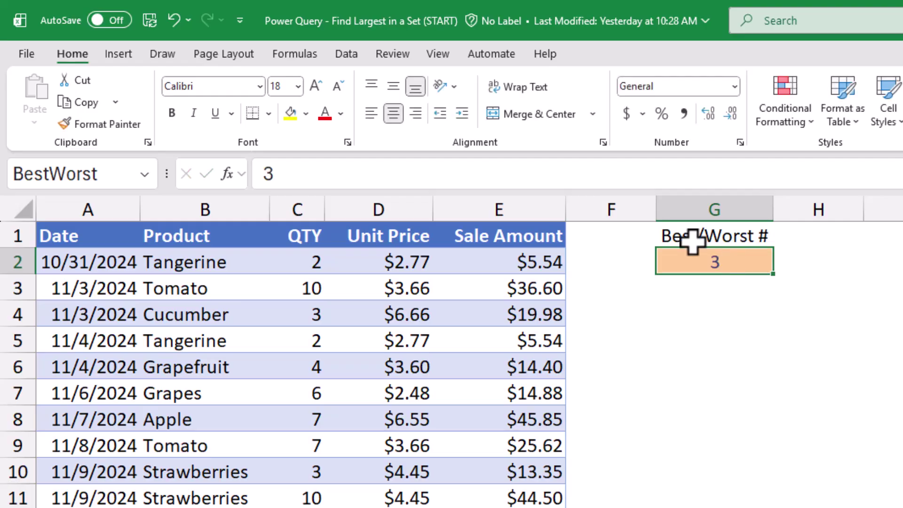
Step: Create a query from the BestWorst input cell and remove its Changed Type step
left_click(351, 56)
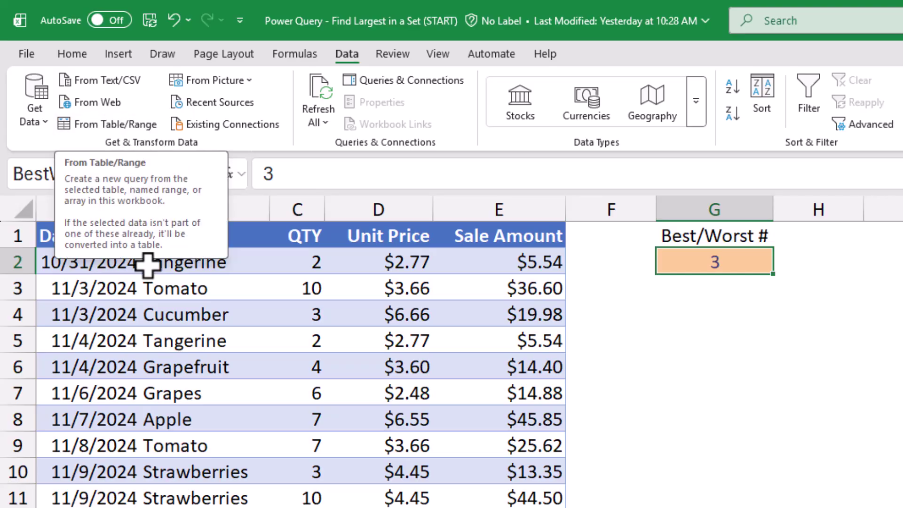
left_click(116, 128)
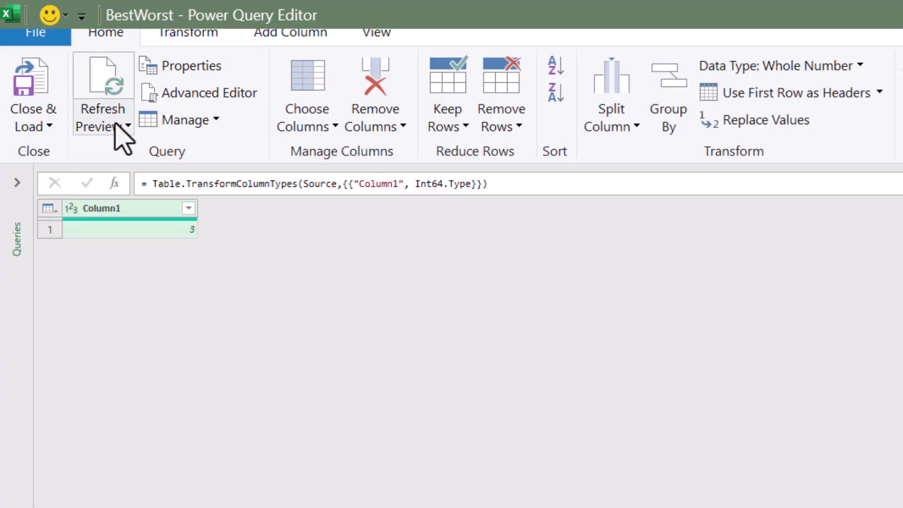
key("Delete")
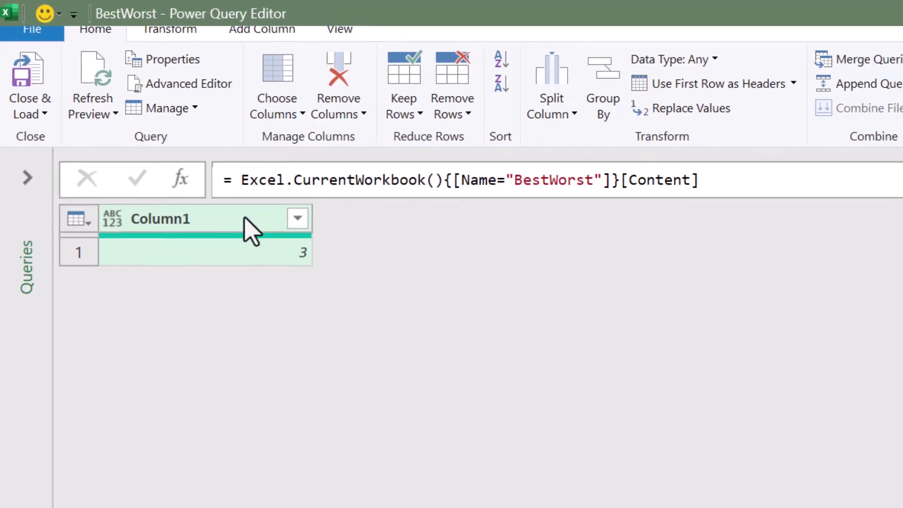
Step: Drill down into Column1 and extract its first item with the formula = Source[Column1]{0}
right_click(234, 246)
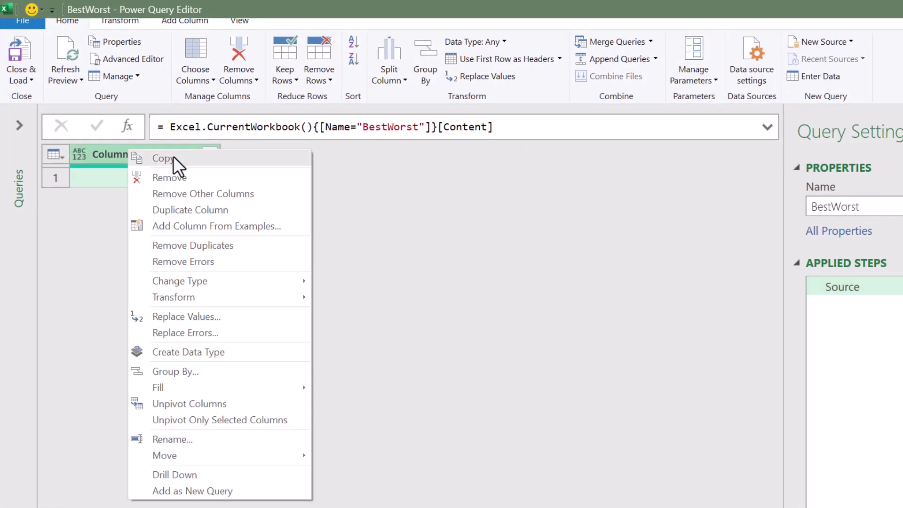
left_click(193, 476)
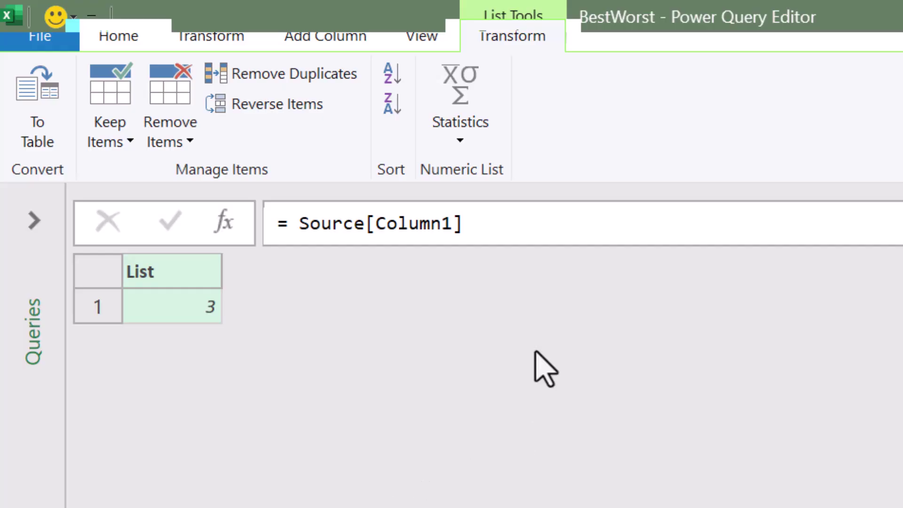
left_click(530, 227)
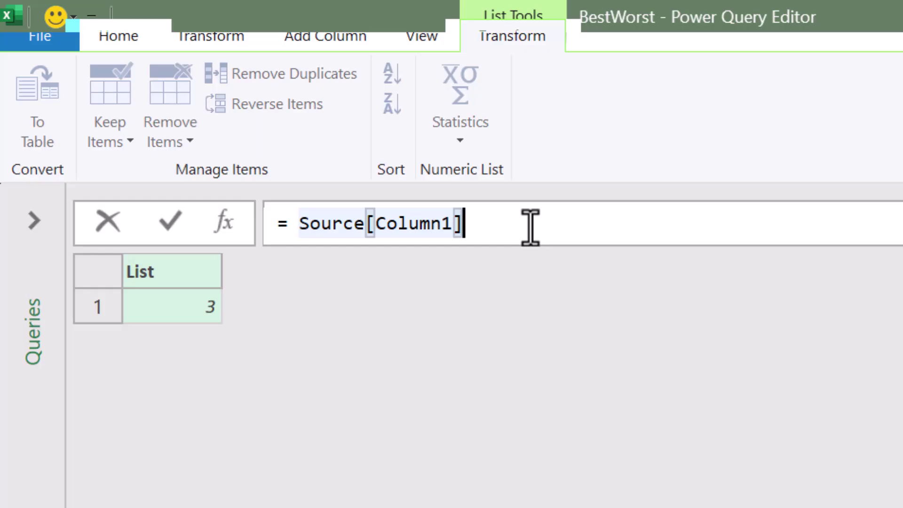
type("{")
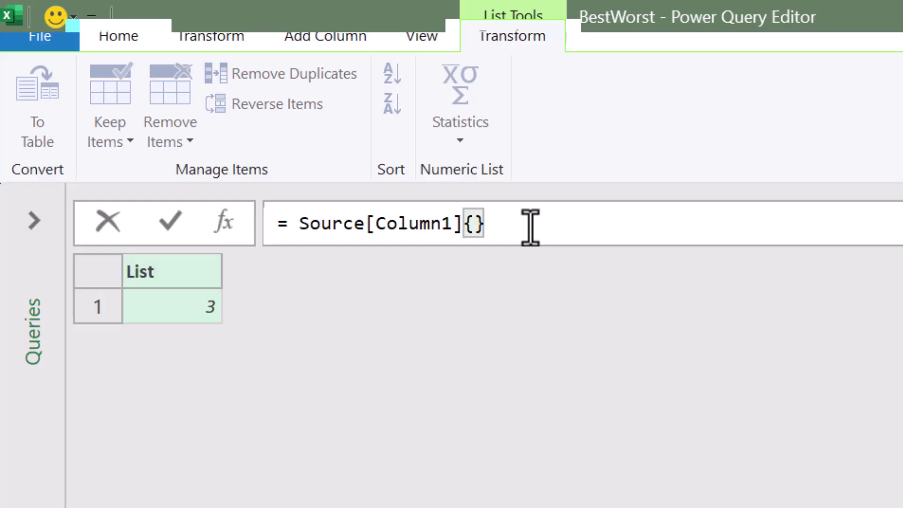
type("0")
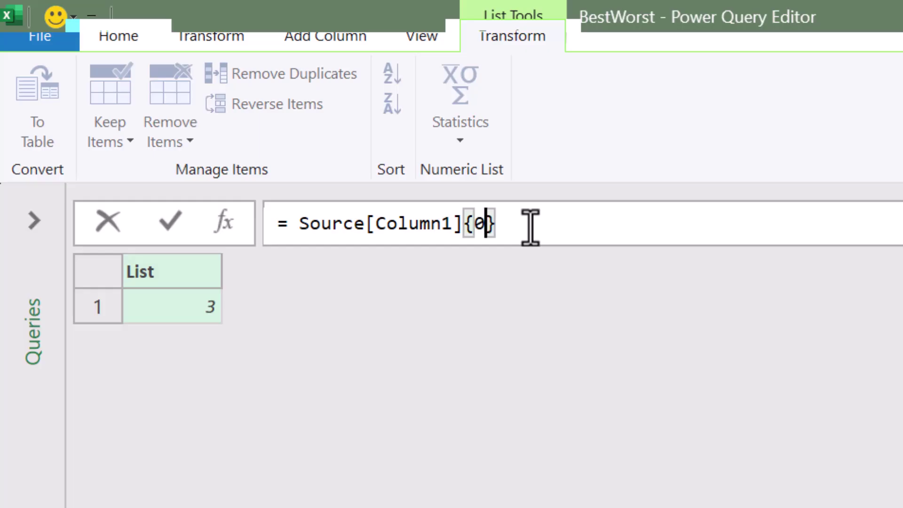
key("Return")
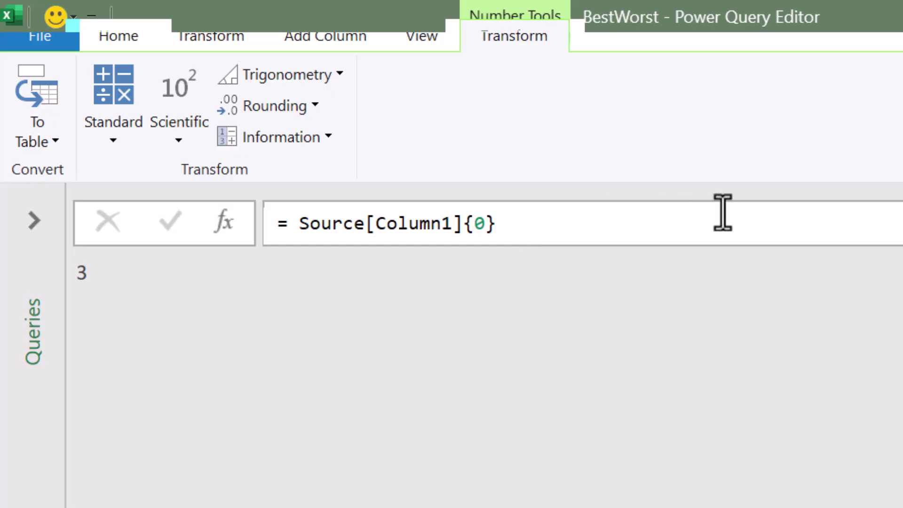
Step: Close the BestWorst query and load it to the workbook as a connection only
left_click(113, 39)
left_click(51, 136)
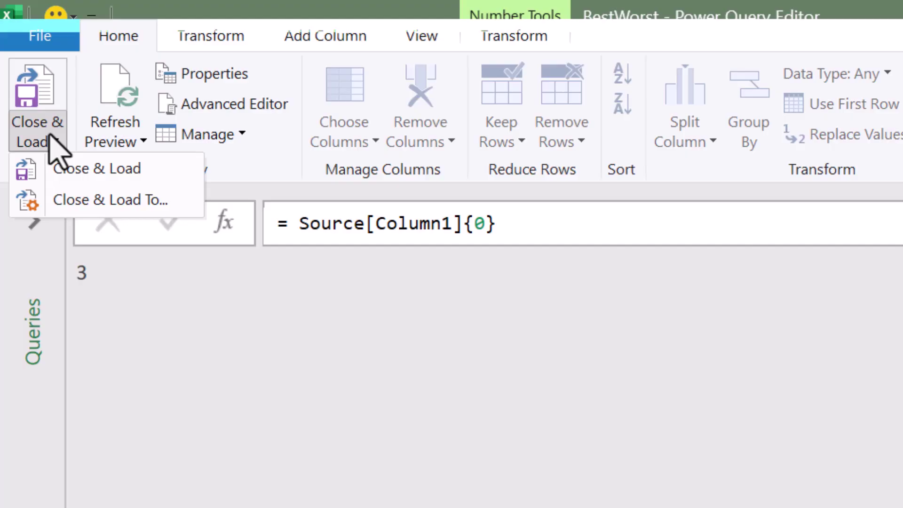
left_click(77, 202)
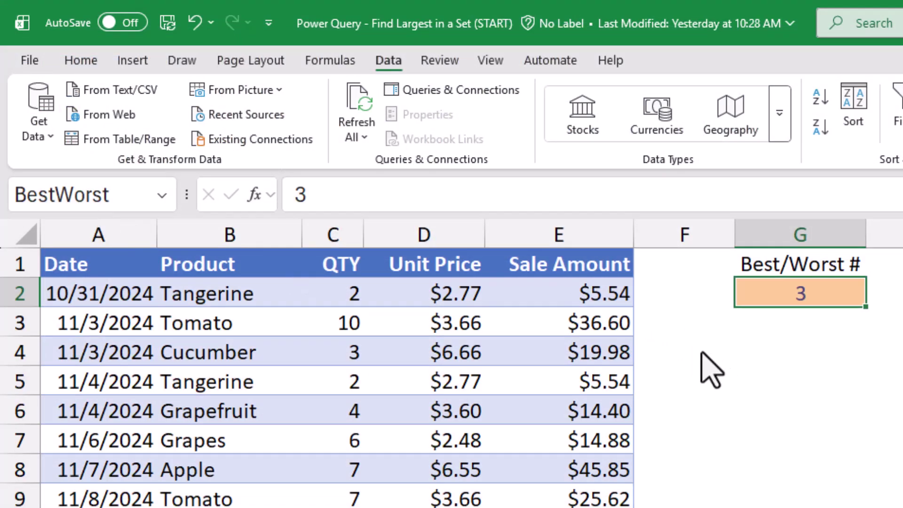
left_click(555, 281)
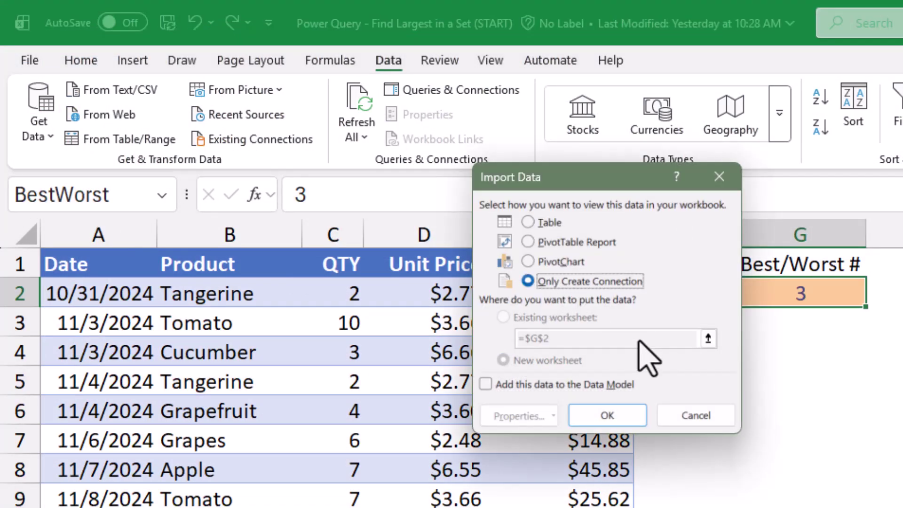
left_click(607, 416)
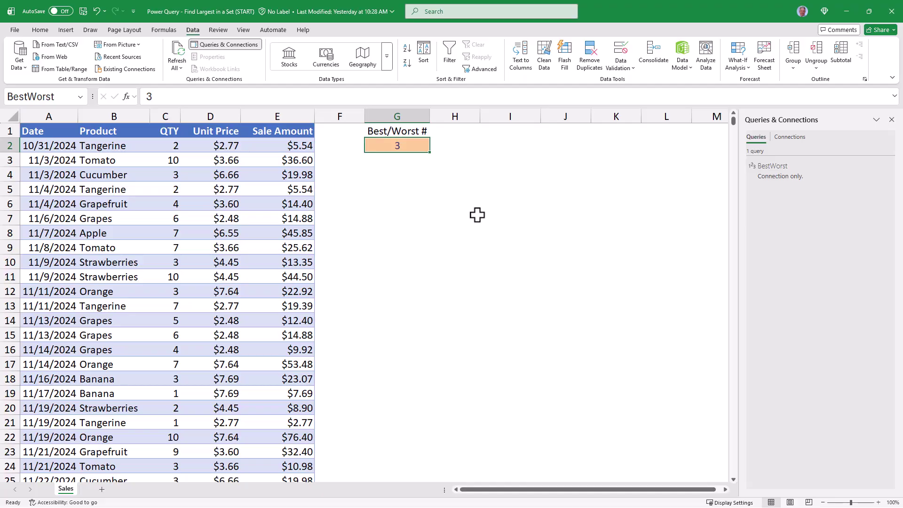
Step: Create a query from the Sales table and set the Date column's type to Date, replacing the current conversion
left_click(47, 130)
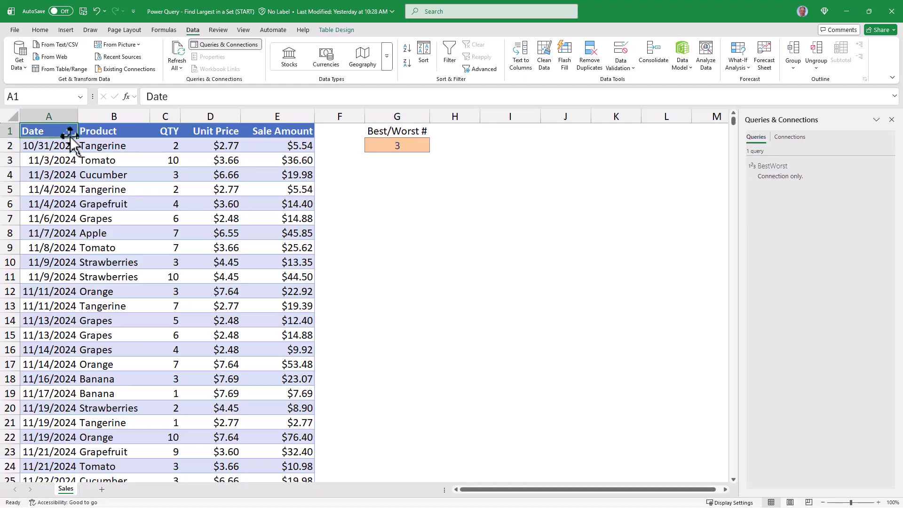
left_click(64, 70)
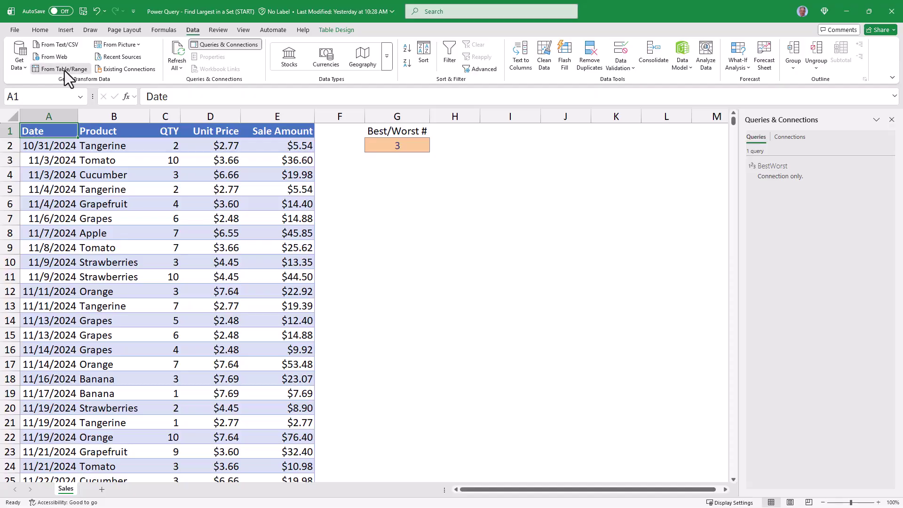
left_click(61, 130)
left_click(100, 213)
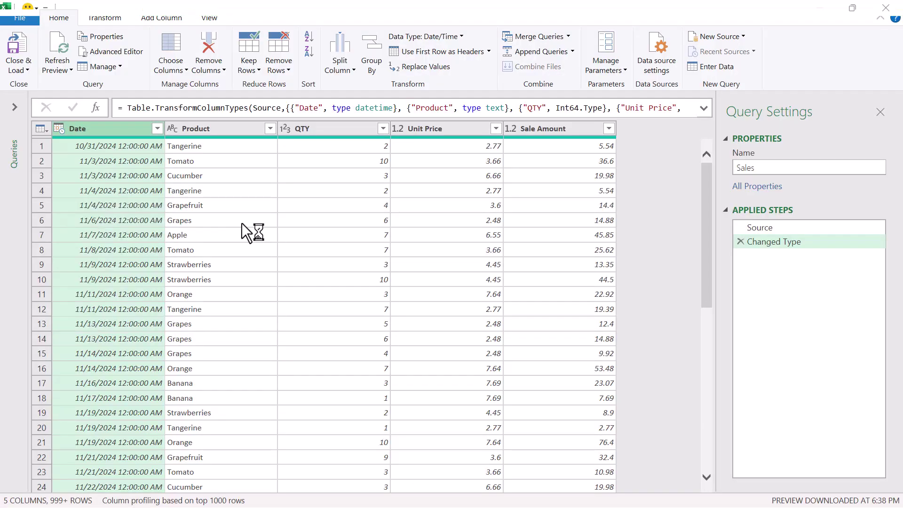
left_click(444, 283)
Step: Set the Unit Price and Sale Amount columns to Currency and rename the query Best N Sales
left_click(466, 130)
left_click(543, 129, "shift")
right_click(545, 130)
left_click(733, 276)
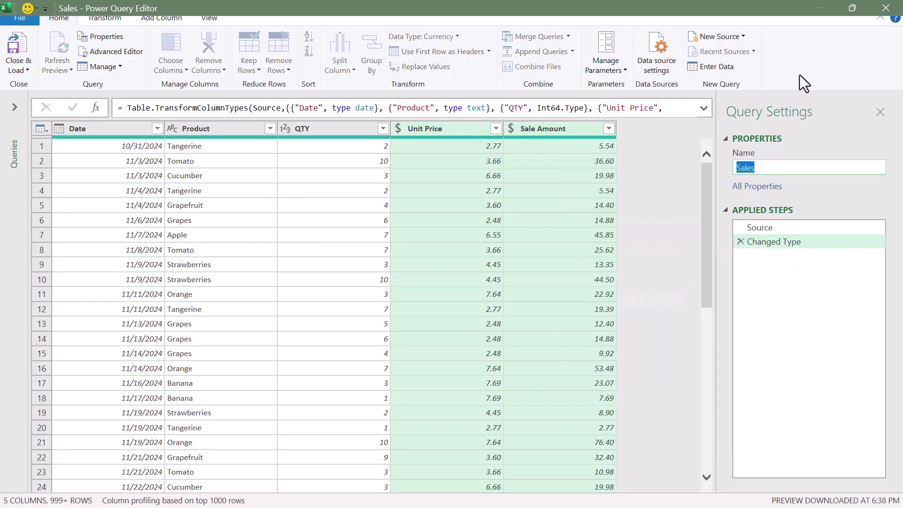
type("Best N Sales")
key("Return")
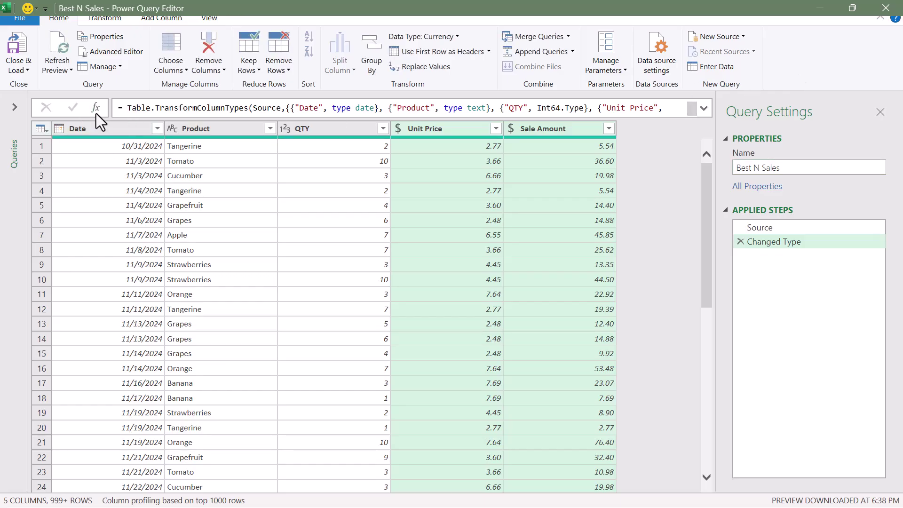
Step: Add a custom step and start a Table.Group formula on #"Changed Type" with {"Product"} as the key
left_click(95, 111)
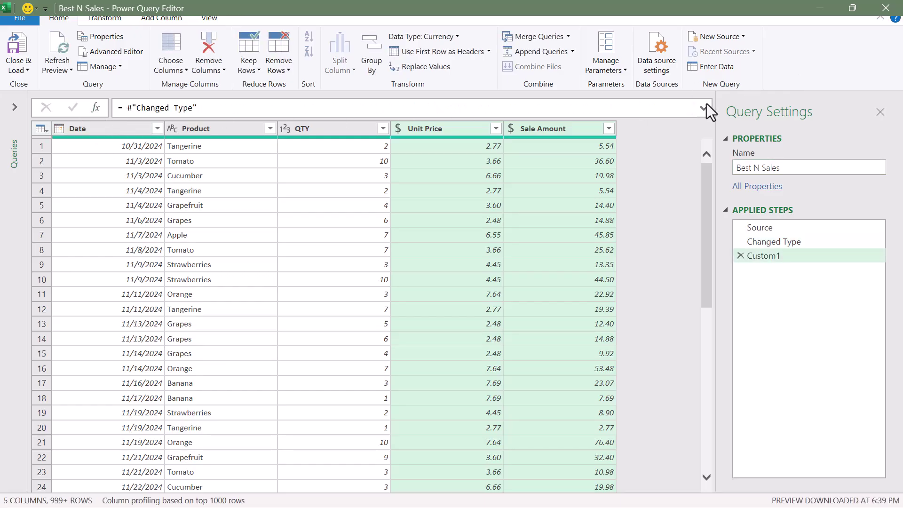
left_click(705, 108)
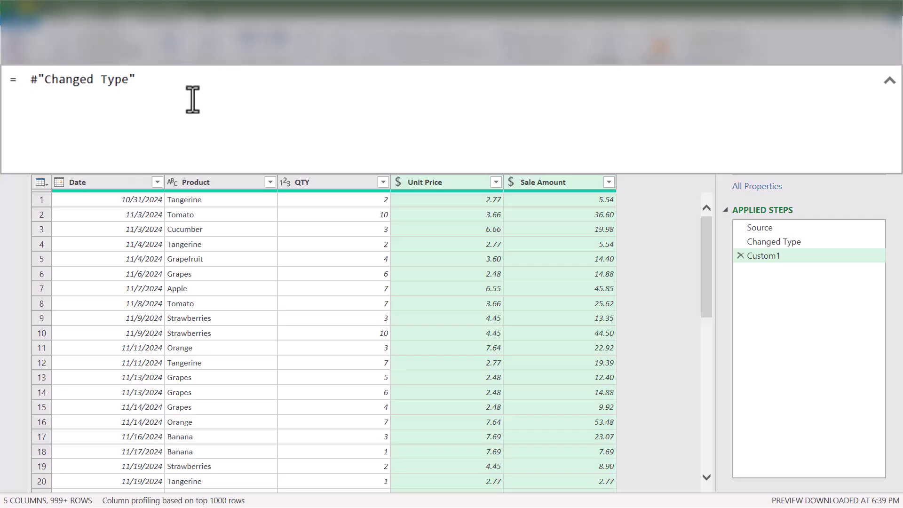
type("tableg")
key("Tab")
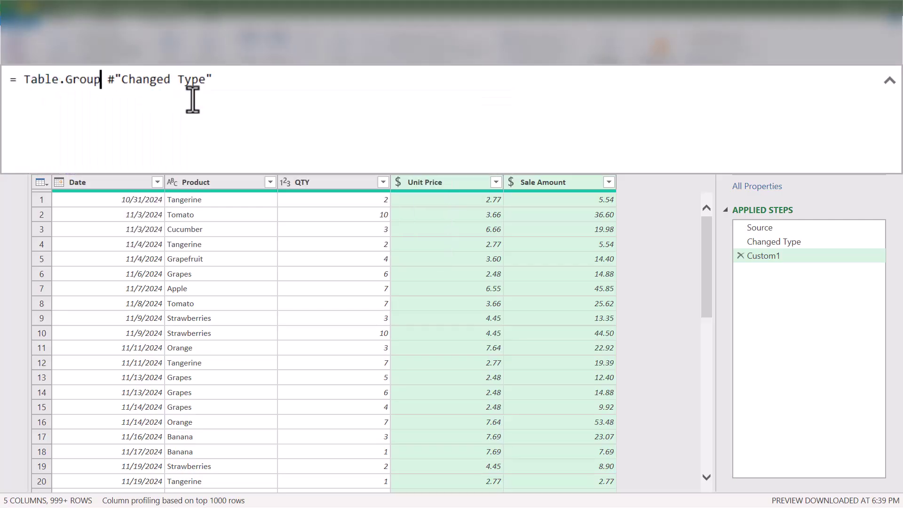
type("(#\"Changed Type\"")
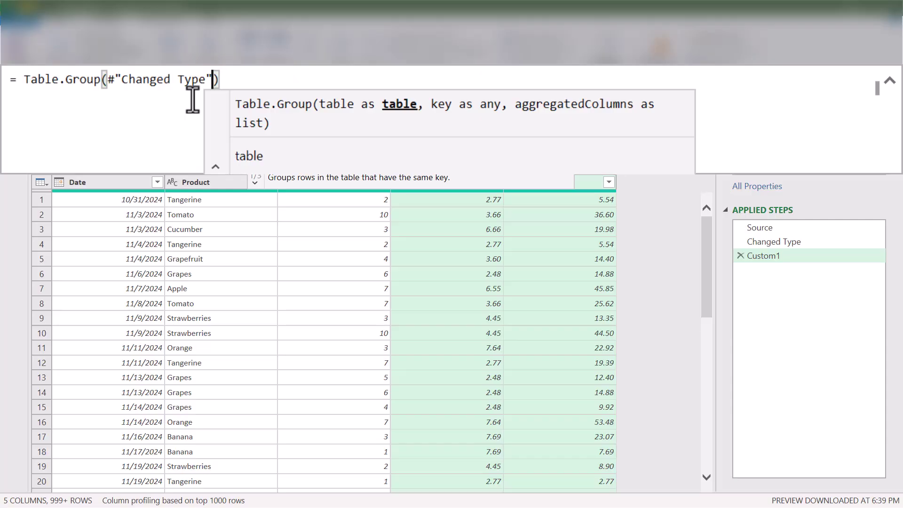
type(", ")
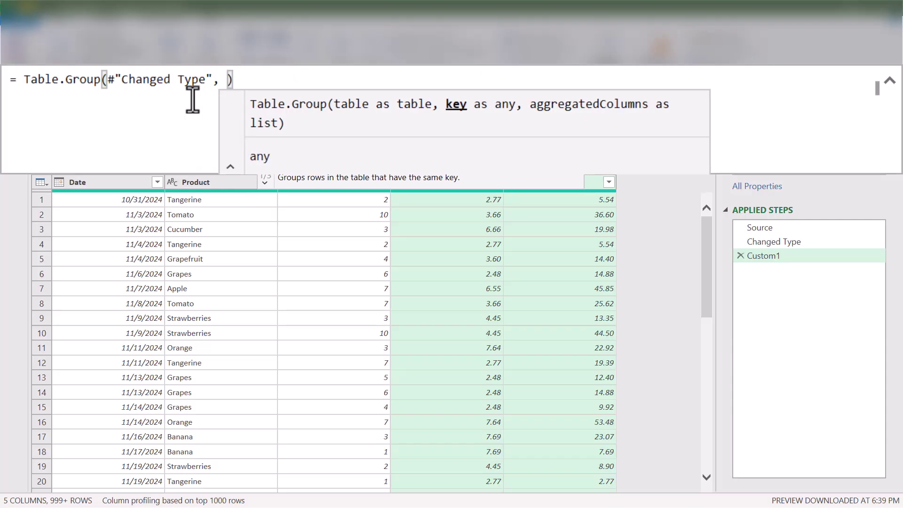
type("{")
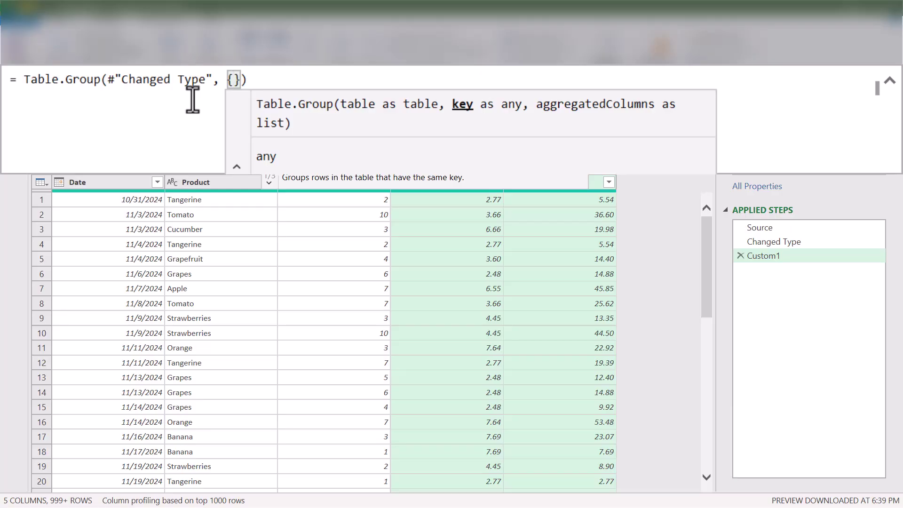
type("\"Product")
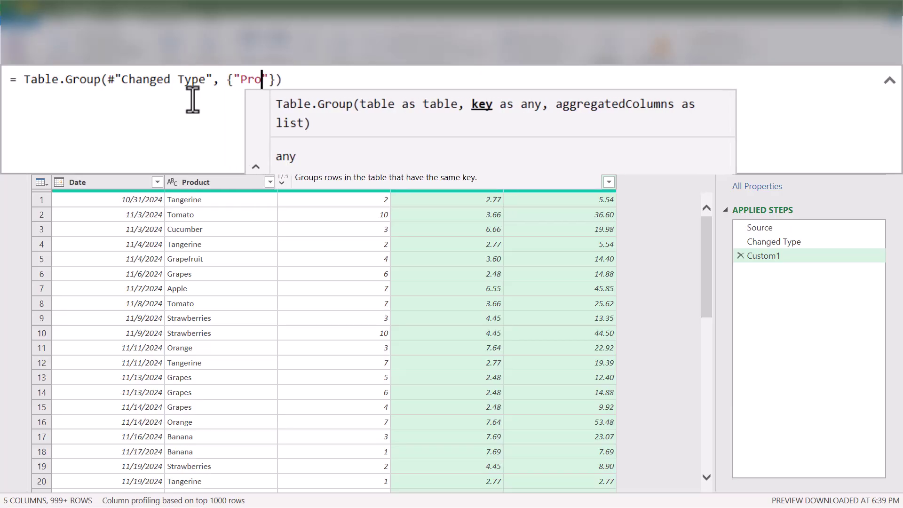
type("\"},")
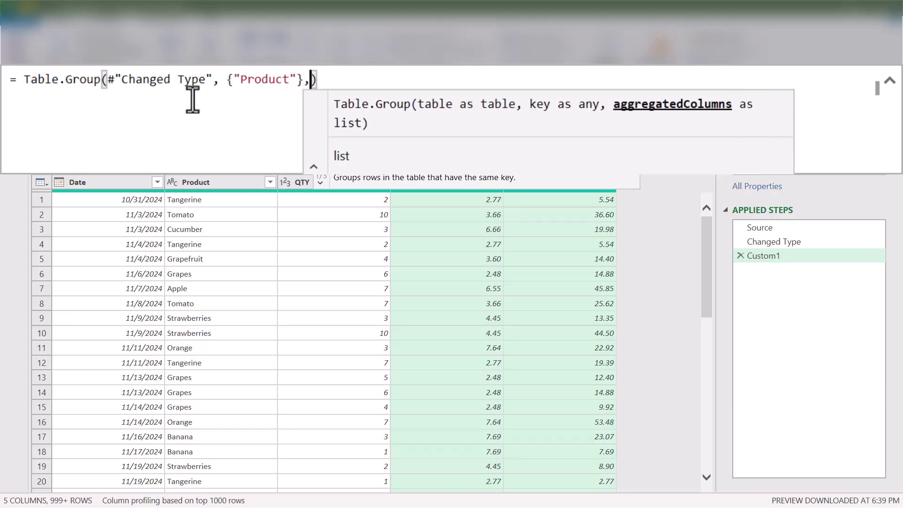
Step: Add a "Best Records" aggregation using each Table.Sort(_, "Sale Amount", Order.Descending) to the Table.Group formula
type(" {")
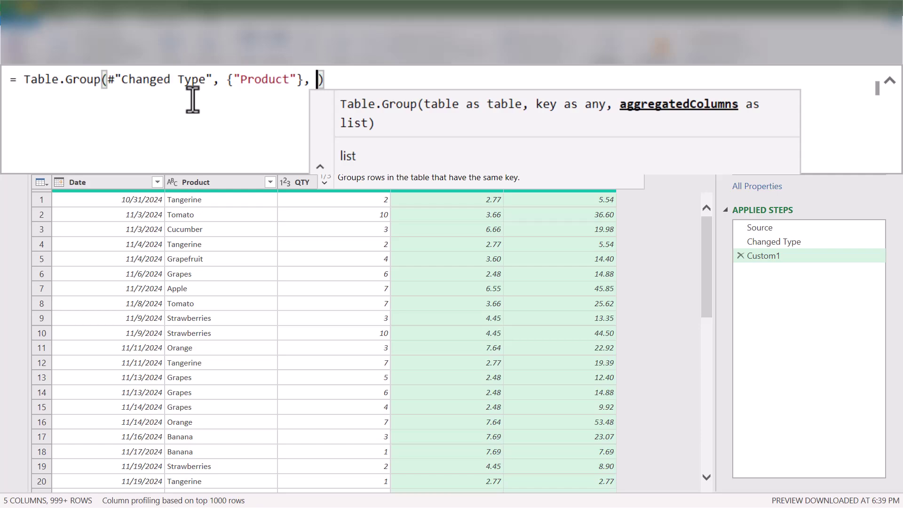
type("{")
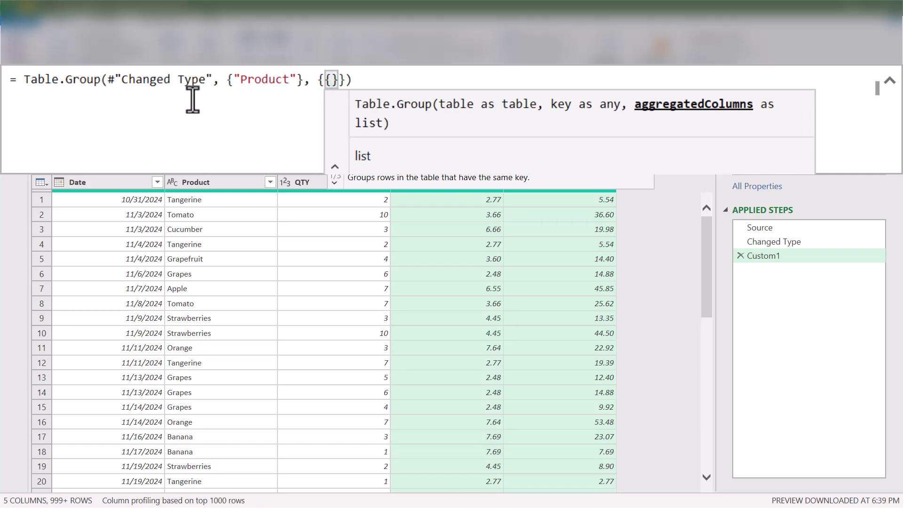
type("\"B")
type("est Records\",")
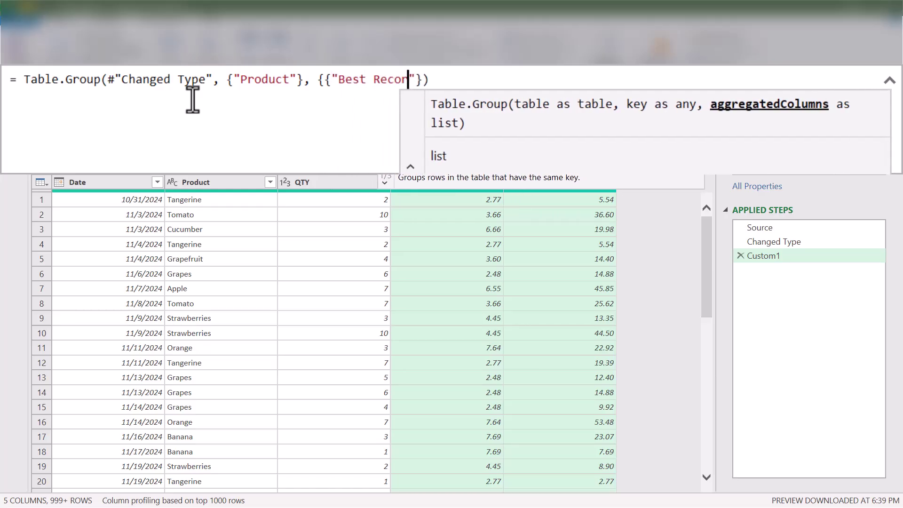
type(" each")
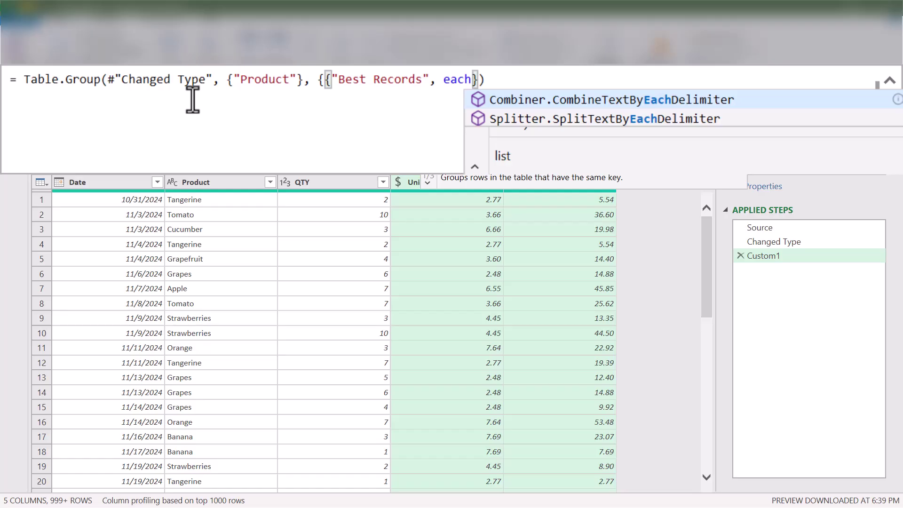
type("Table.Sort(_, \"Sale Amount\", Order.Descending)")
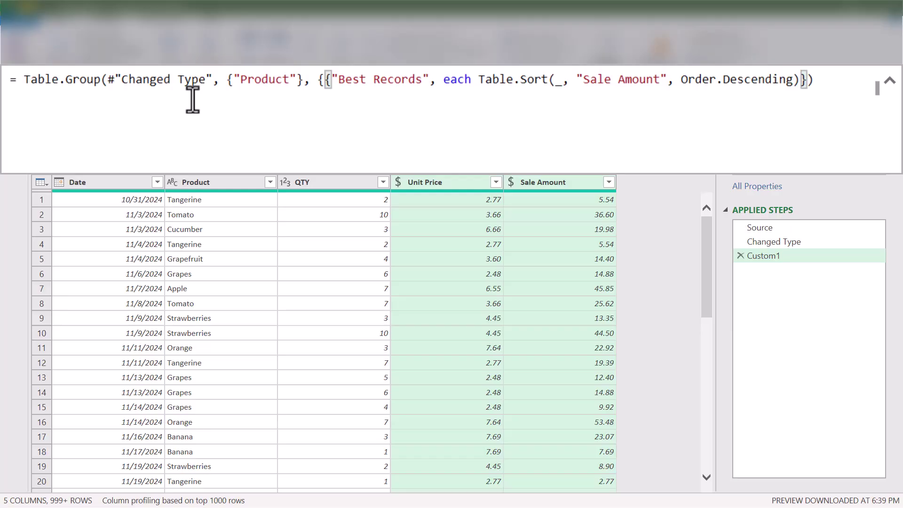
Step: Start wrapping the Table.Sort call in a Table.FirstN function within the "Best Records" aggregation
key("ctrl+Left")
key("ctrl+Left")
key("ctrl+Left")
key("ctrl+Left")
key("ctrl+Left")
key("ctrl+Left")
key("ctrl+Left")
key("ctrl+Left")
key("Left")
type("tablefi")
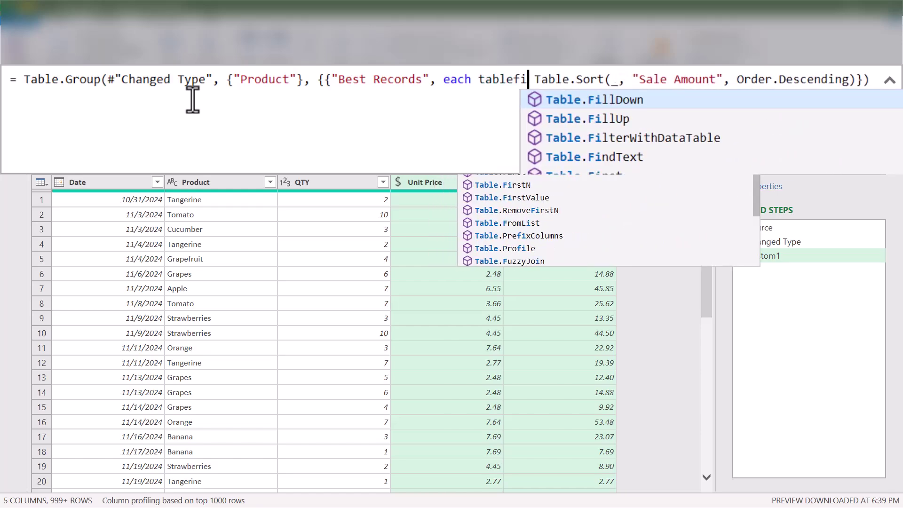
key("Down")
key("Down")
key("Down")
key("Down")
key("Down")
key("Tab")
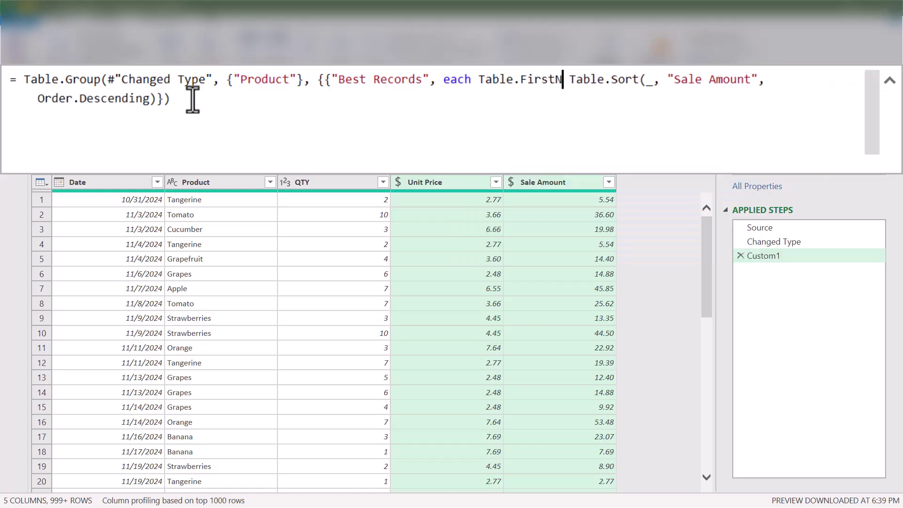
type("(")
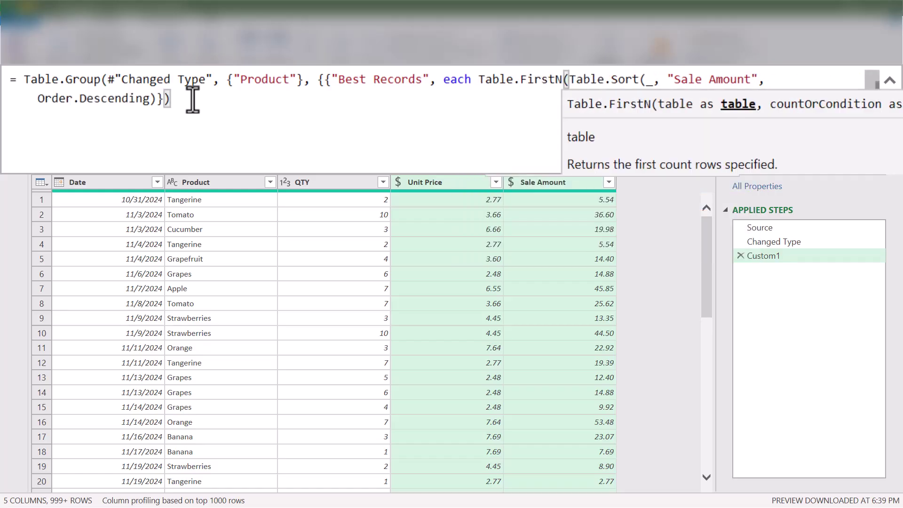
Step: Add BestWorst as the row count argument after the Table.Sort call and close the Table.FirstN function
left_click(193, 99)
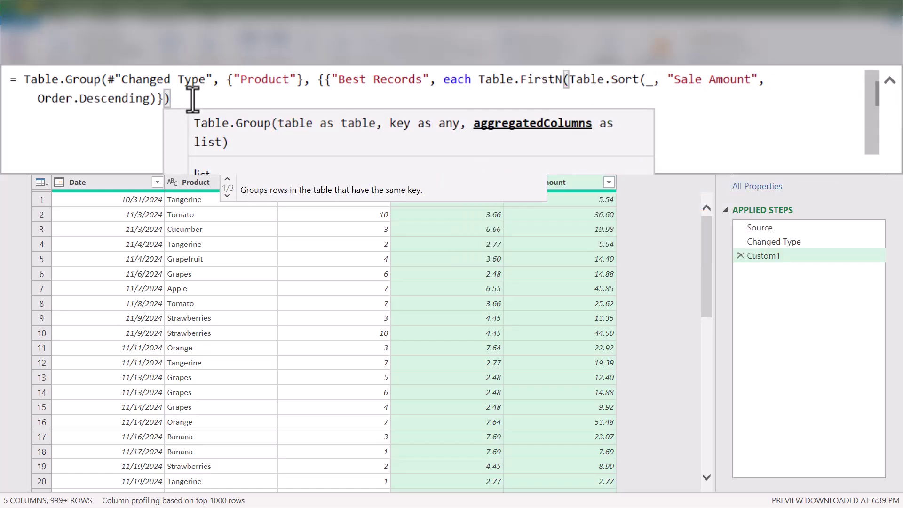
key("Left")
key("Left")
type(", ")
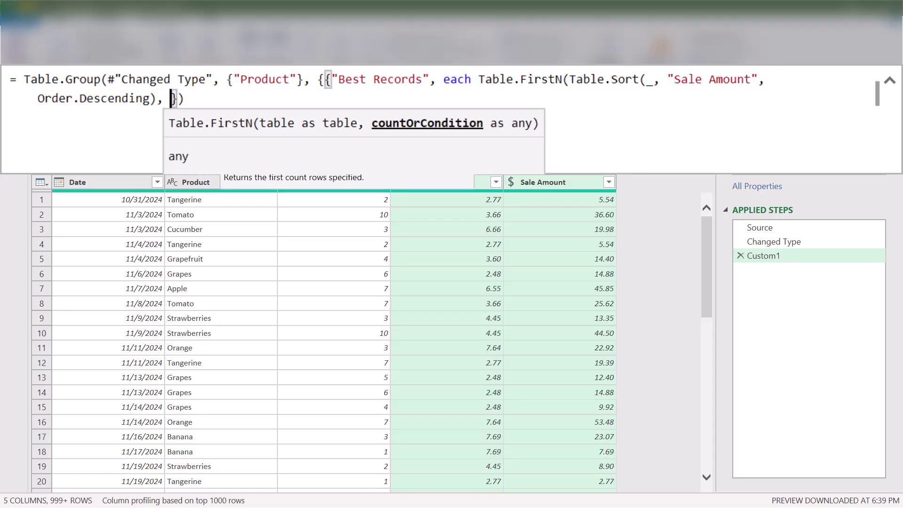
type("BestWorst")
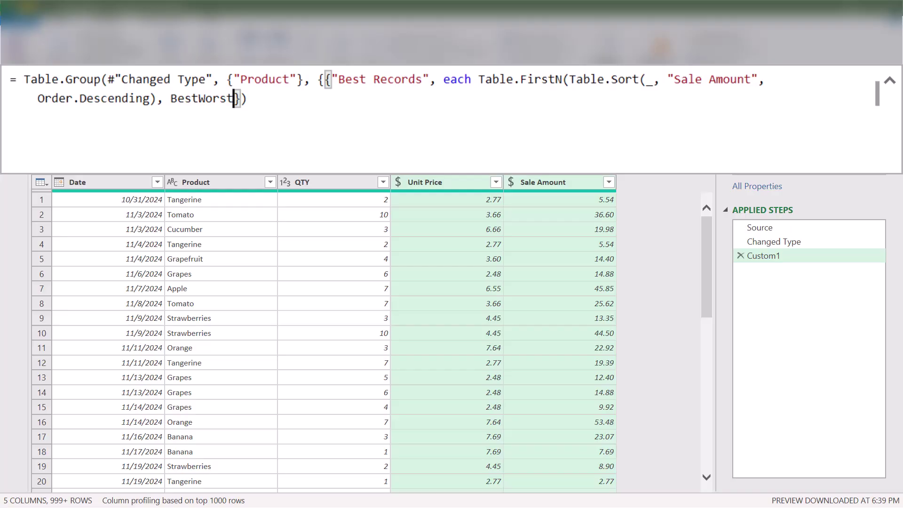
type(")")
Step: Enclose the sort criteria "Sale Amount", Order.Descending in curly braces inside Table.Sort
left_click(668, 79)
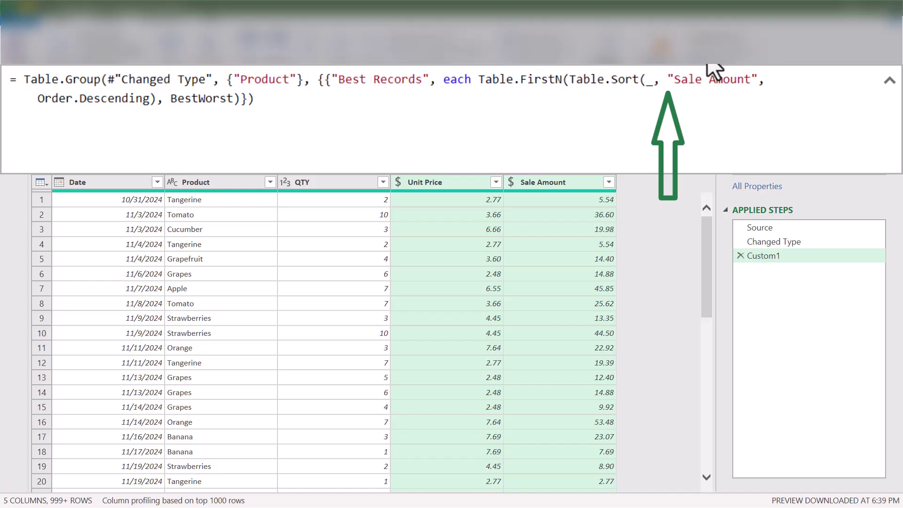
type("{")
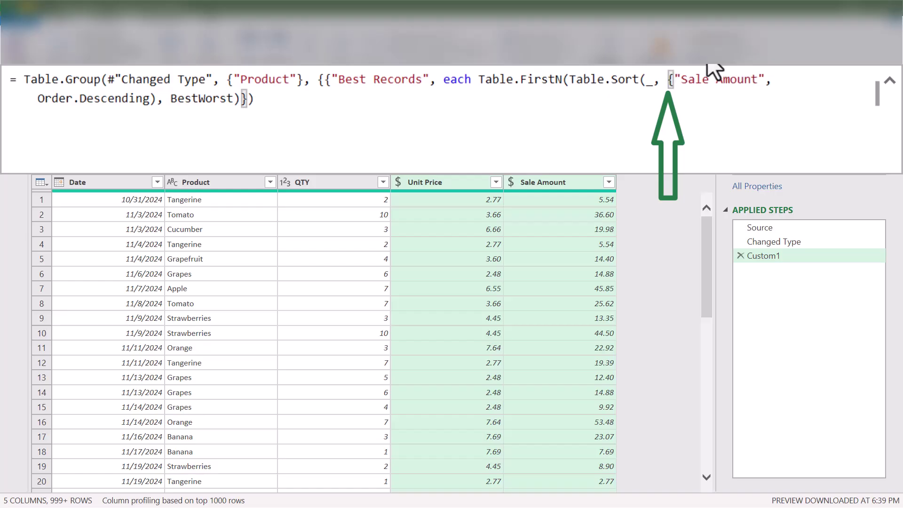
key("Down")
key("Left")
key("Left")
key("Left")
key("Left")
key("Left")
key("Left")
key("Left")
key("Left")
key("Left")
key("Left")
key("Left")
key("Left")
key("Left")
key("Left")
key("Left")
type("}")
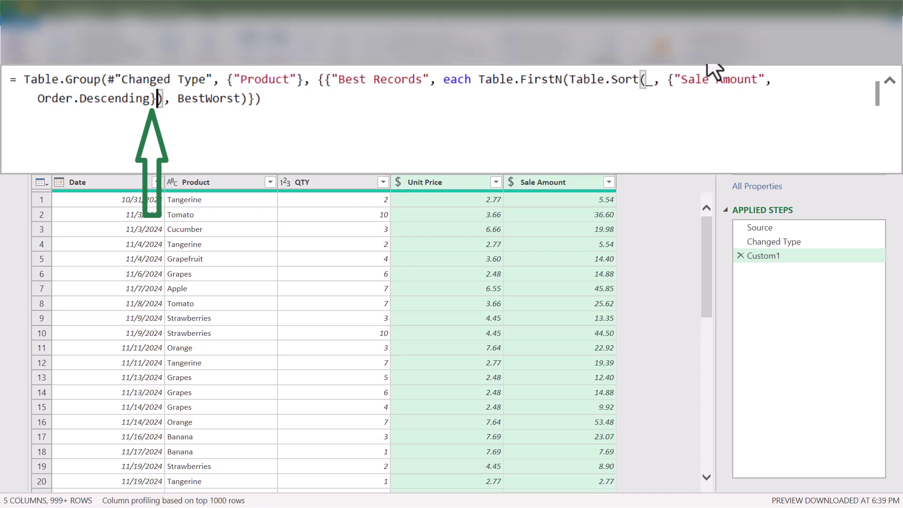
Step: Close the aggregation list with a final curly brace, commit the formula and preview several products' nested Best Records tables
key("End")
key("Left")
type("}")
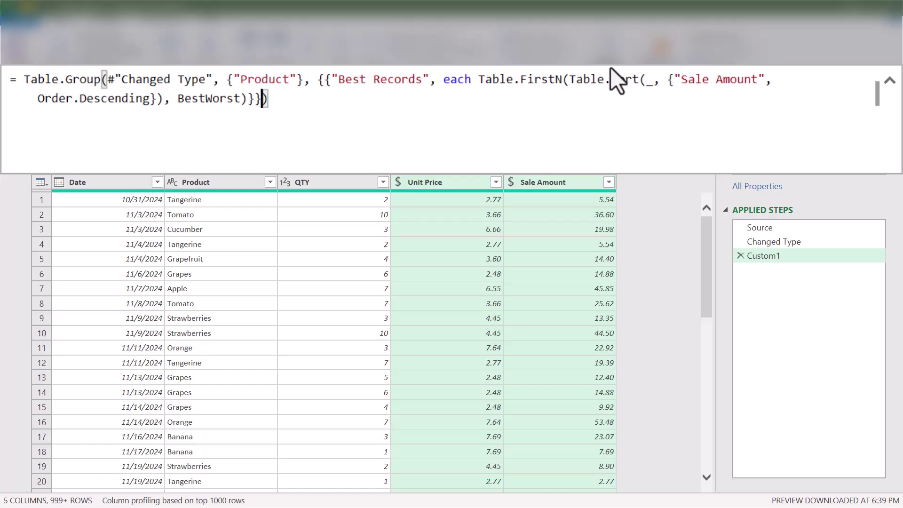
key("Return")
left_click(227, 204)
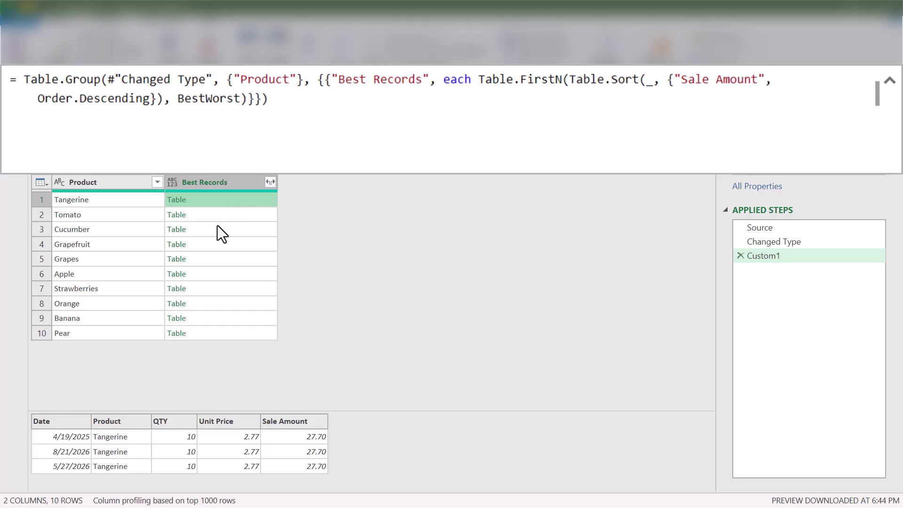
left_click(219, 216)
left_click(217, 233)
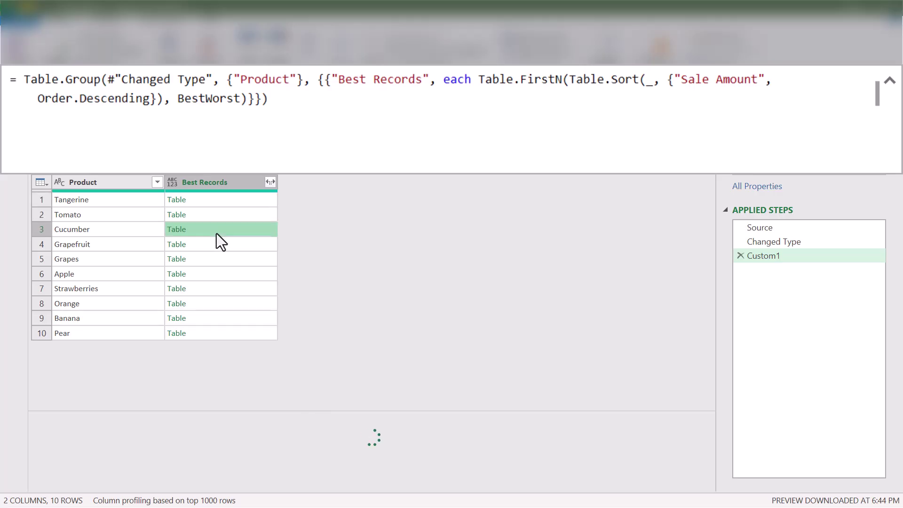
left_click(215, 260)
left_click(214, 278)
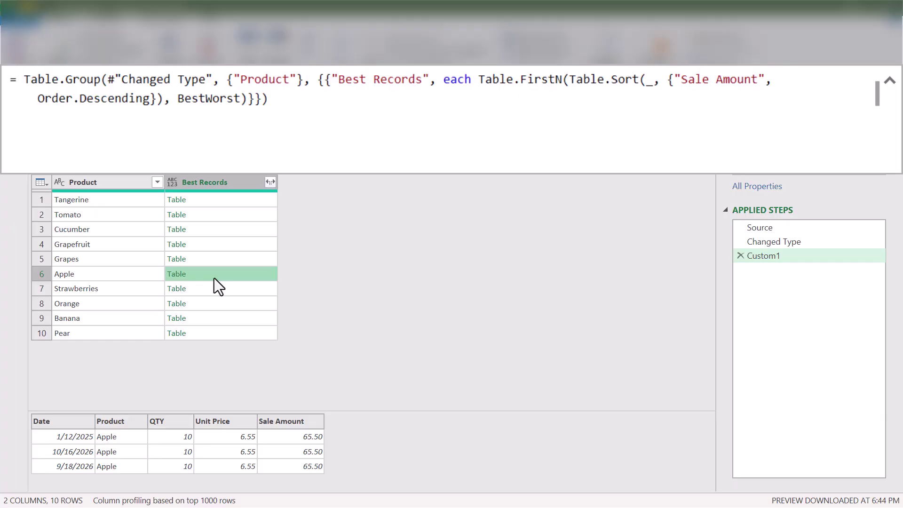
Step: Expand the Best Records column to Date, QTY, Unit Price and Sale Amount, excluding Product and the original column name prefix
left_click(231, 187)
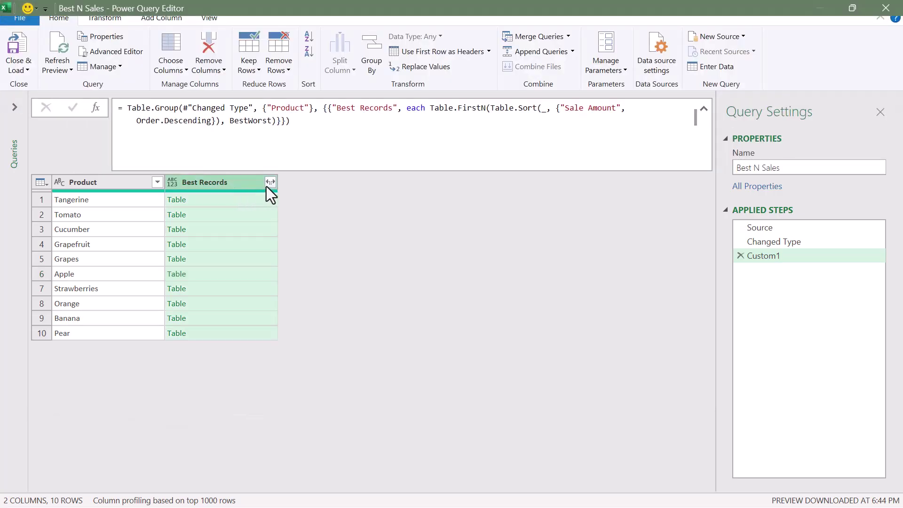
left_click(271, 182)
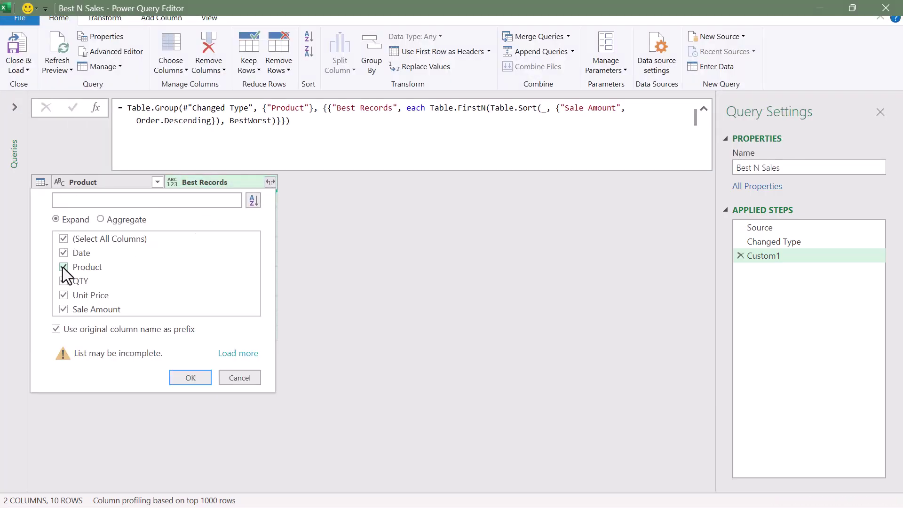
left_click(65, 267)
left_click(56, 329)
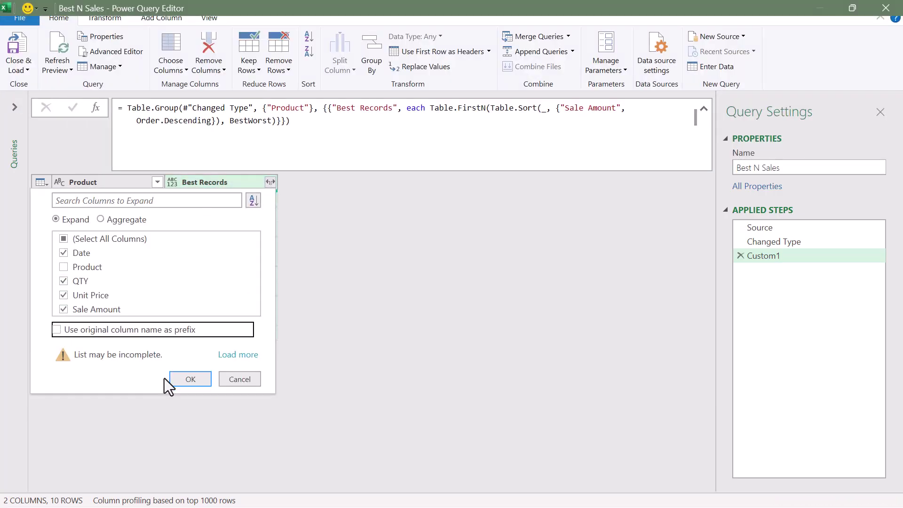
left_click(180, 382)
Step: Detect the expanded columns' data types, with Unit Price and Sale Amount set to Currency, and load the query to a worksheet
left_click(113, 17)
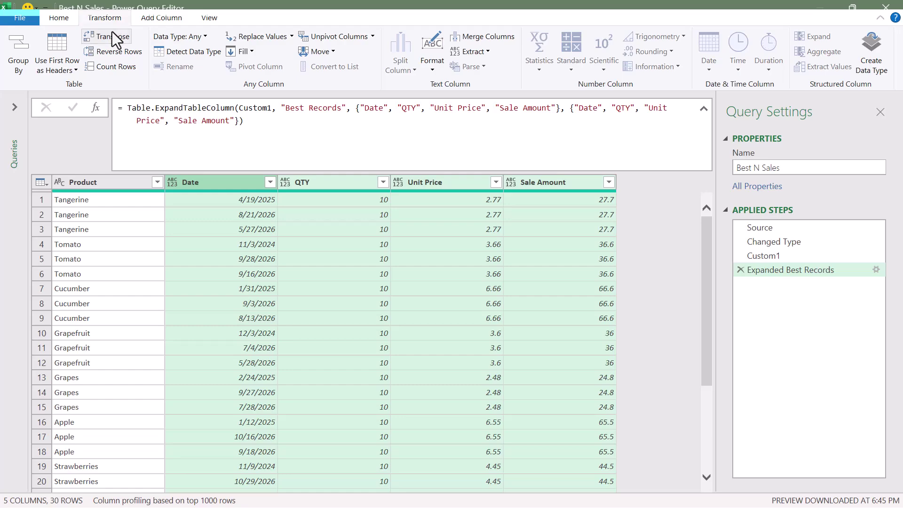
left_click(196, 53)
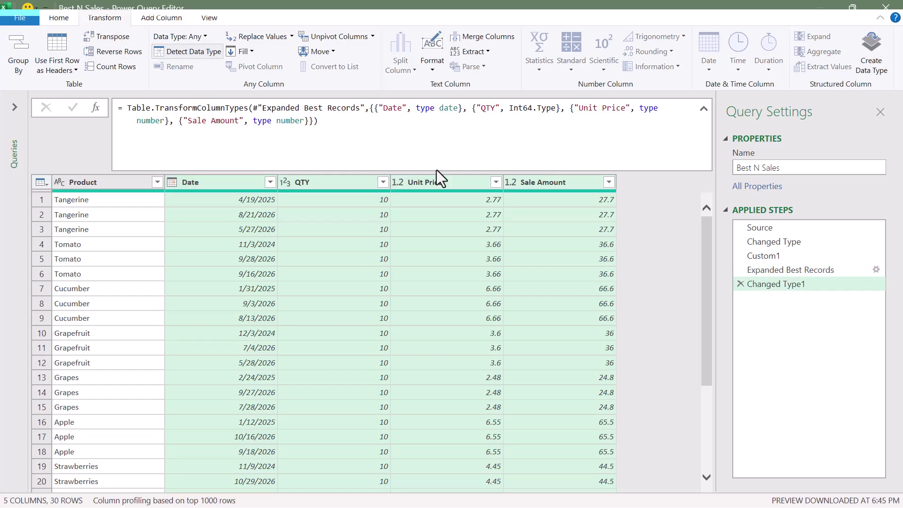
left_click(480, 182)
left_click(535, 184, "ctrl")
right_click(535, 184)
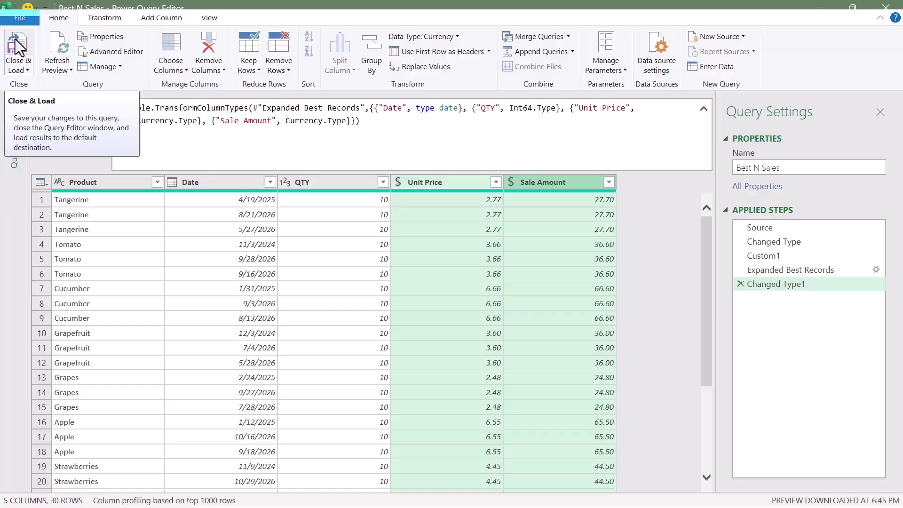
left_click(18, 47)
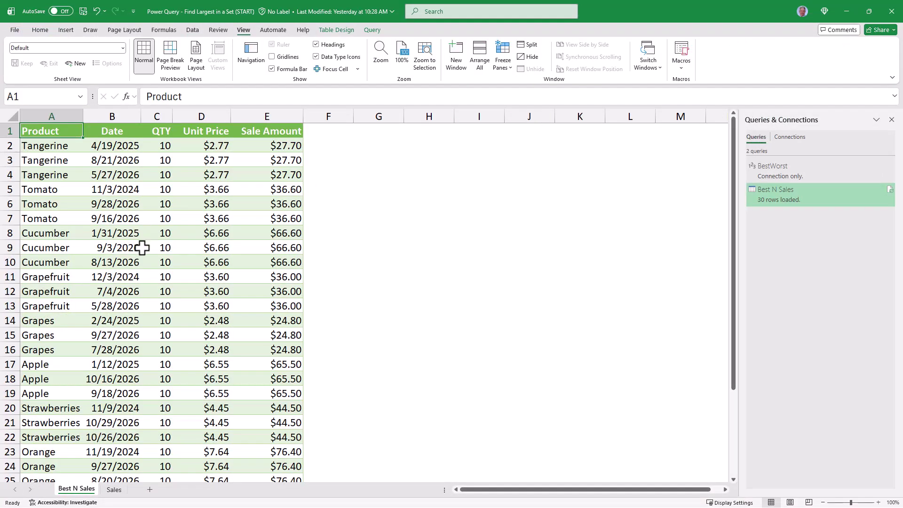
Step: Set the Best/Worst # cell on the Sales sheet to 1 and refresh the Best N Sales table
left_click(118, 491)
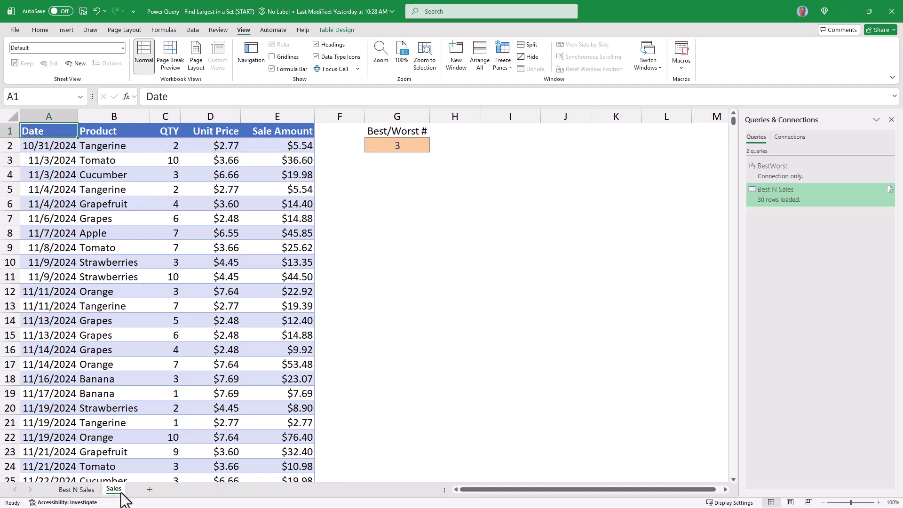
left_click(397, 145)
type("1")
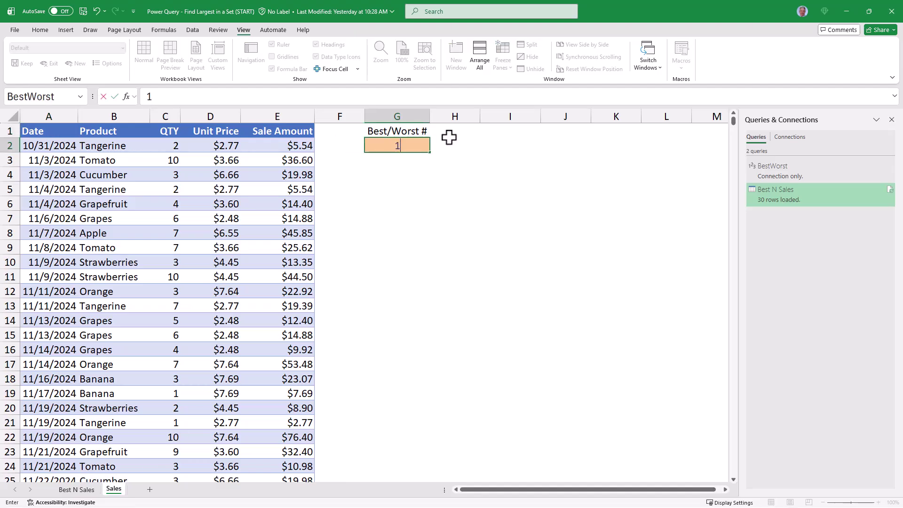
key("Return")
left_click(76, 490)
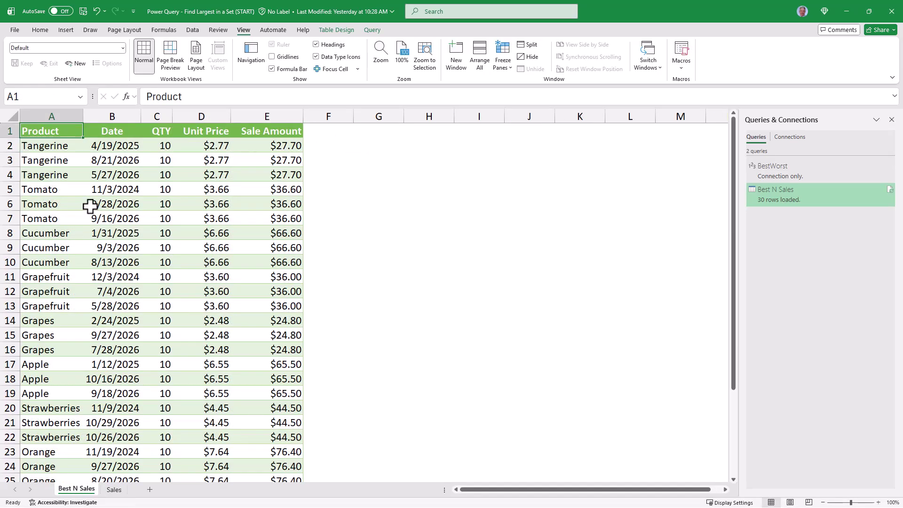
right_click(90, 206)
left_click(112, 268)
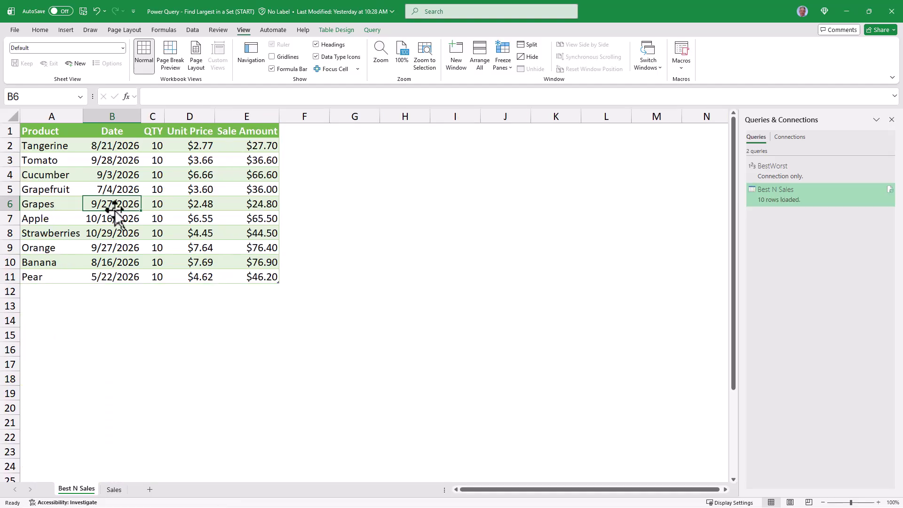
Step: Set the Best/Worst # cell on the Sales sheet to 5 and refresh the Best N Sales table to check its records
left_click(114, 490)
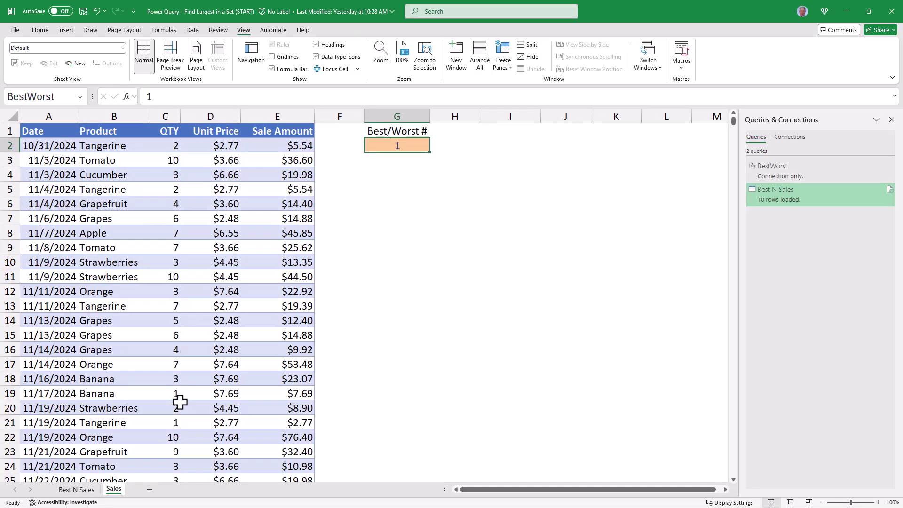
type("5")
key("Return")
left_click(76, 490)
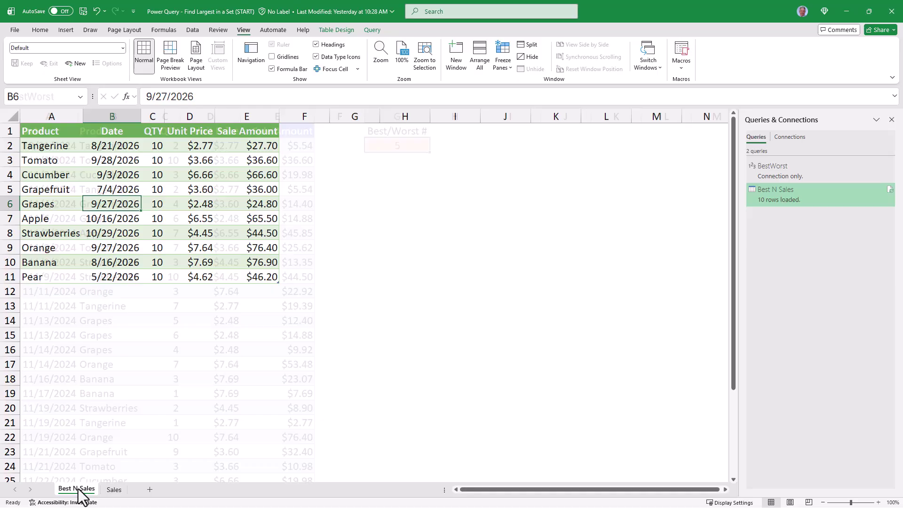
right_click(123, 175)
left_click(146, 265)
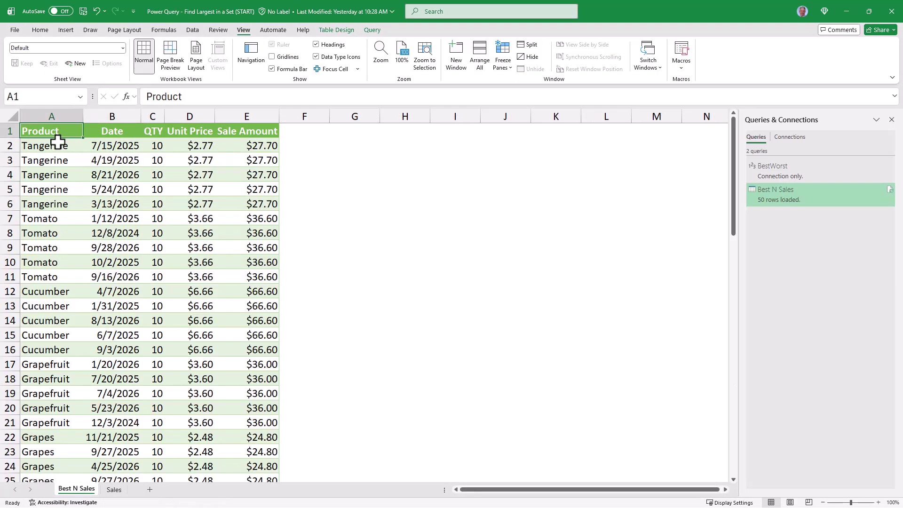
left_click_drag(57, 141, 250, 206)
left_click_drag(47, 218, 250, 278)
left_click_drag(75, 290, 238, 353)
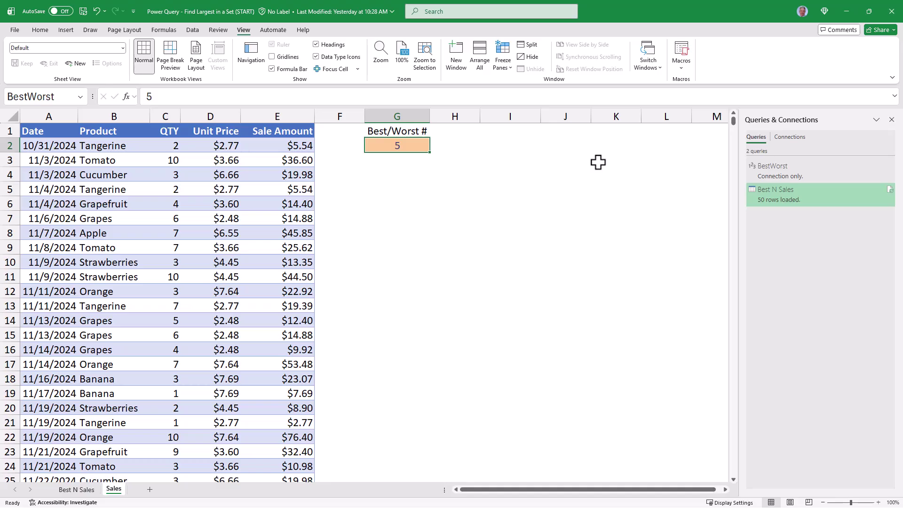
Step: Duplicate the Best N Sales query and rename the copy Worst N Sales
mouse_move(805, 193)
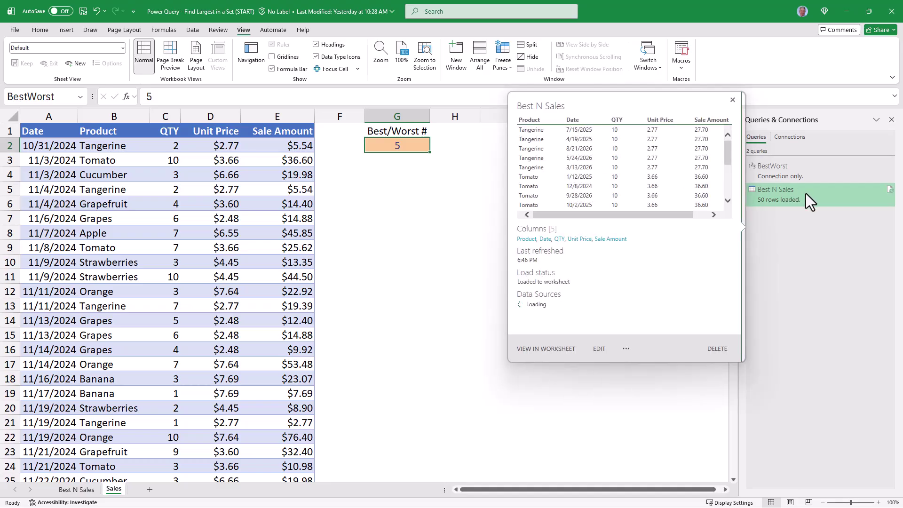
right_click(806, 194)
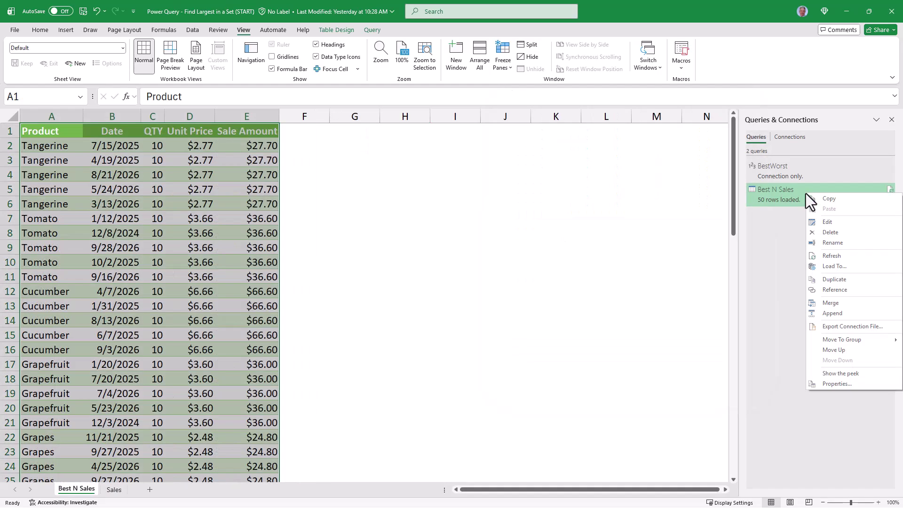
left_click(835, 279)
triple_click(745, 168)
type("Worst N Sales")
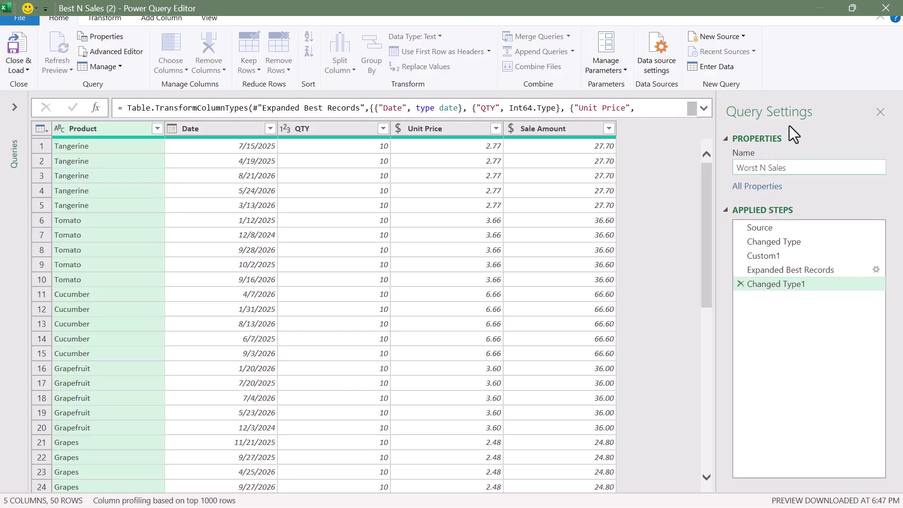
Step: Change the Sale Amount sort in the Worst N Sales query's Custom1 grouping step to Order.Ascending and load the query to a worksheet
left_click(788, 231)
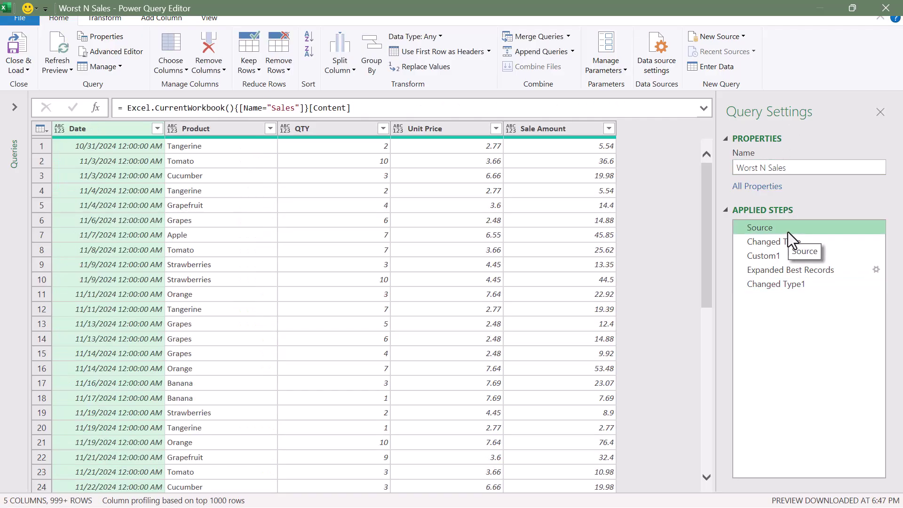
left_click(773, 243)
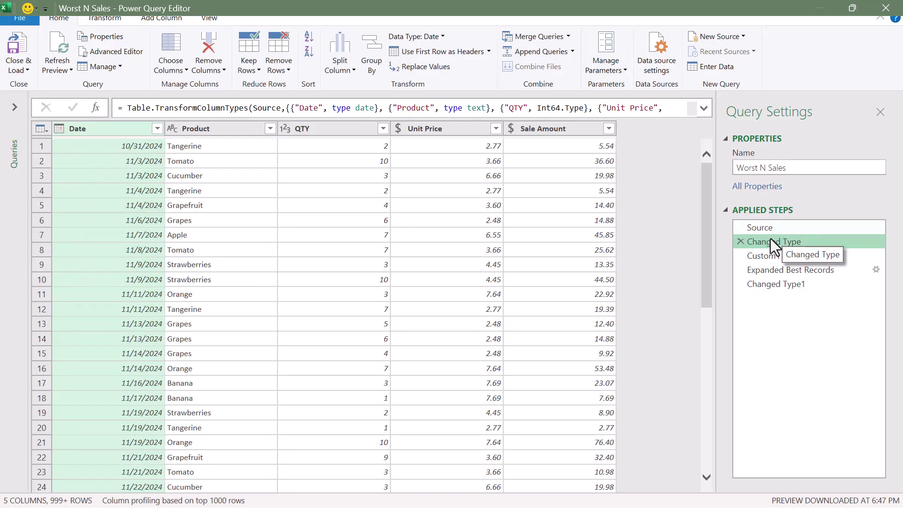
left_click(789, 255)
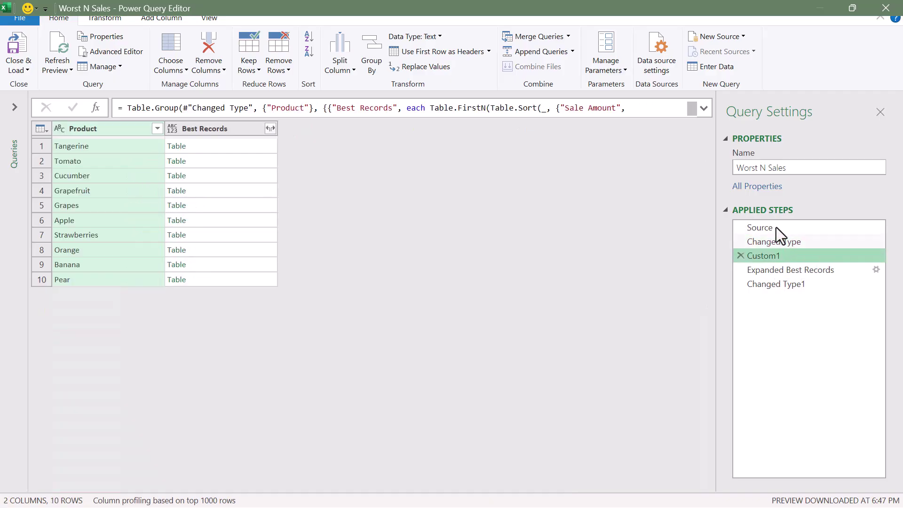
left_click(704, 108)
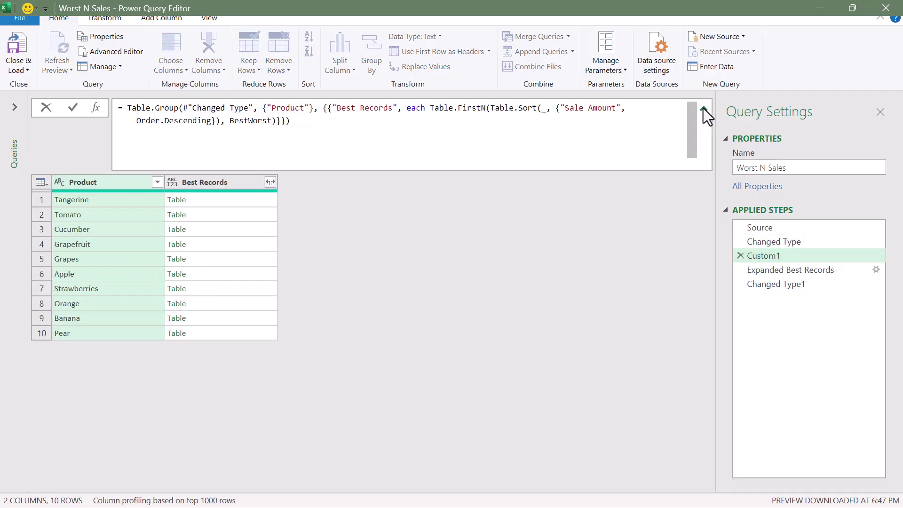
double_click(167, 125)
key("Left")
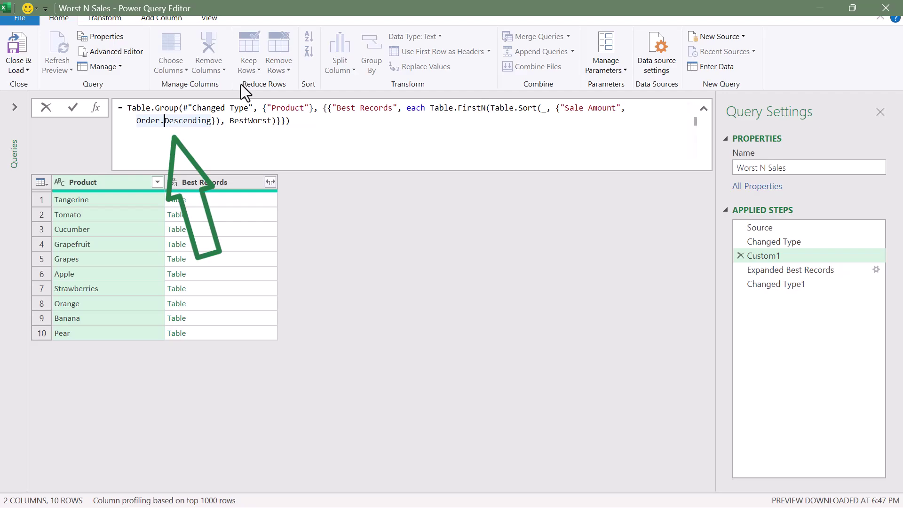
key("Delete")
key("Delete")
type("A")
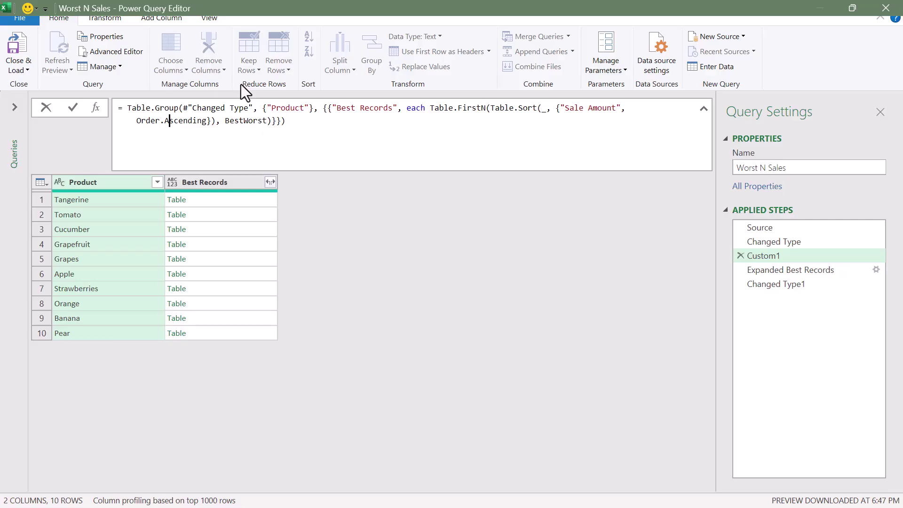
left_click(19, 40)
Step: Compare the Best/Worst # cell on the Sales sheet with the records listed per product on the Worst N Sales sheet
left_click(168, 490)
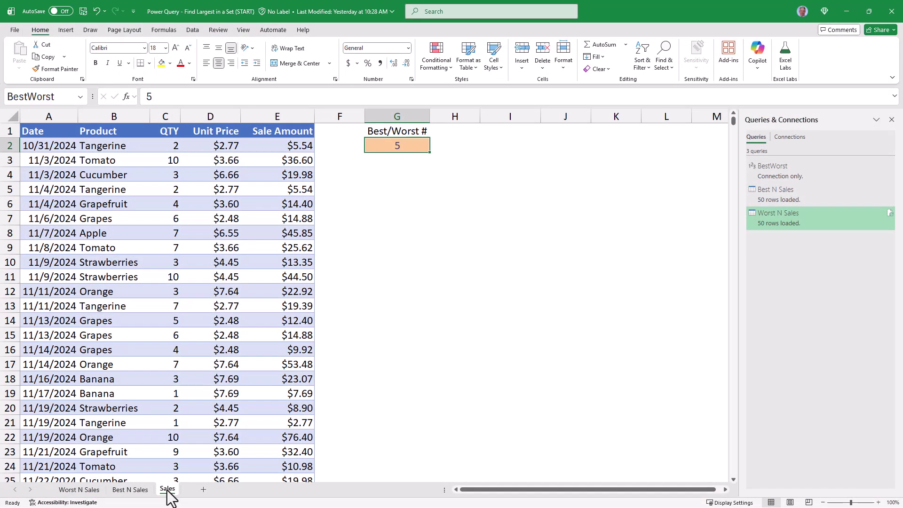
left_click(90, 490)
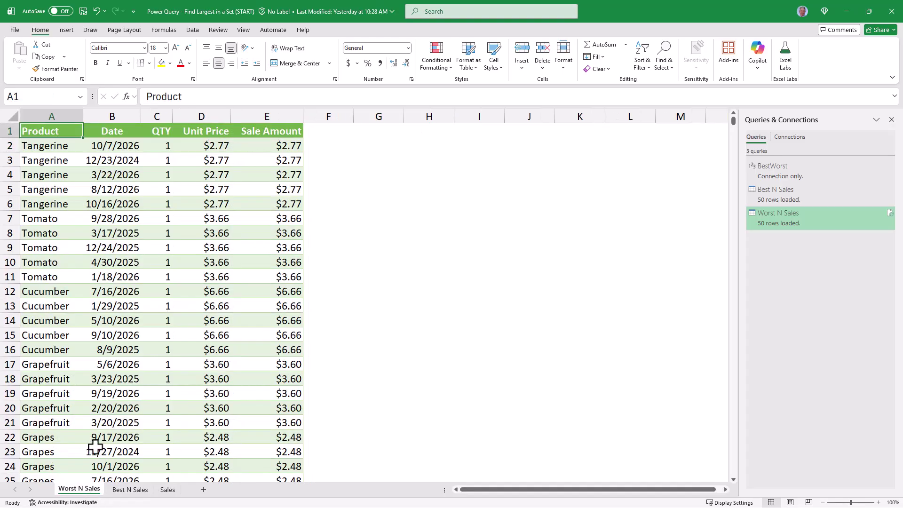
left_click_drag(63, 143, 264, 203)
left_click_drag(66, 221, 244, 272)
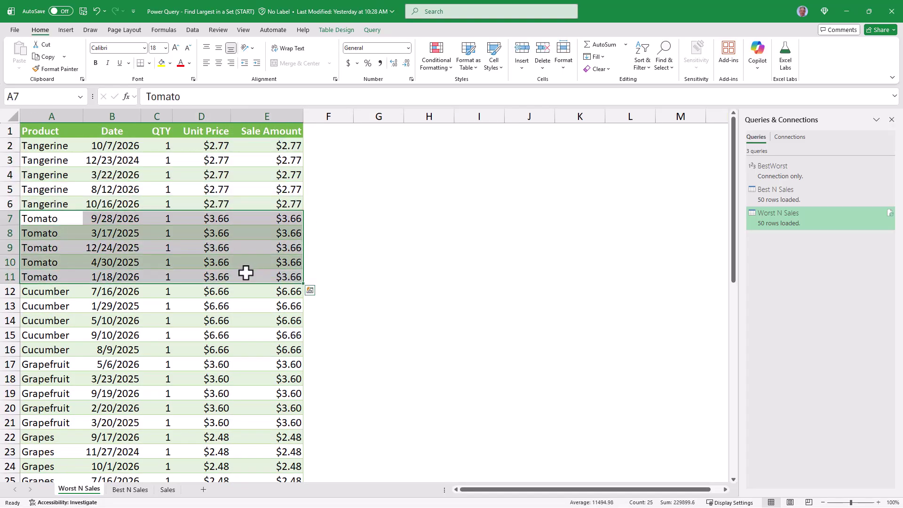
left_click_drag(56, 294, 250, 359)
Step: Set the Best/Worst # cell on the Sales sheet to 2 and refresh the Worst N Sales table to check its records per product
left_click(168, 490)
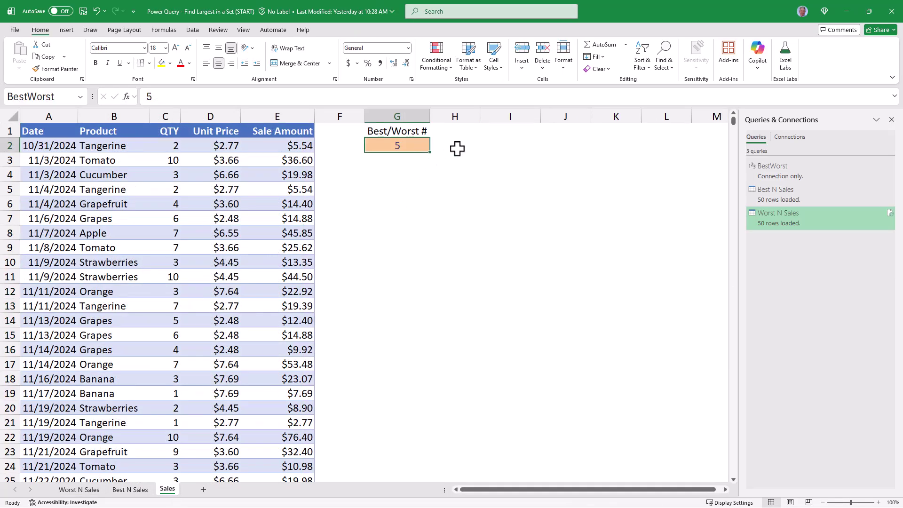
type("2")
key("Return")
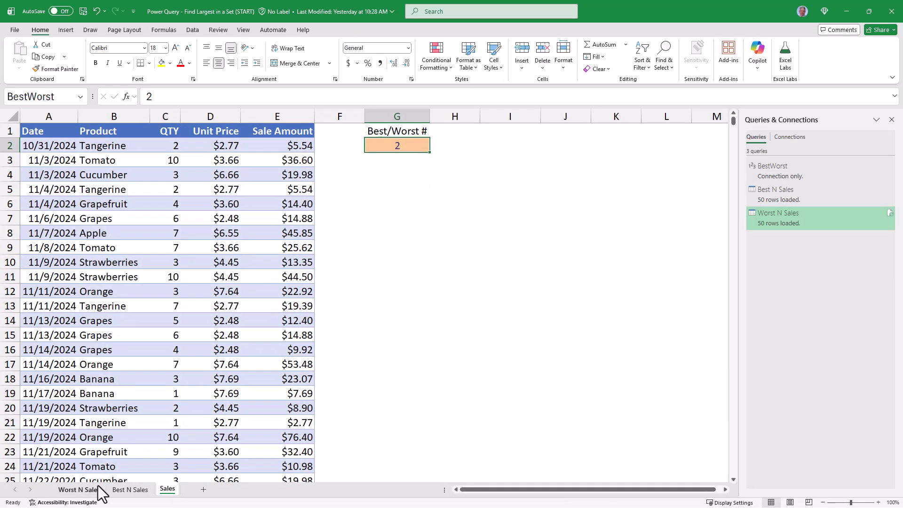
left_click(79, 490)
right_click(96, 258)
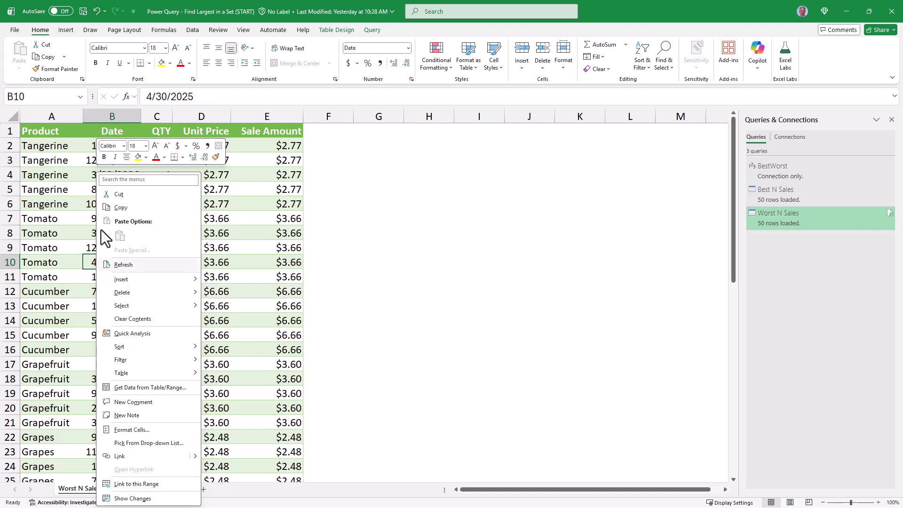
left_click(120, 264)
left_click_drag(45, 145, 232, 160)
left_click_drag(59, 174, 238, 189)
left_click_drag(33, 203, 224, 214)
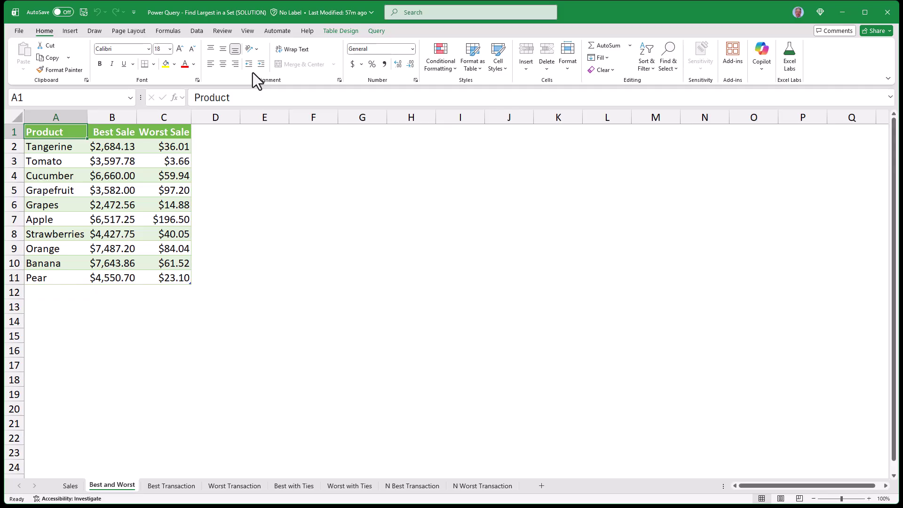
Step: Review the result sheets of the solution workbook in order, from Best and Worst through N Worst Transaction
key("ctrl+Page_Down")
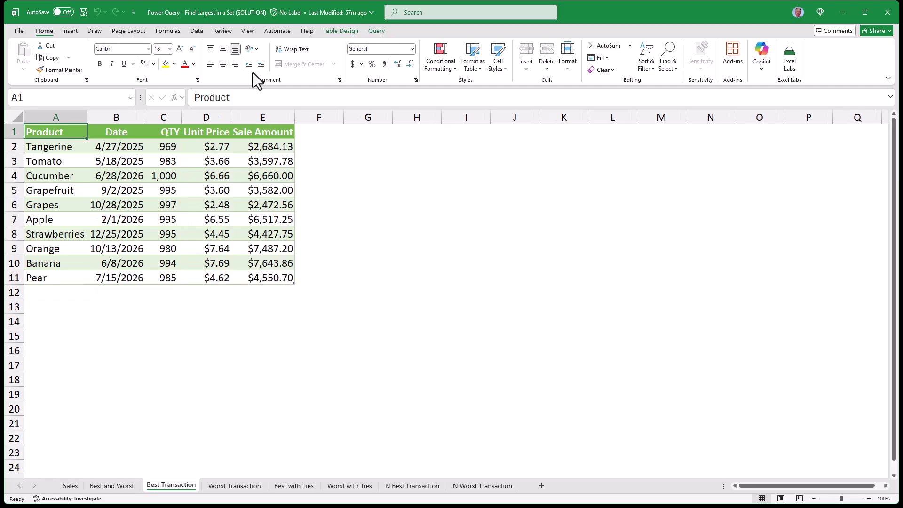
key("ctrl+Page_Down")
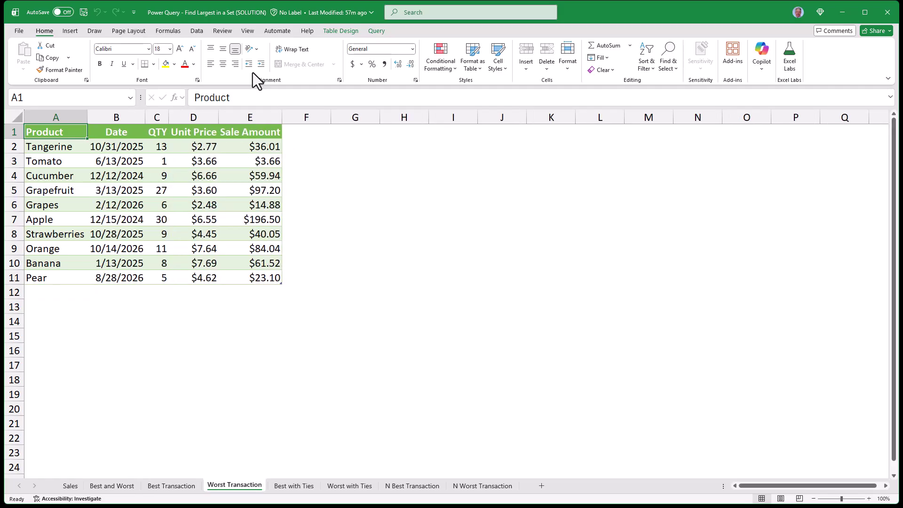
key("ctrl+Page_Down")
key("ctrl+Page_Down")
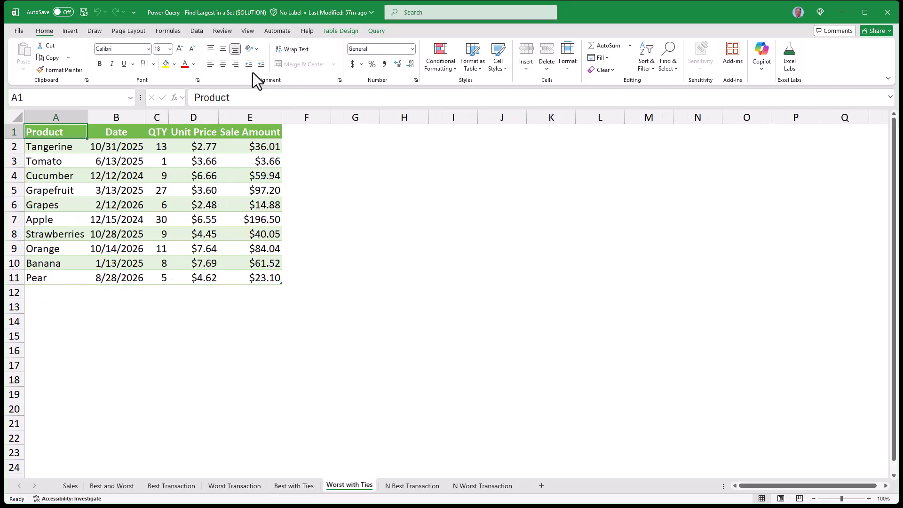
key("ctrl+Page_Down")
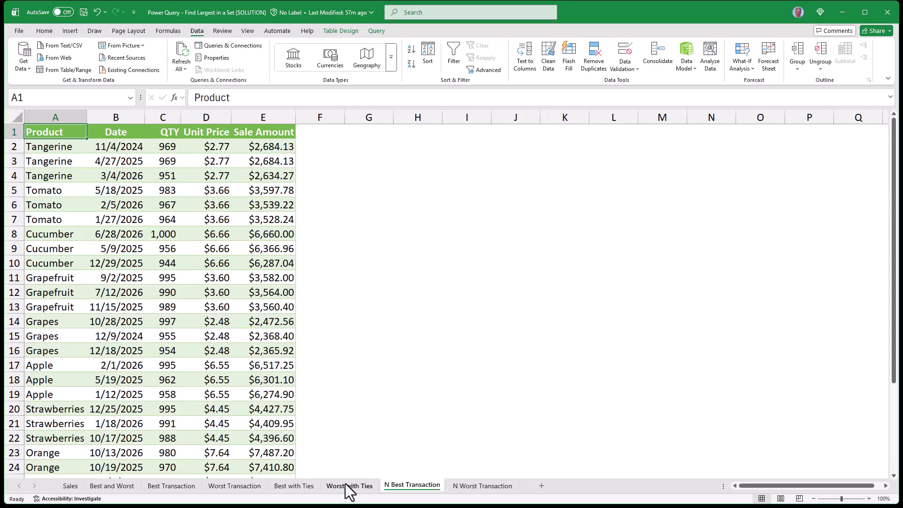
key("ctrl+Page_Down")
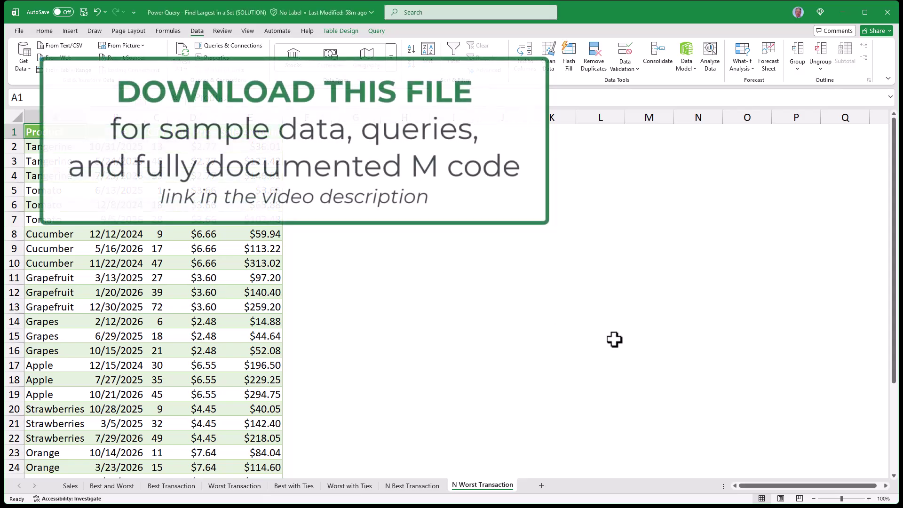
Step: Show the solution workbook's list of queries and go back through the result sheets to the Sales sheet
key("alt+a")
key("o")
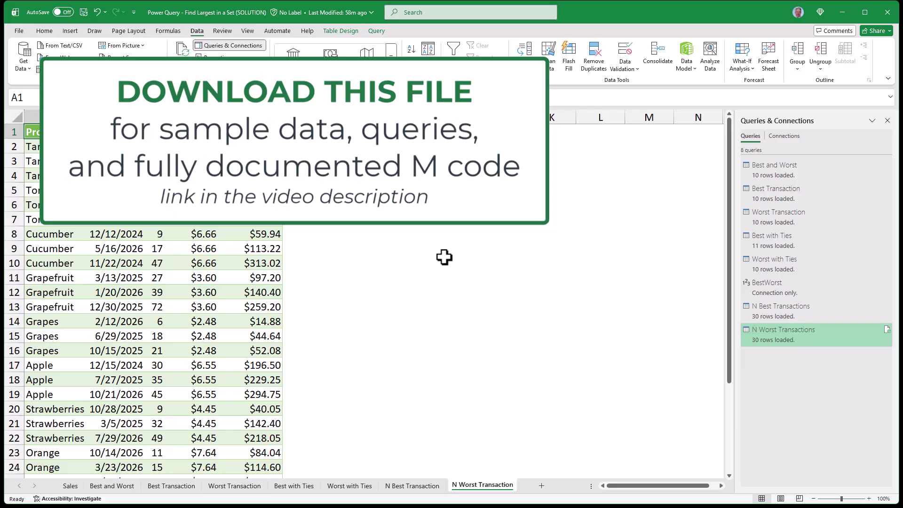
key("ctrl+Page_Up")
key("ctrl+Page_Up")
key("ctrl+Page_Up")
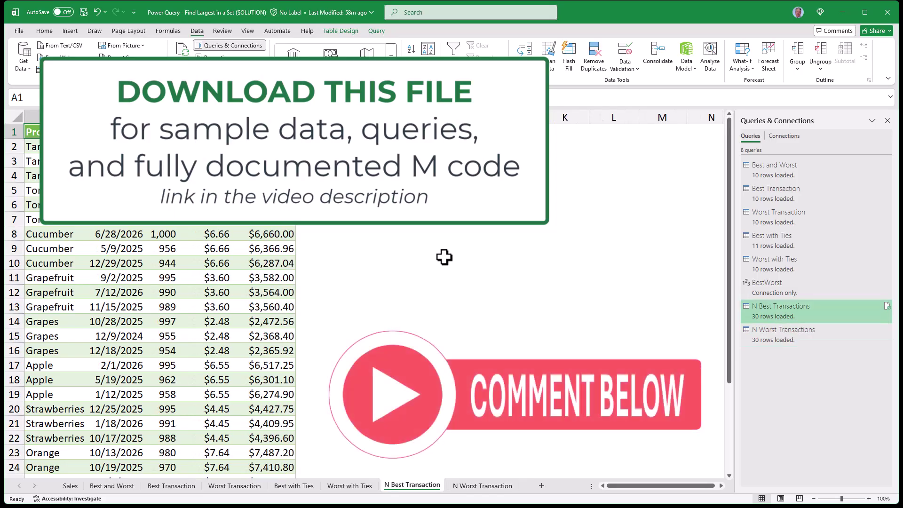
key("ctrl+Page_Up")
key("ctrl+Page_Up")
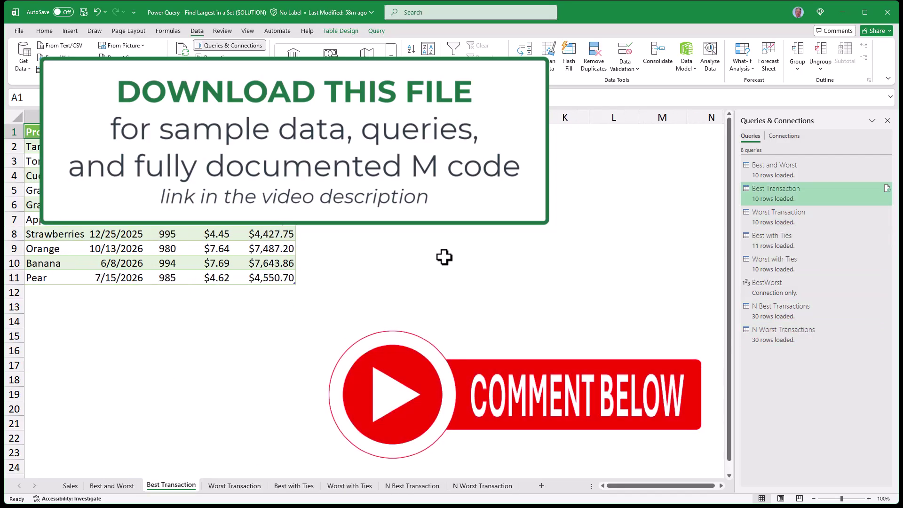
key("ctrl+Page_Up")
key("ctrl+Page_Up")
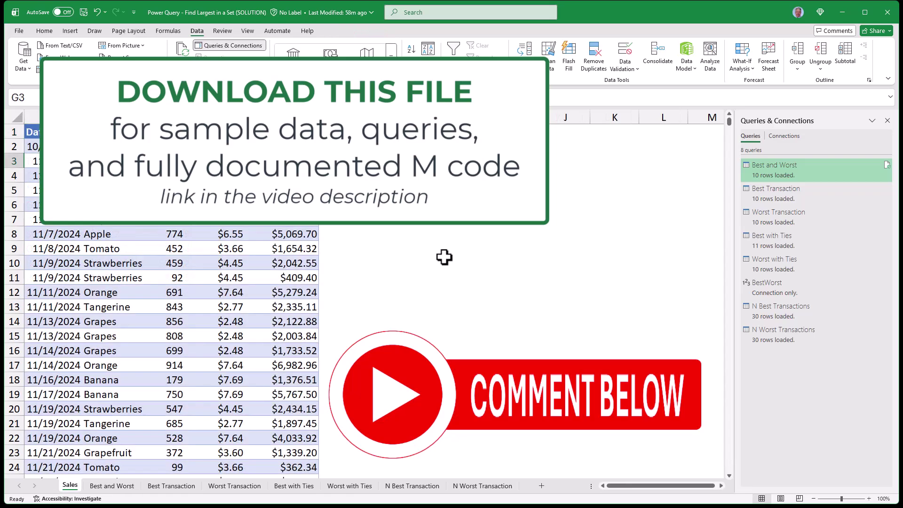